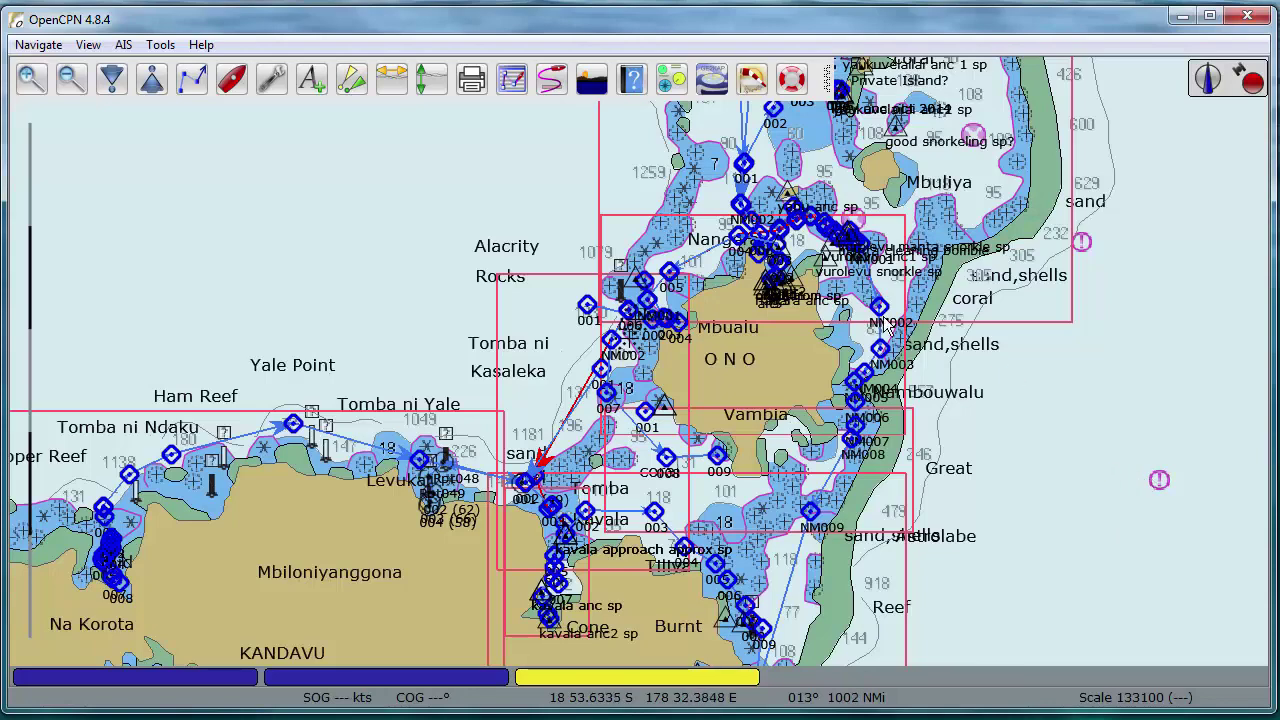
- Zoom into the Vurolevu satellite chart and pan along the island's shoreline toward Alacrity Passage
drag(870, 202, 615, 443)
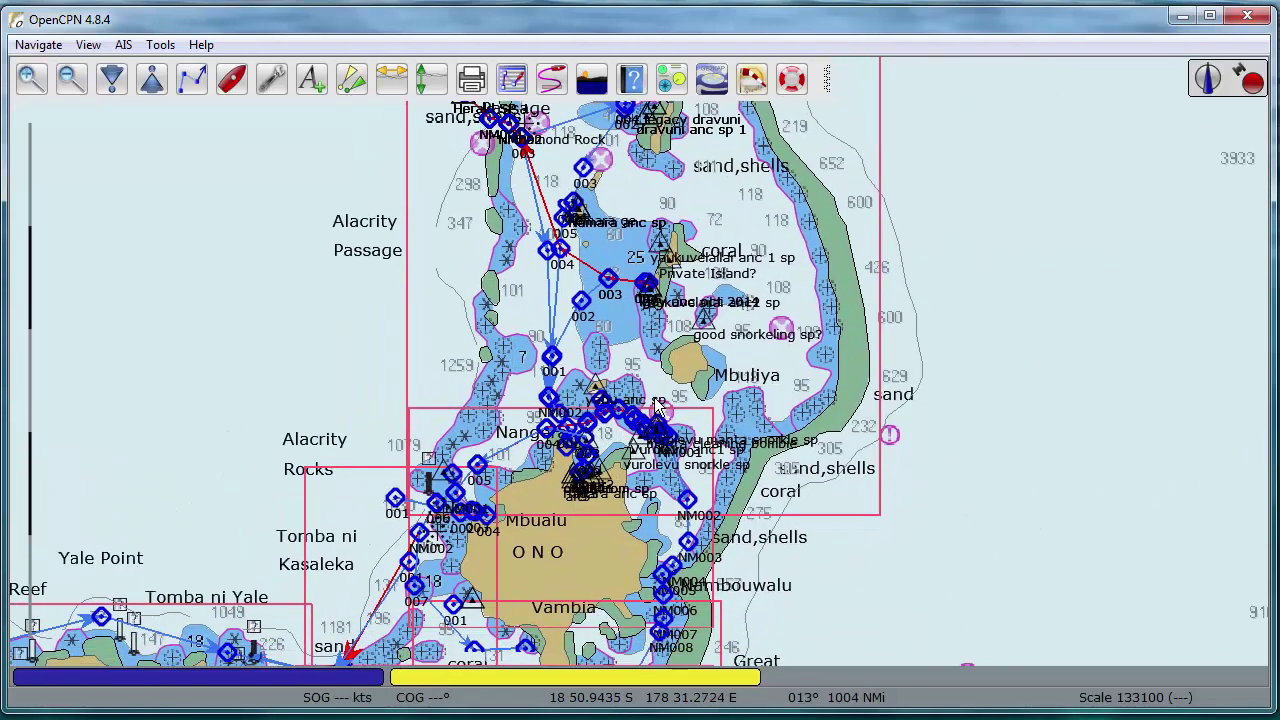
scroll(615, 443, up, 2)
scroll(625, 530, up, 2)
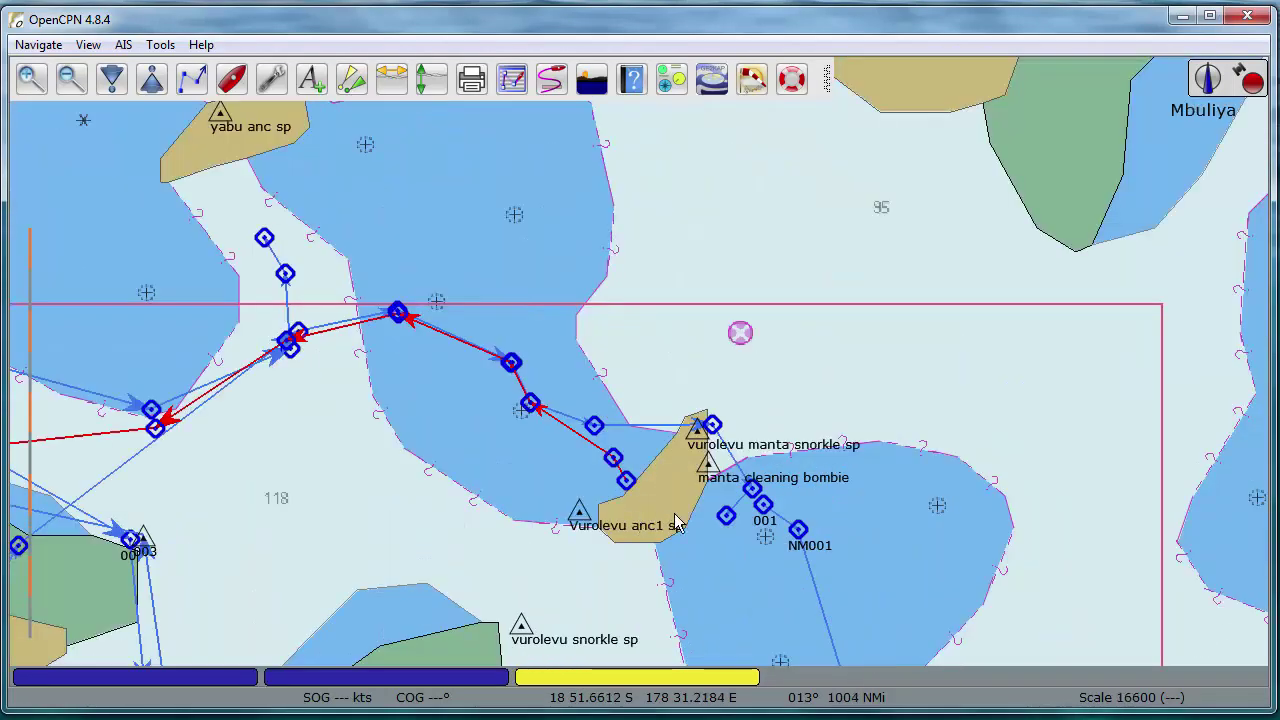
drag(697, 383, 737, 147)
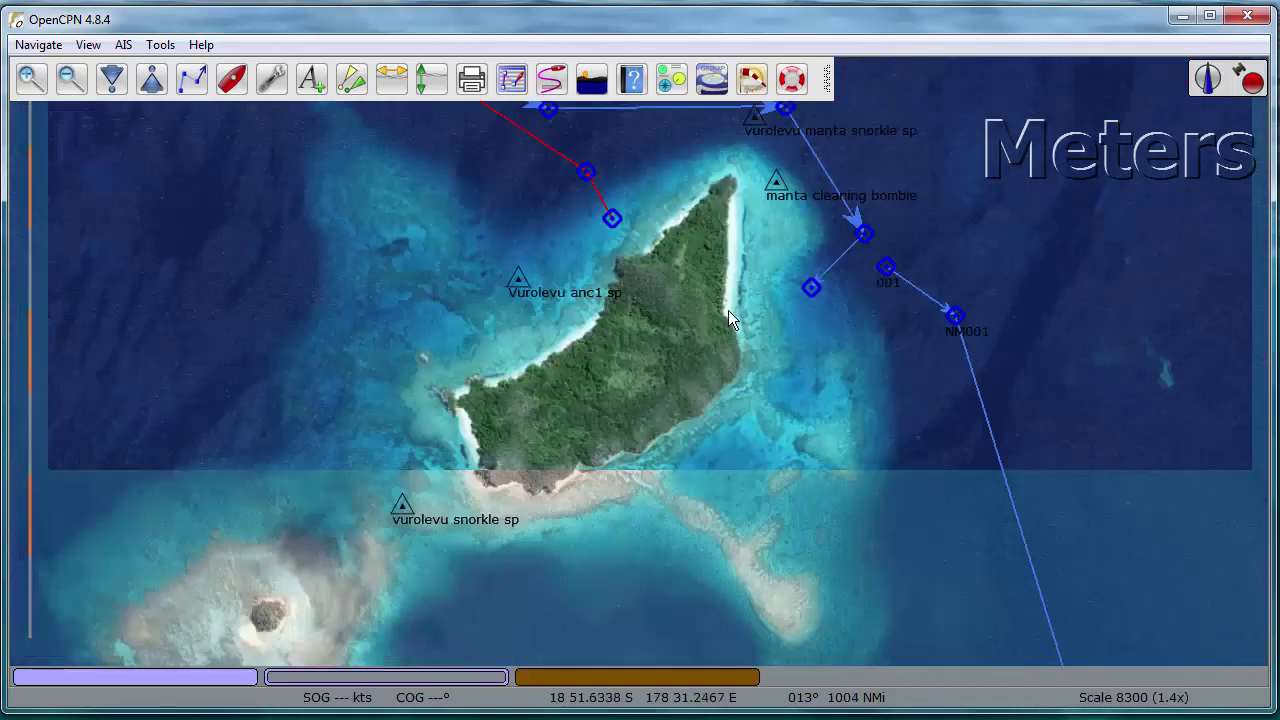
scroll(806, 378, up, 1)
drag(829, 265, 677, 443)
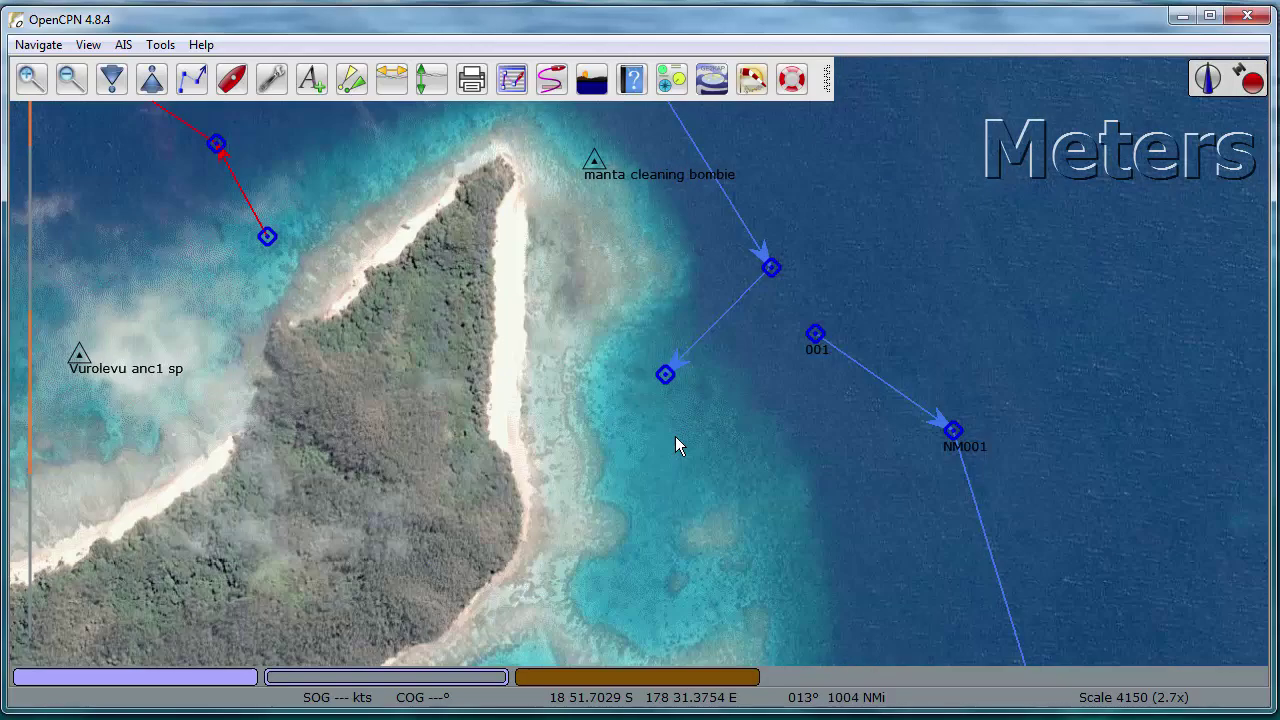
scroll(677, 446, up, 1)
drag(706, 346, 600, 602)
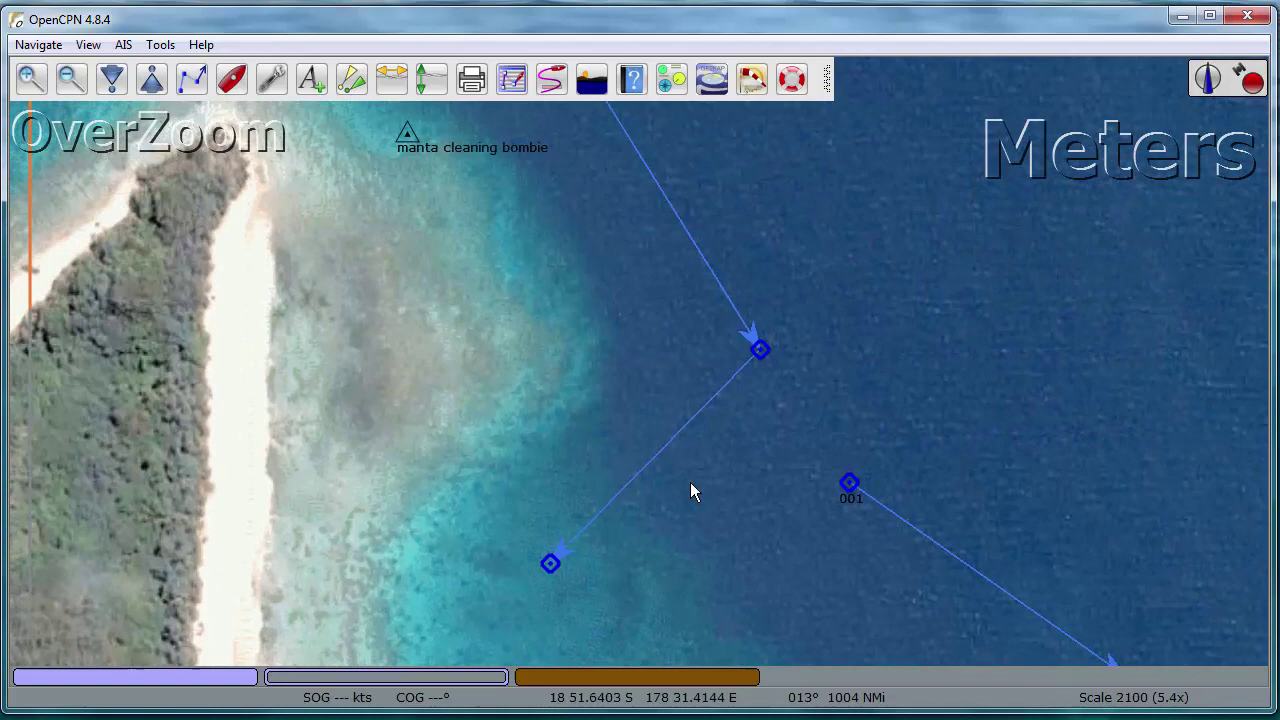
- Zoom back out to scale 266000 and frame all of Kandavu island
scroll(732, 437, down, 2)
scroll(732, 437, down, 3)
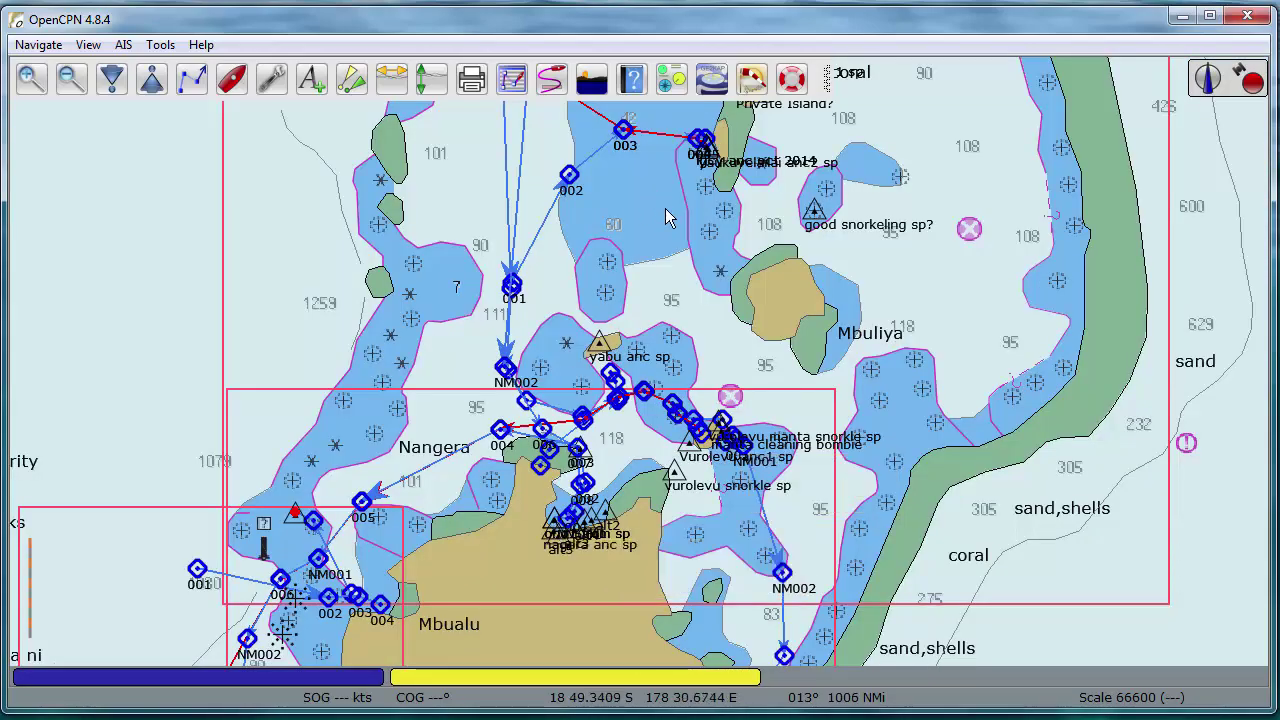
scroll(567, 443, down, 2)
mouse_move(834, 336)
mouse_down()
mouse_move(987, 221)
mouse_move(1007, 237)
mouse_up()
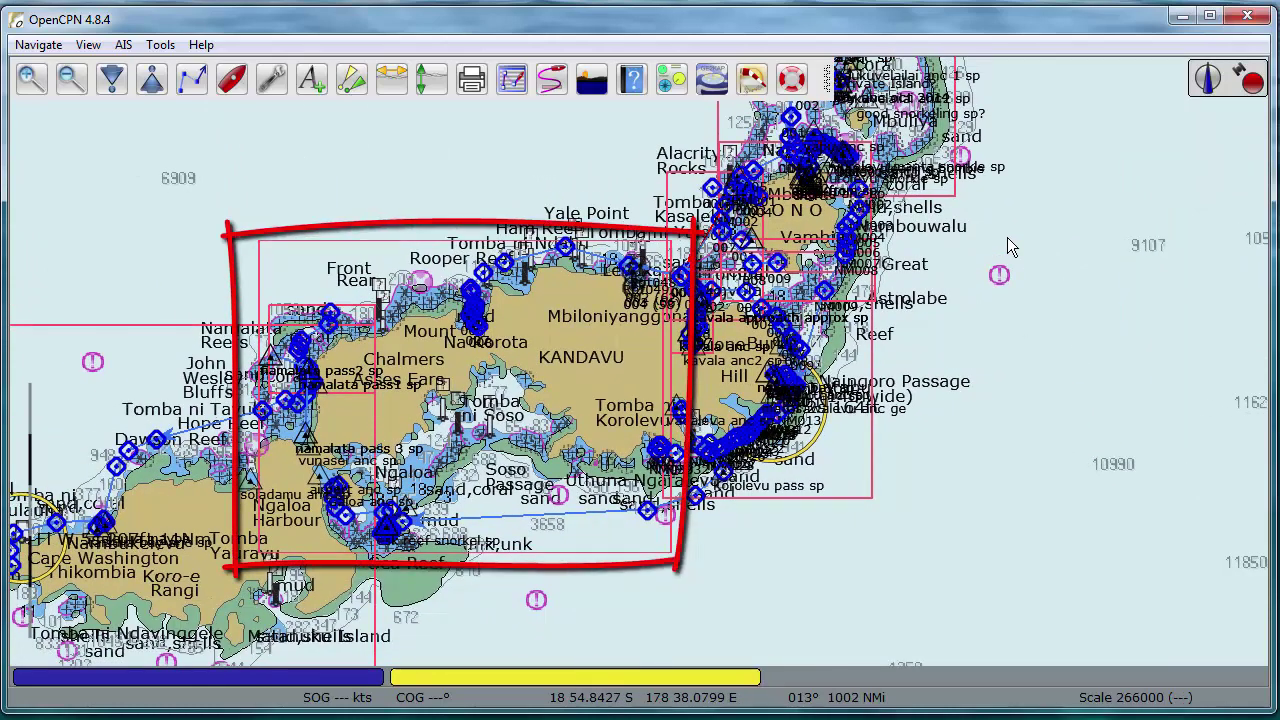
- Switch the chart display to the at5 chart group via the Chart Groups menu
right_click(987, 356)
mouse_move(1056, 544)
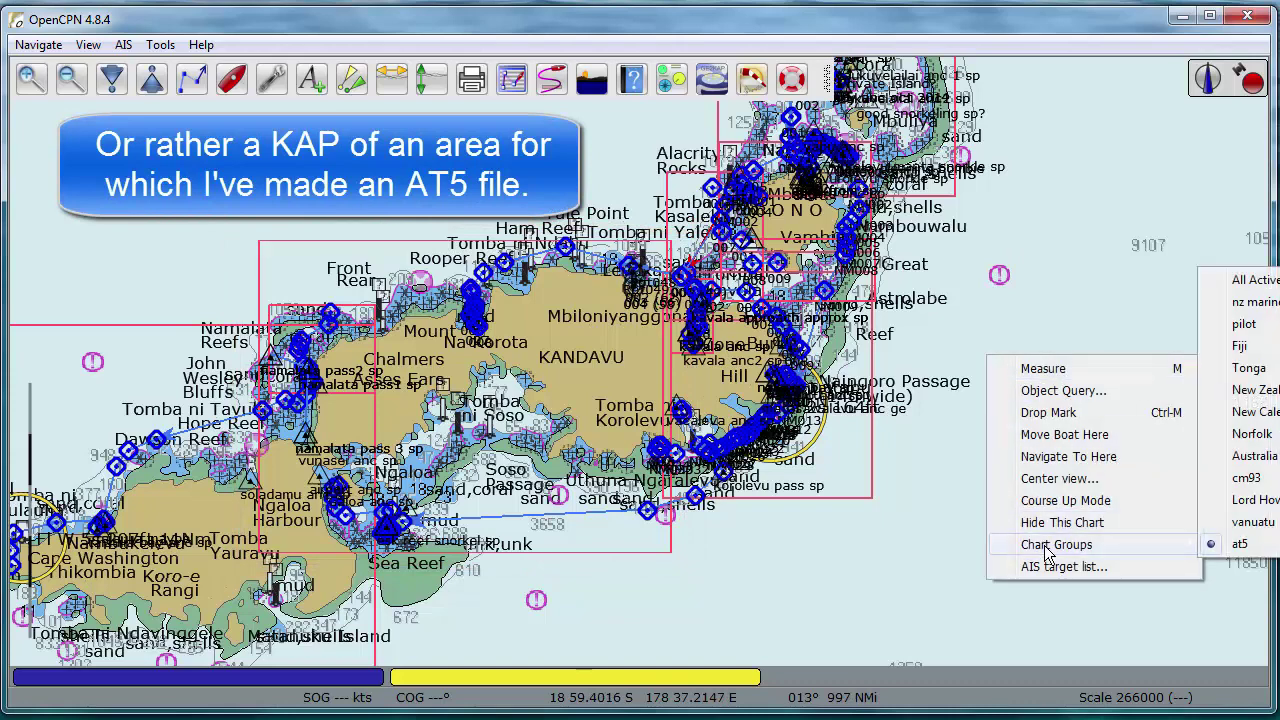
click(1240, 548)
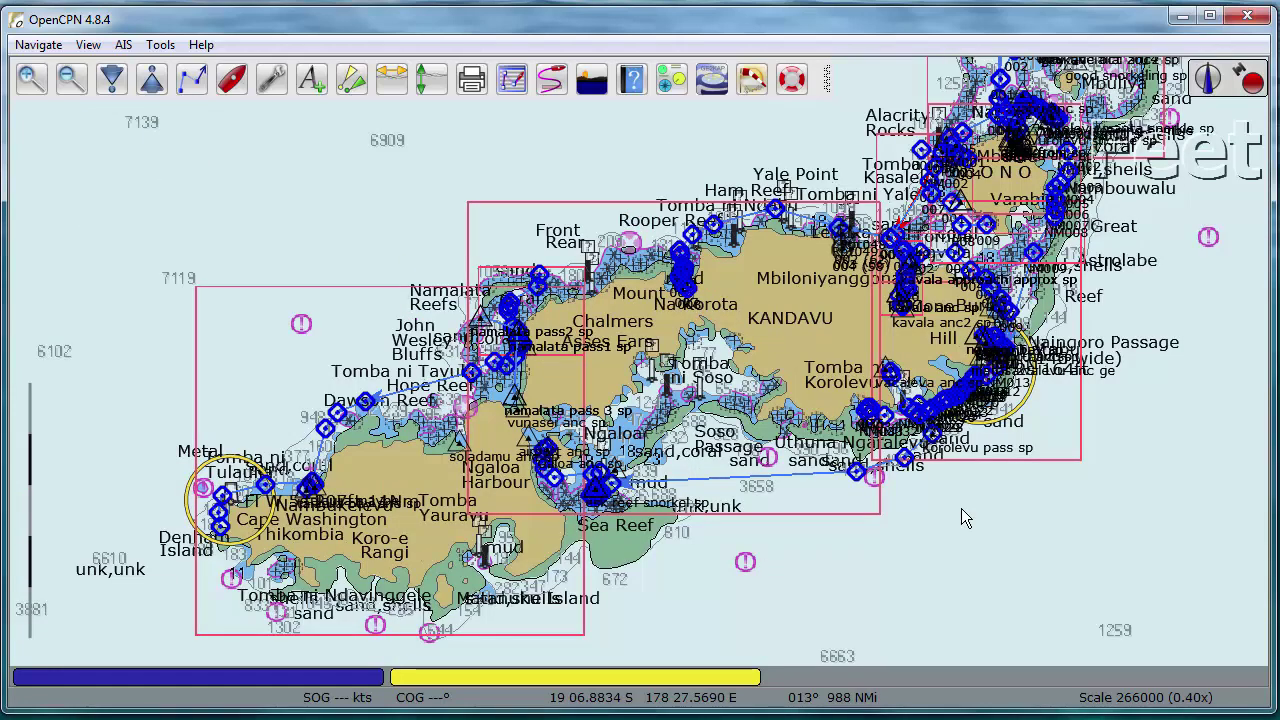
scroll(961, 517, up, 1)
scroll(961, 517, down, 1)
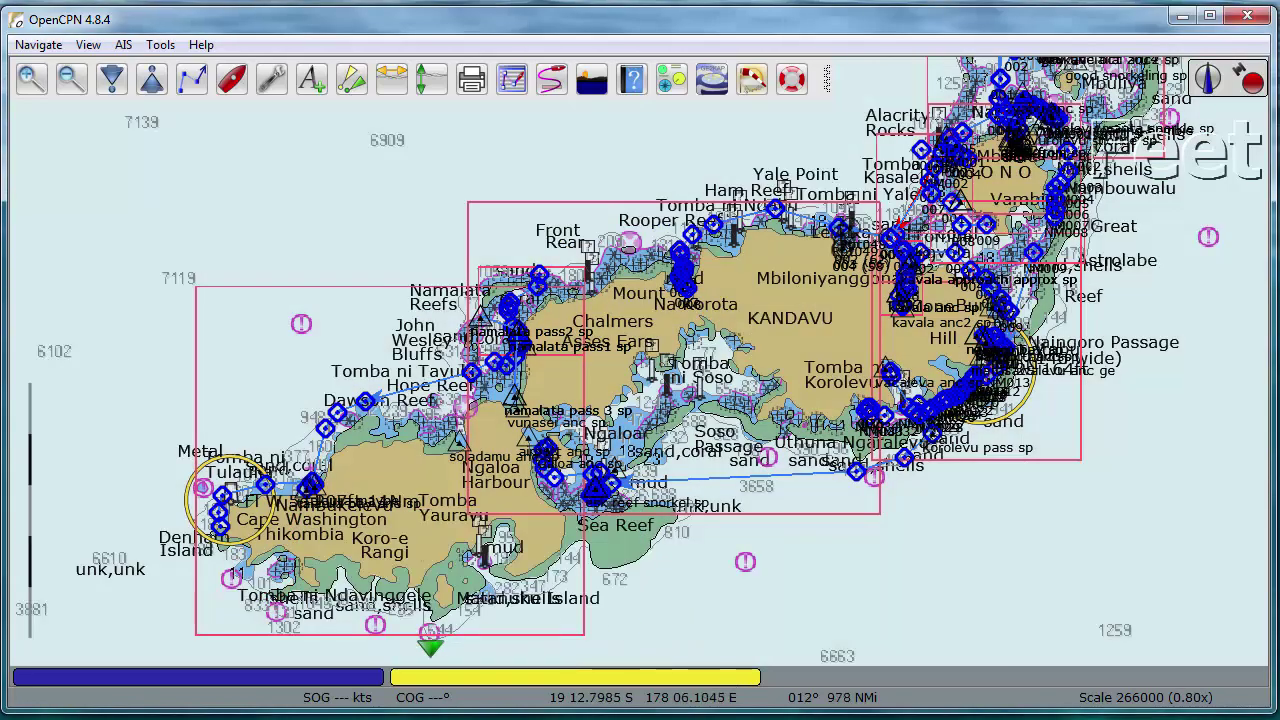
mouse_move(338, 690)
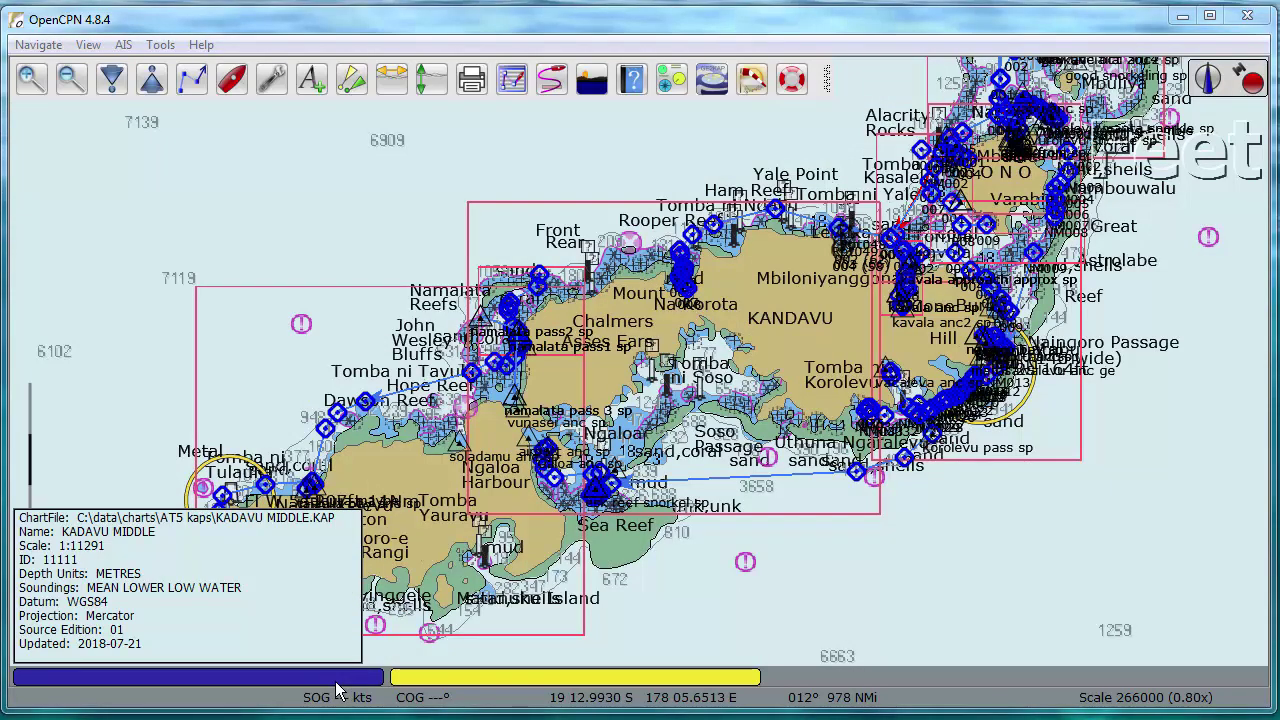
- Select the TOMBA.KAP chart from the chart bar
click(296, 680)
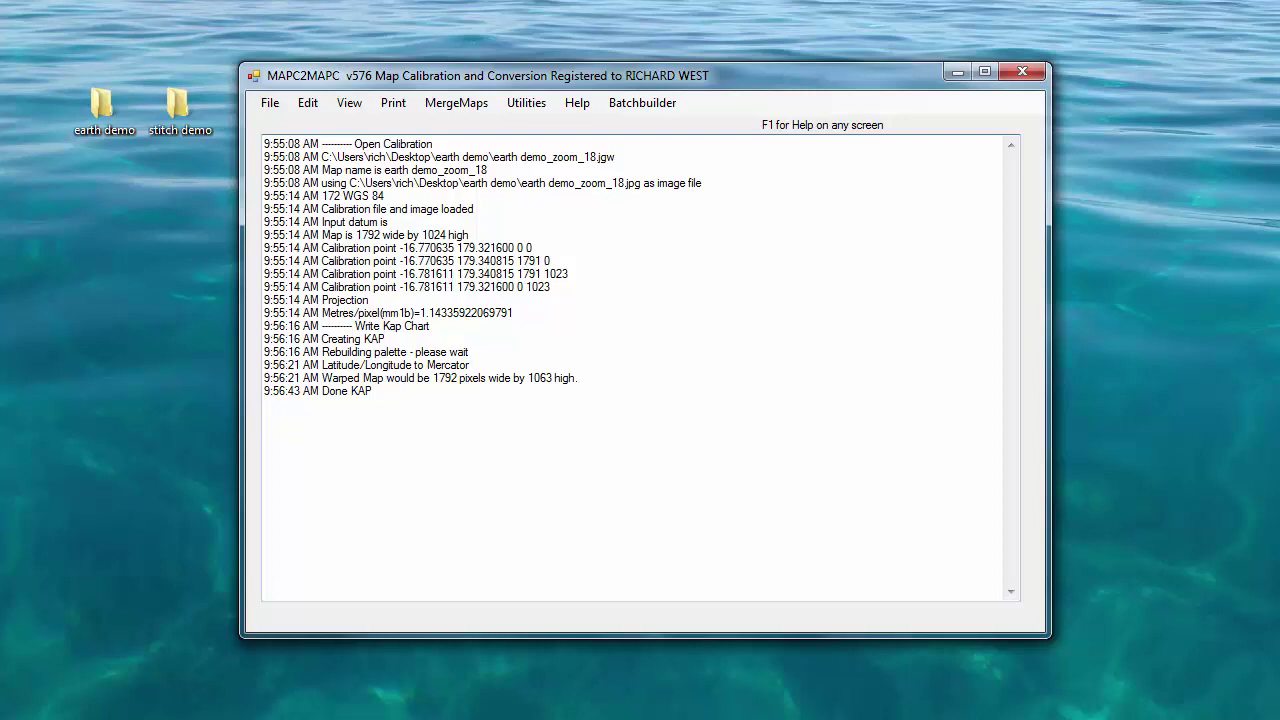
- Start loading a calibrated map and filter the file list to *.* to show all files
click(271, 103)
click(328, 124)
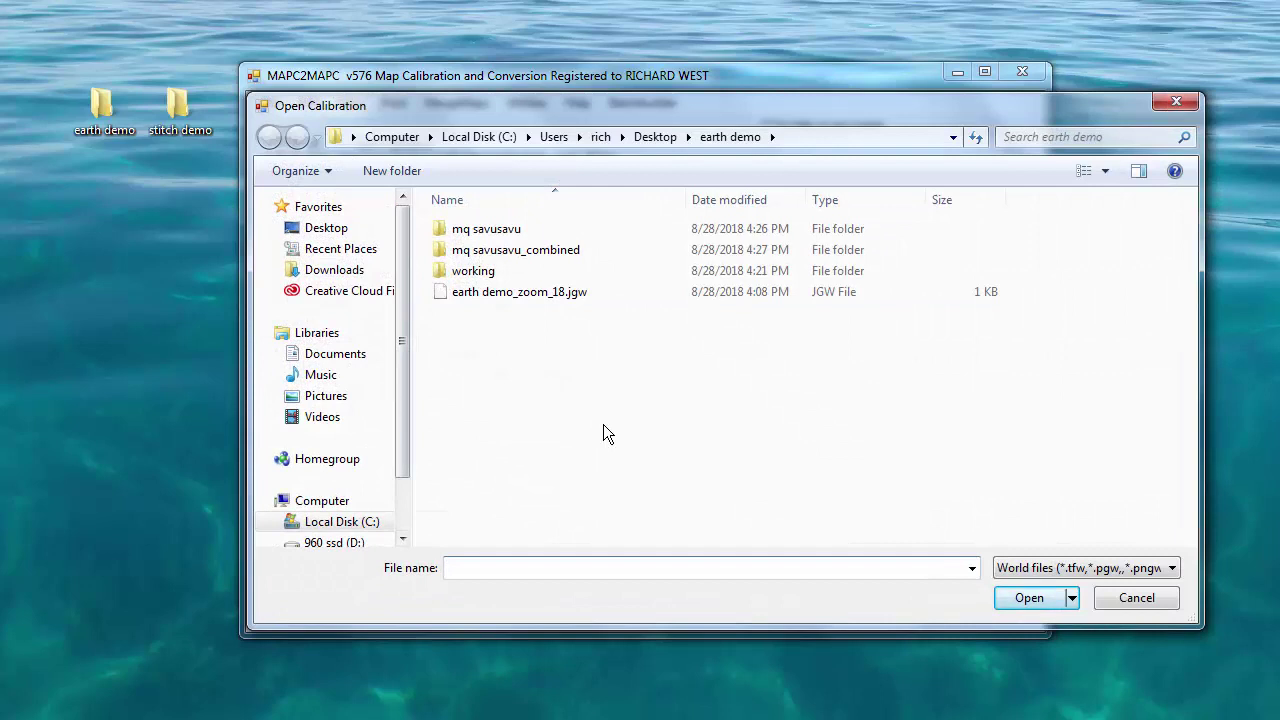
click(578, 295)
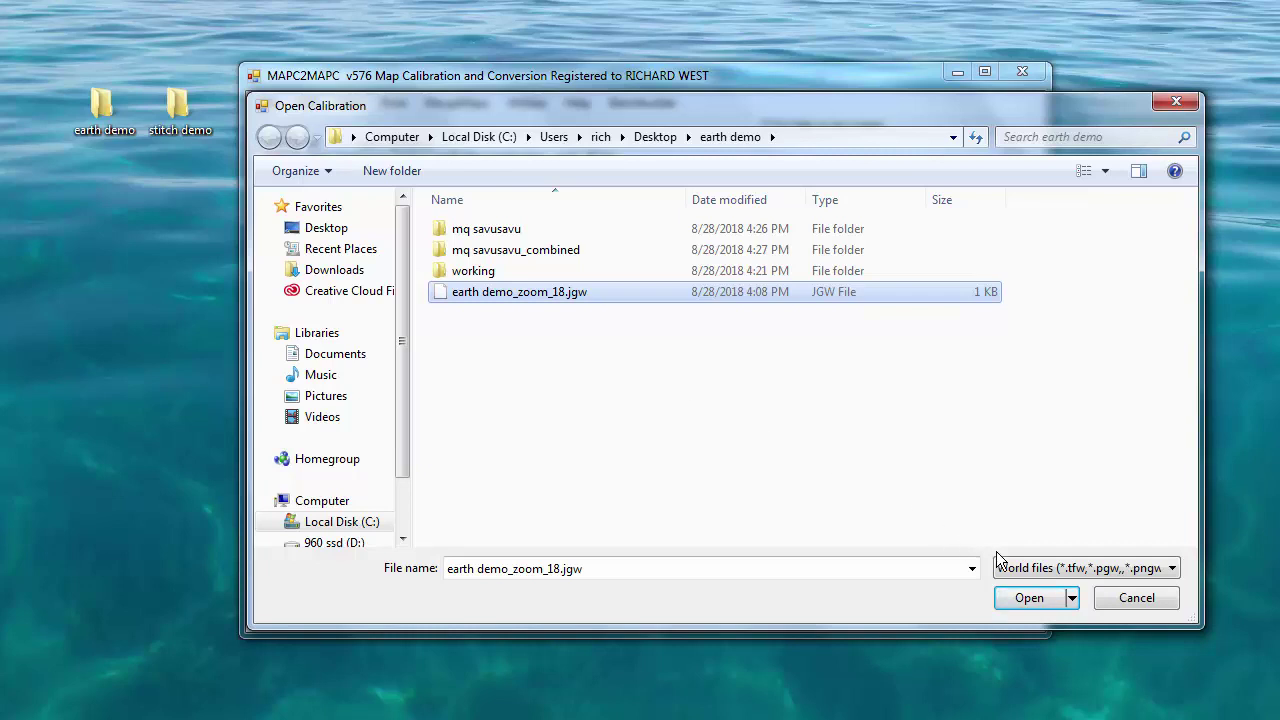
click(1022, 569)
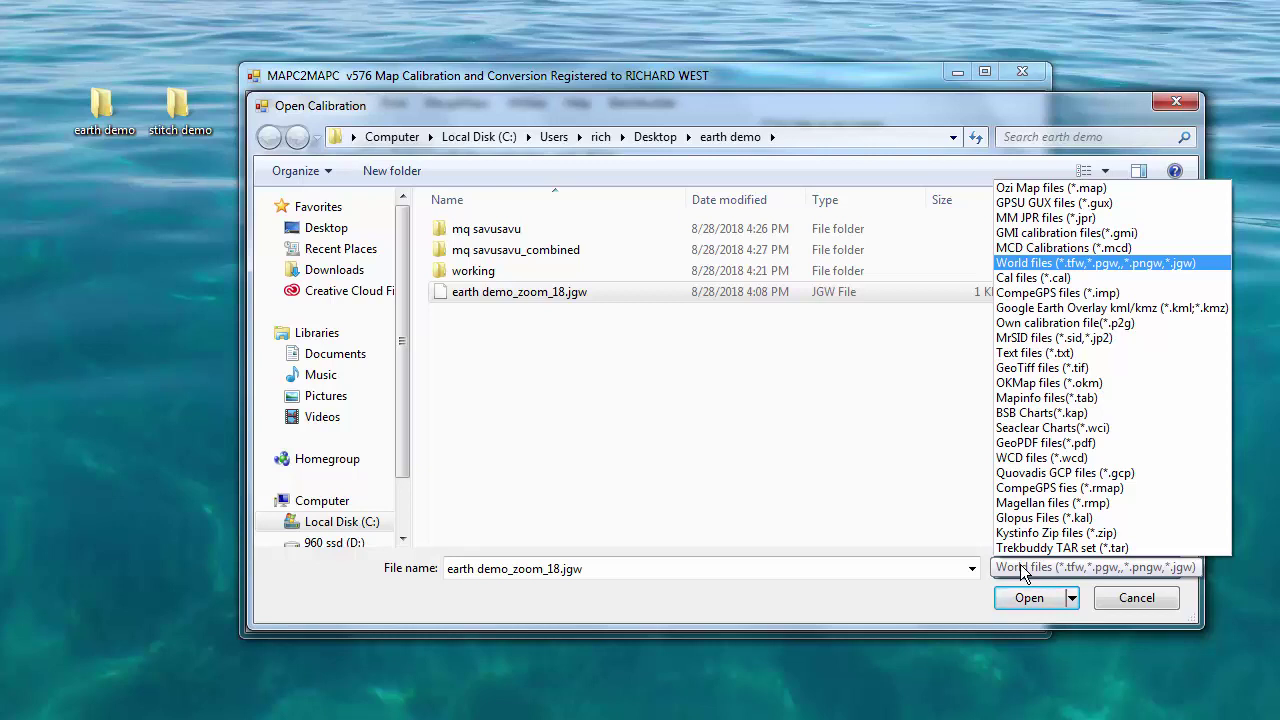
click(757, 568)
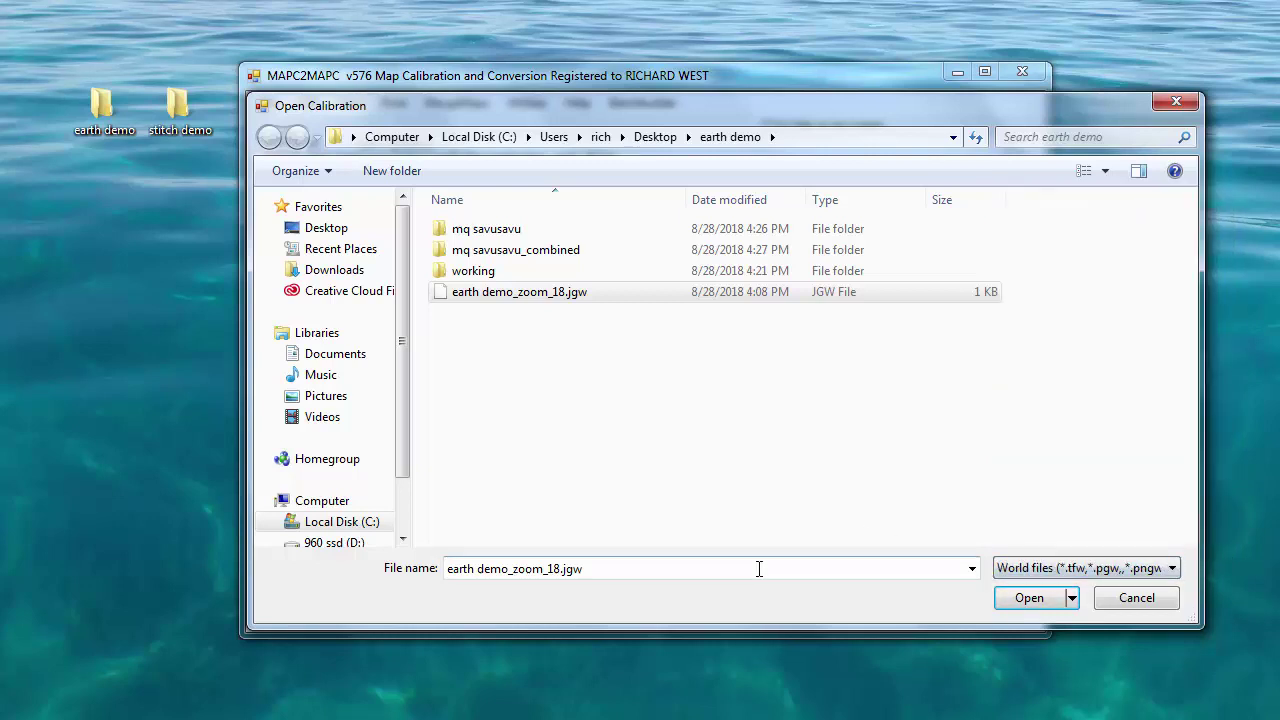
click(757, 568)
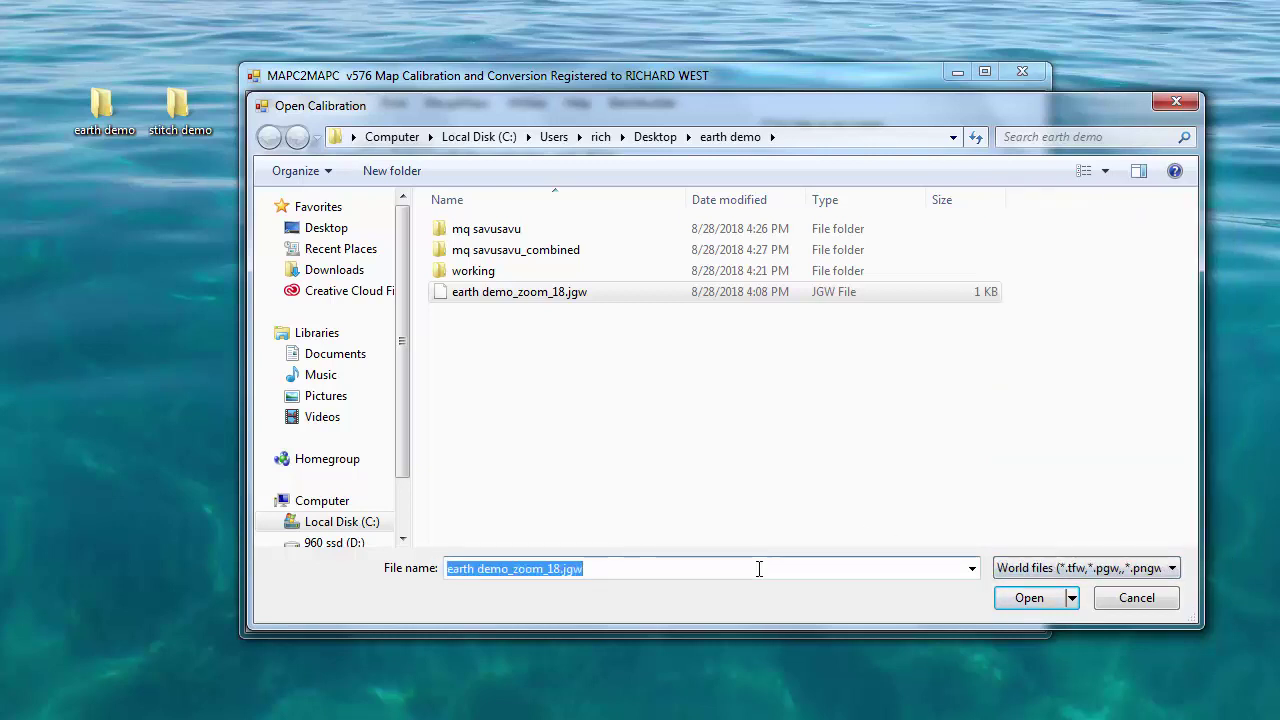
text(*.*)
key(Return)
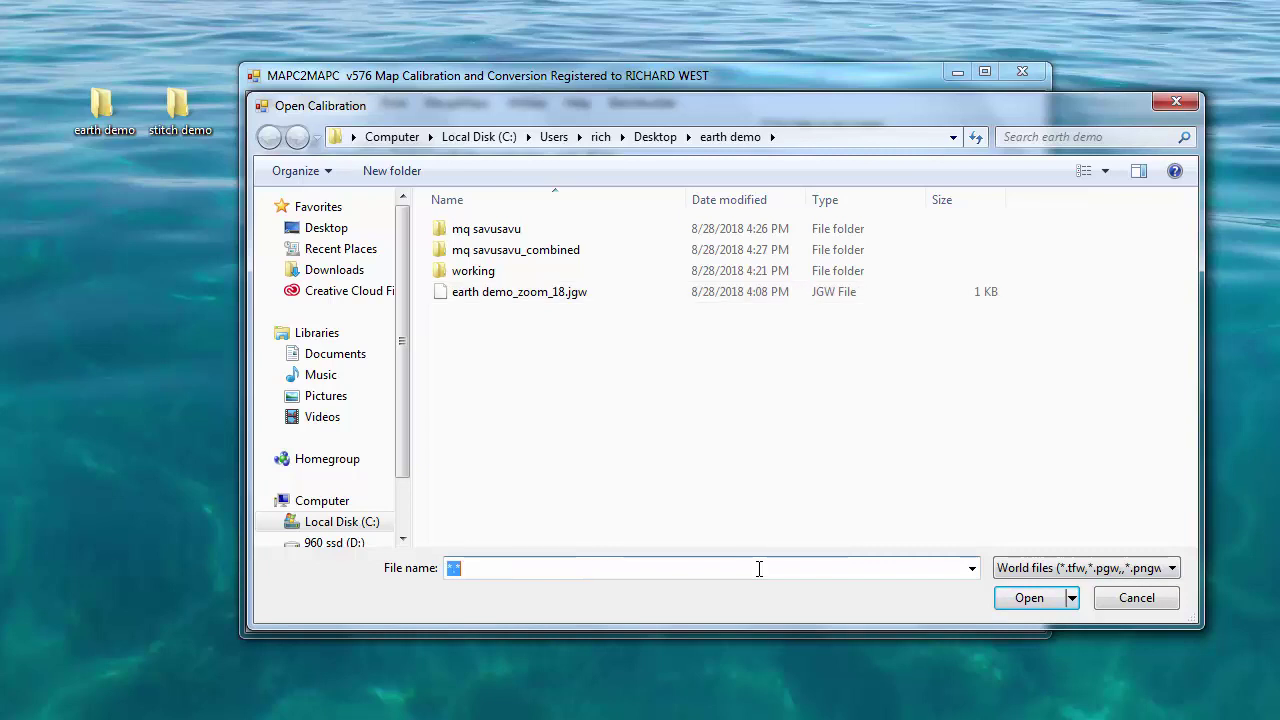
- Load earth demo_zoom_18.jgw and match it to the WGS 84 datum
click(590, 296)
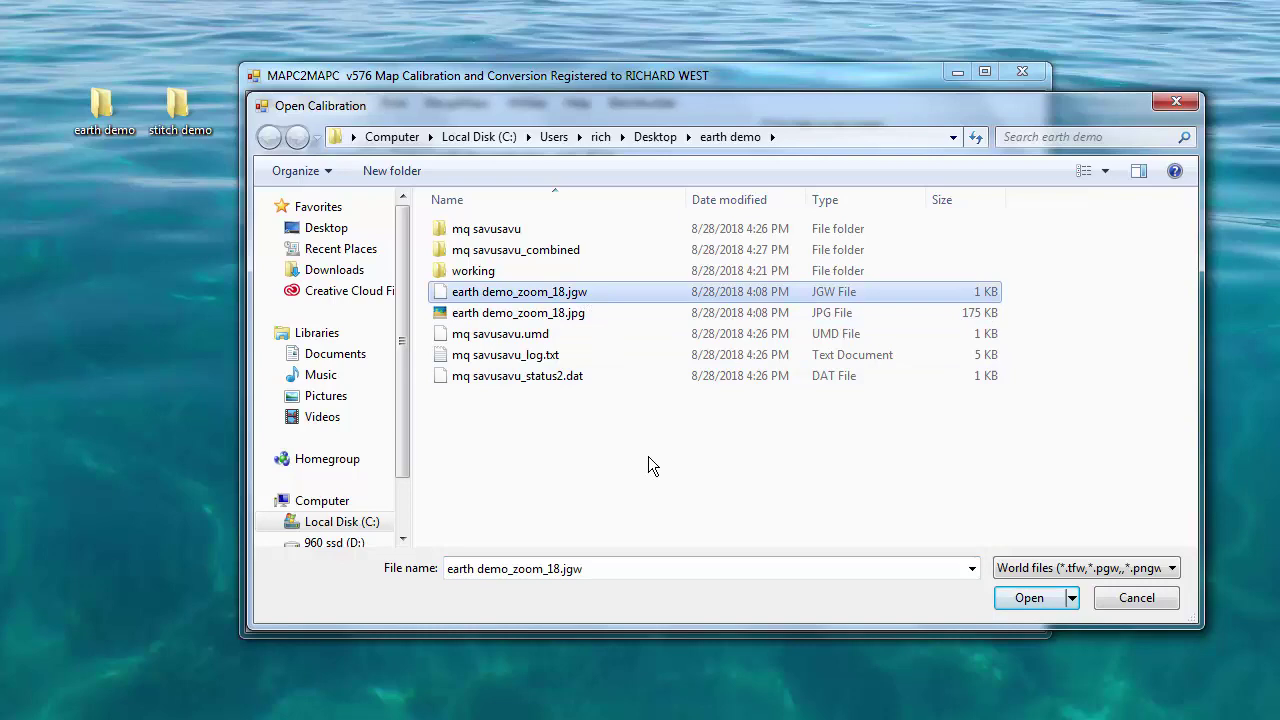
click(1029, 597)
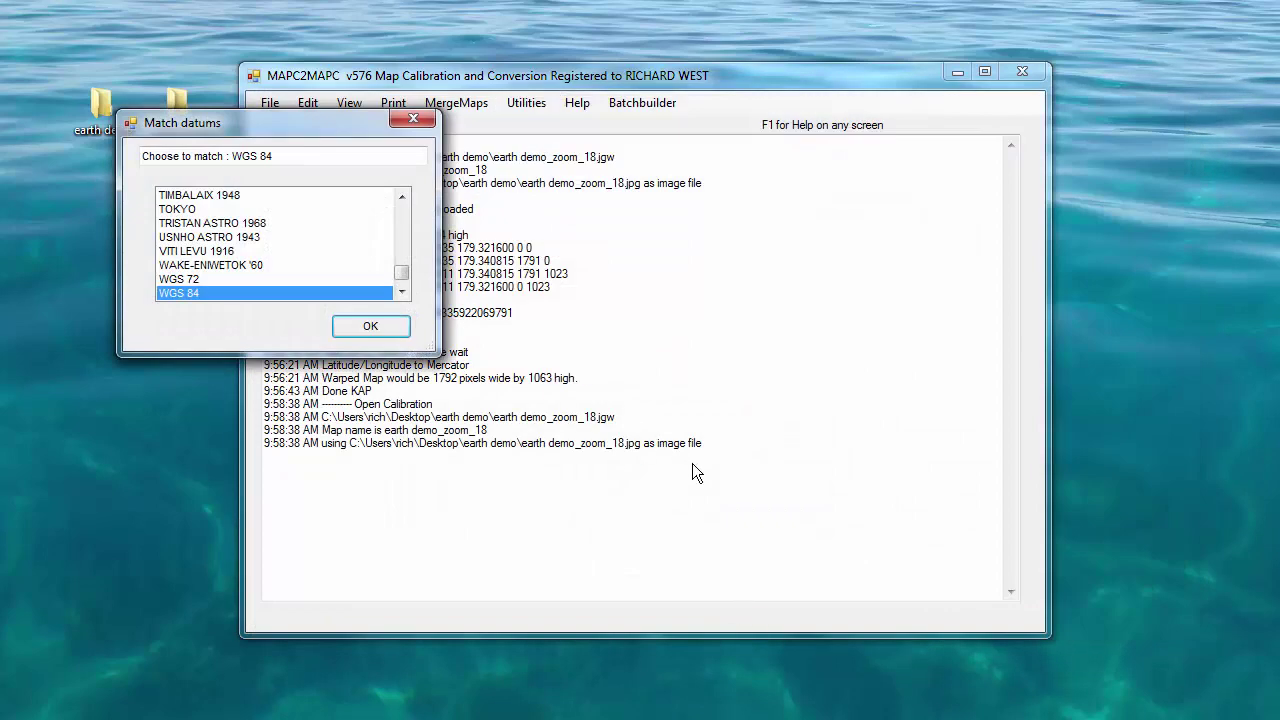
click(371, 330)
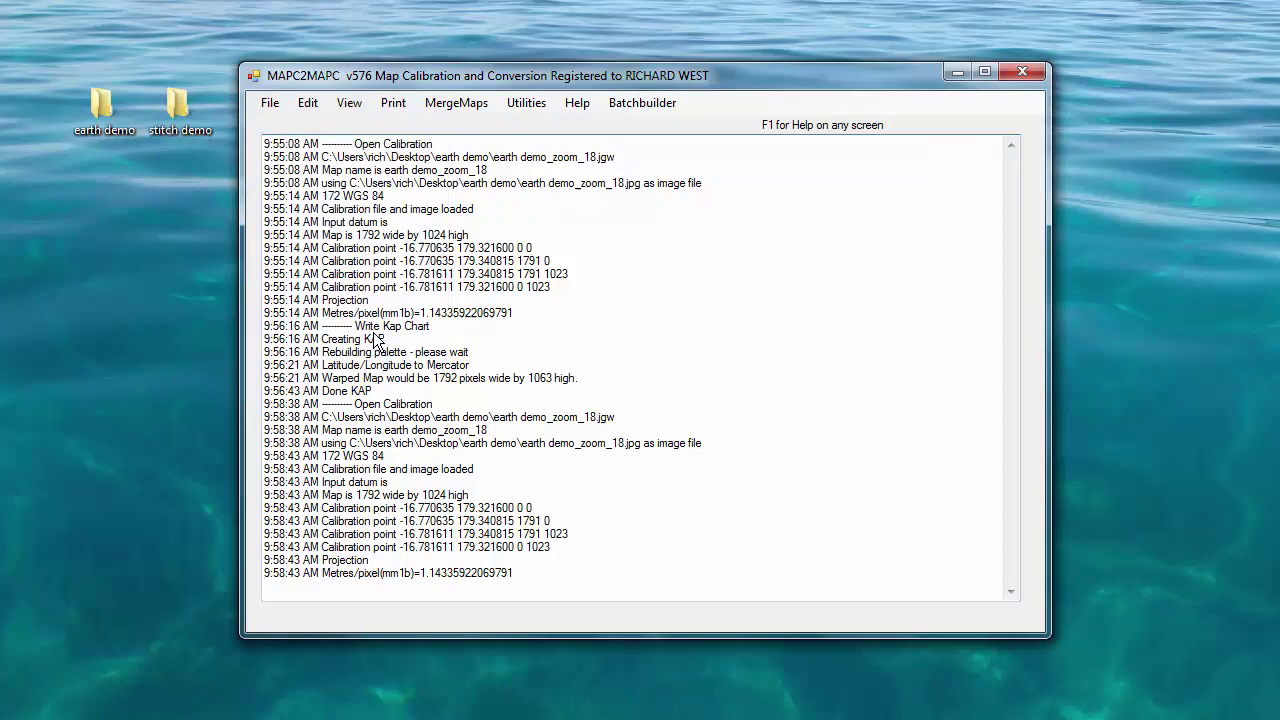
- Start writing a KAP/BSB chart and create a Desktop folder named 'earth kap'
click(271, 105)
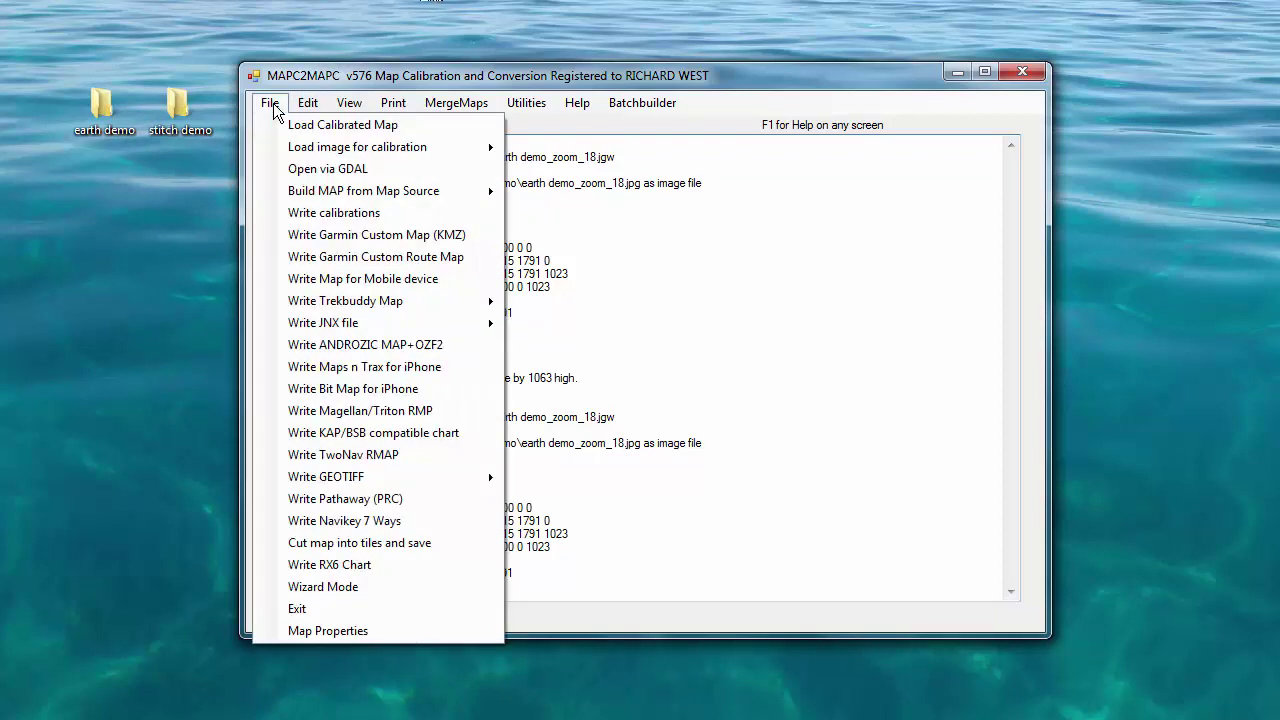
click(339, 434)
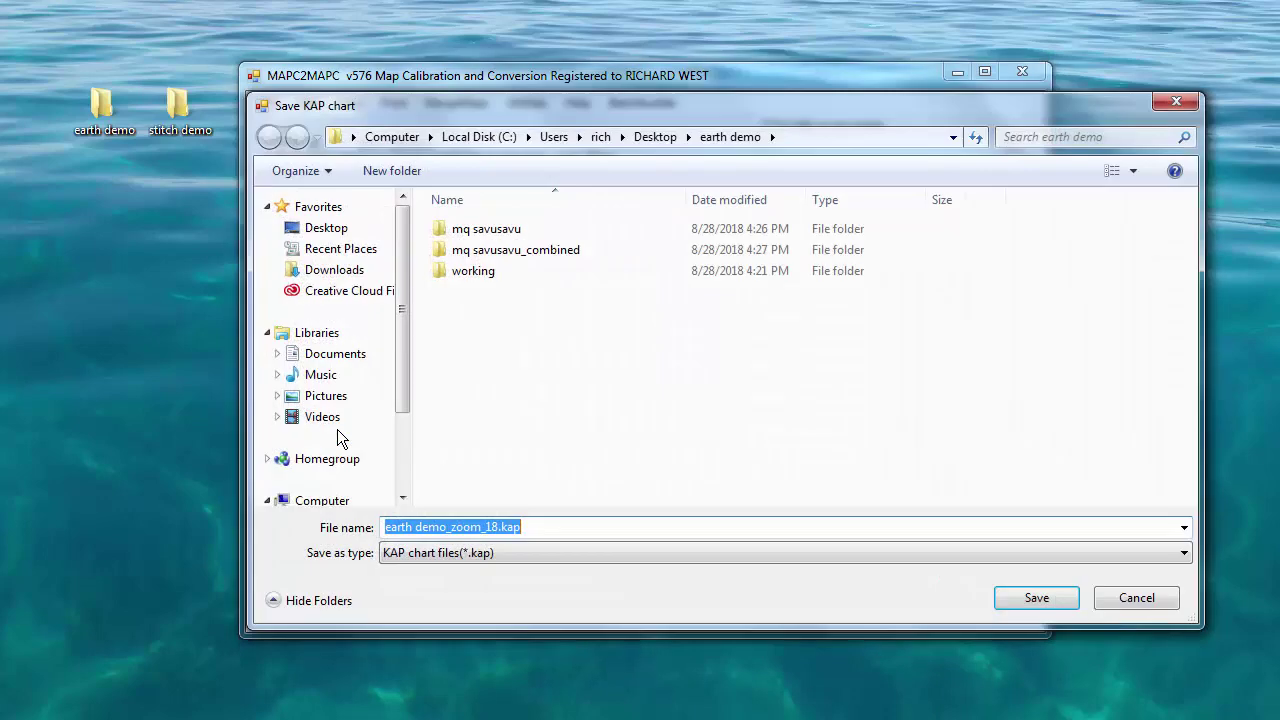
click(350, 227)
right_click(613, 314)
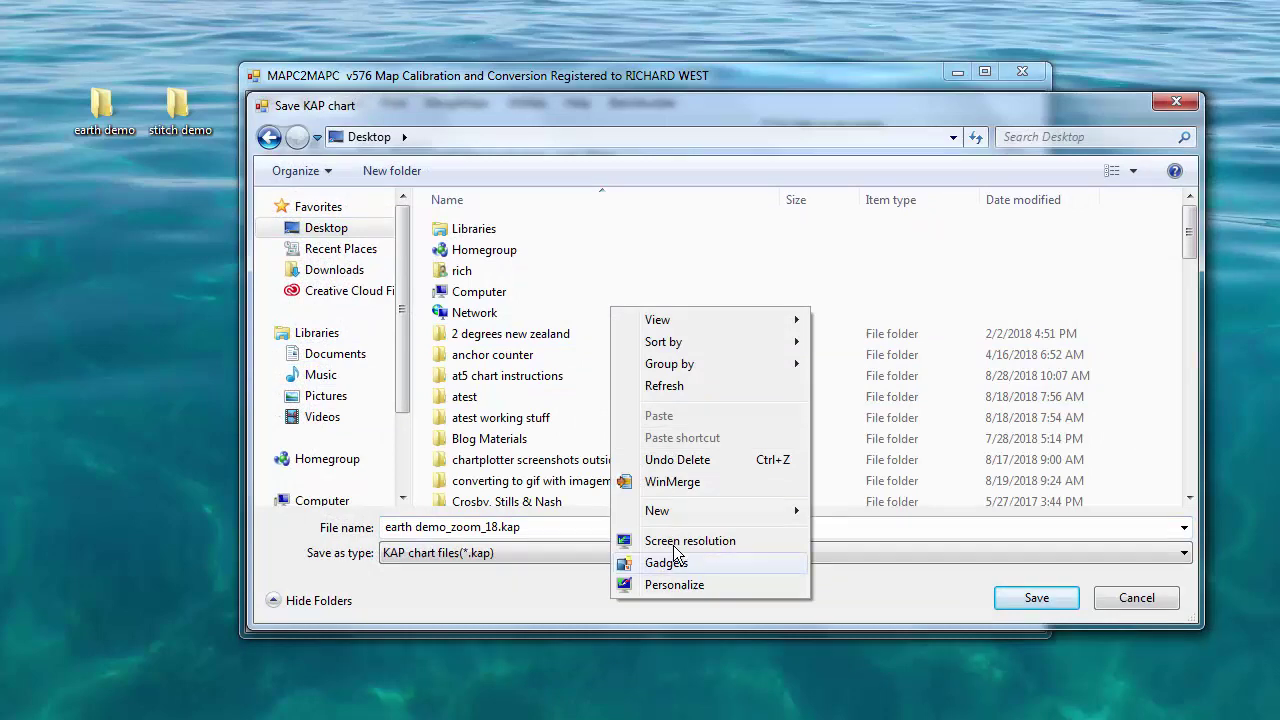
mouse_move(765, 511)
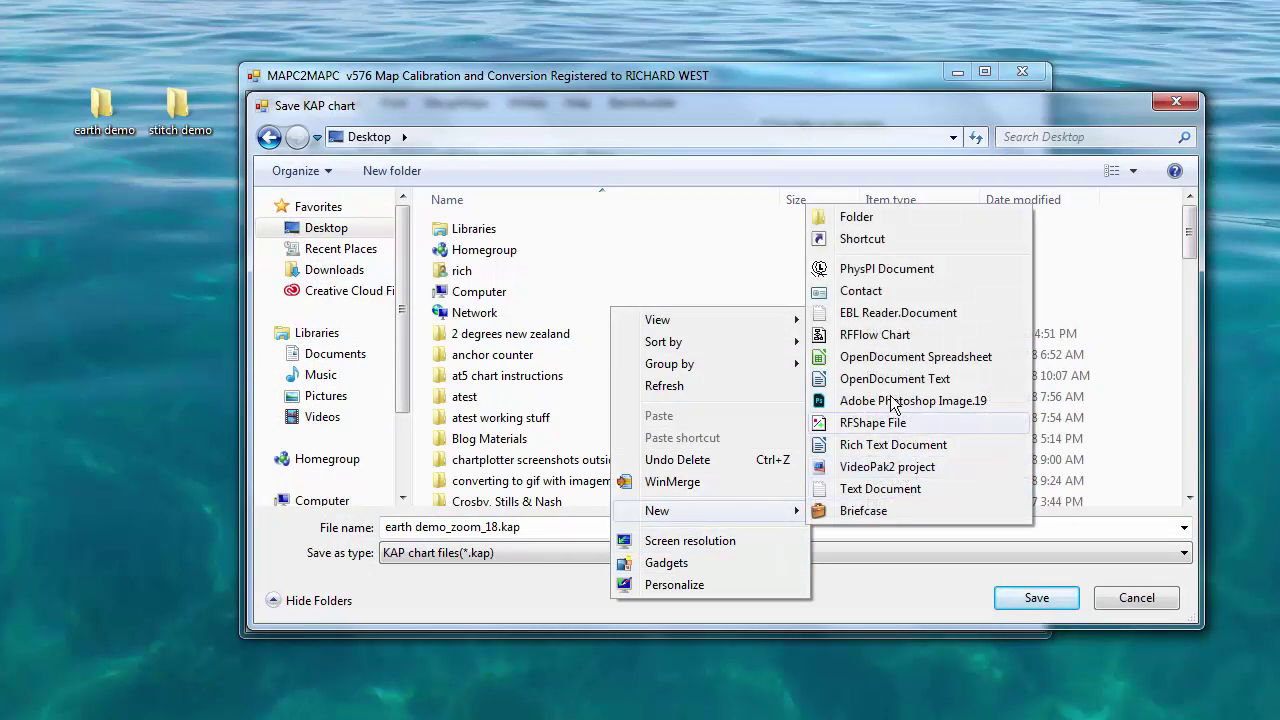
click(888, 216)
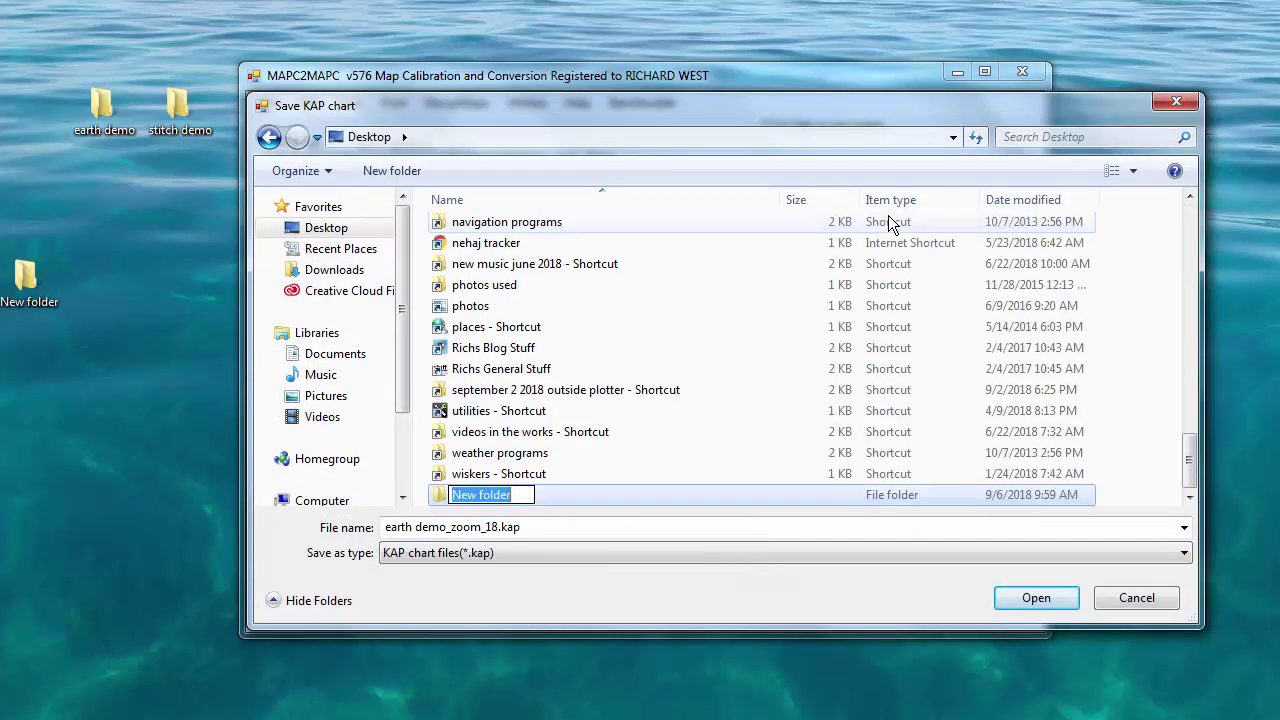
text(earth kap)
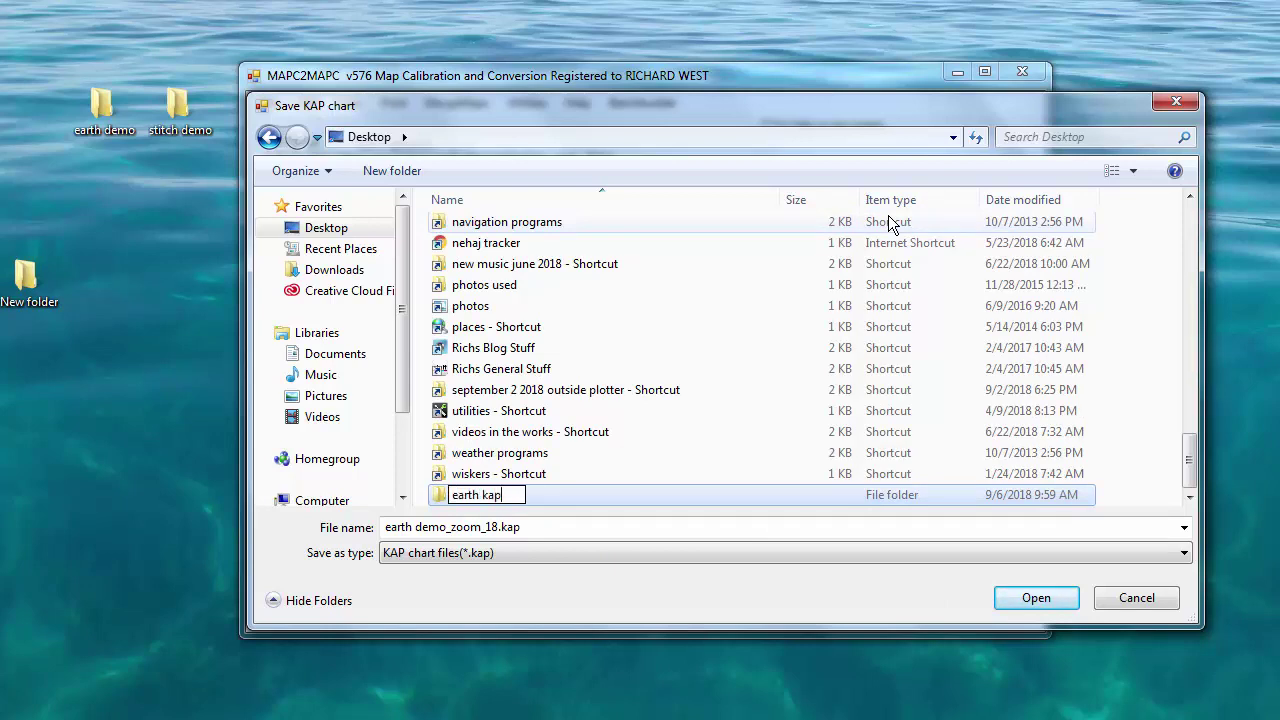
key(Return)
key(Return)
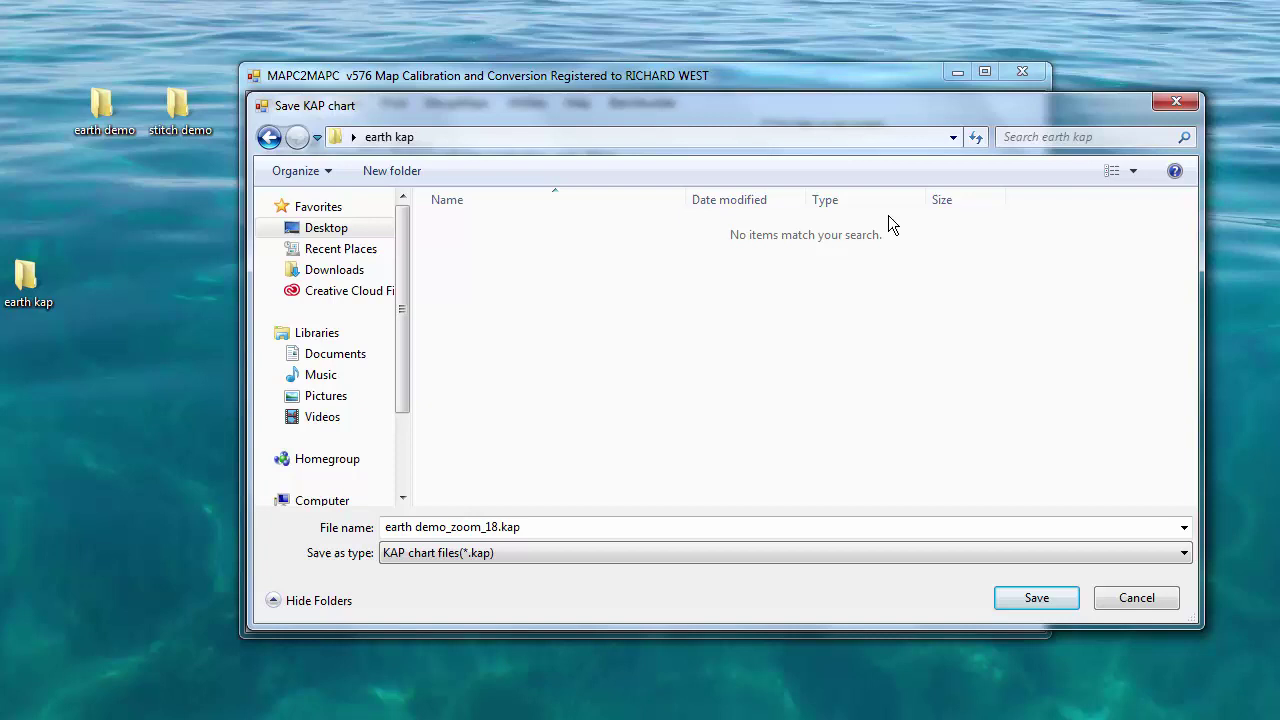
- Name the output file 'earth kap demo' and save it
double_click(543, 528)
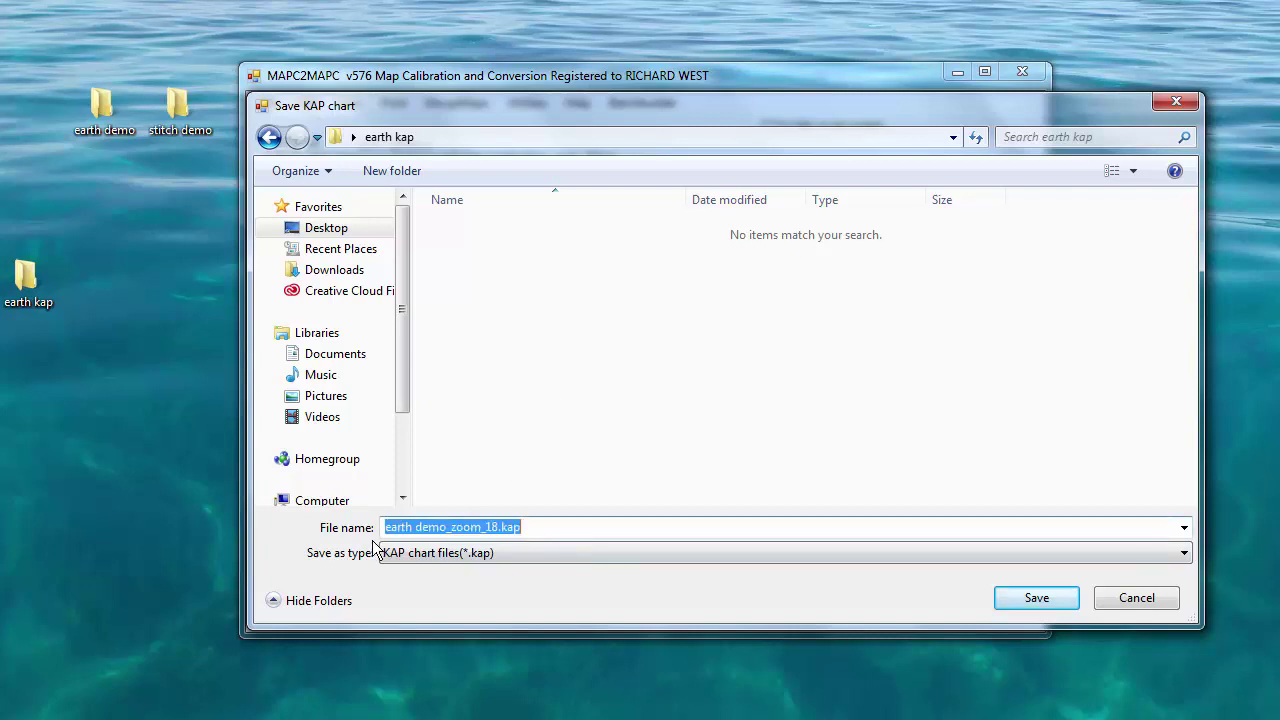
text(earth ka)
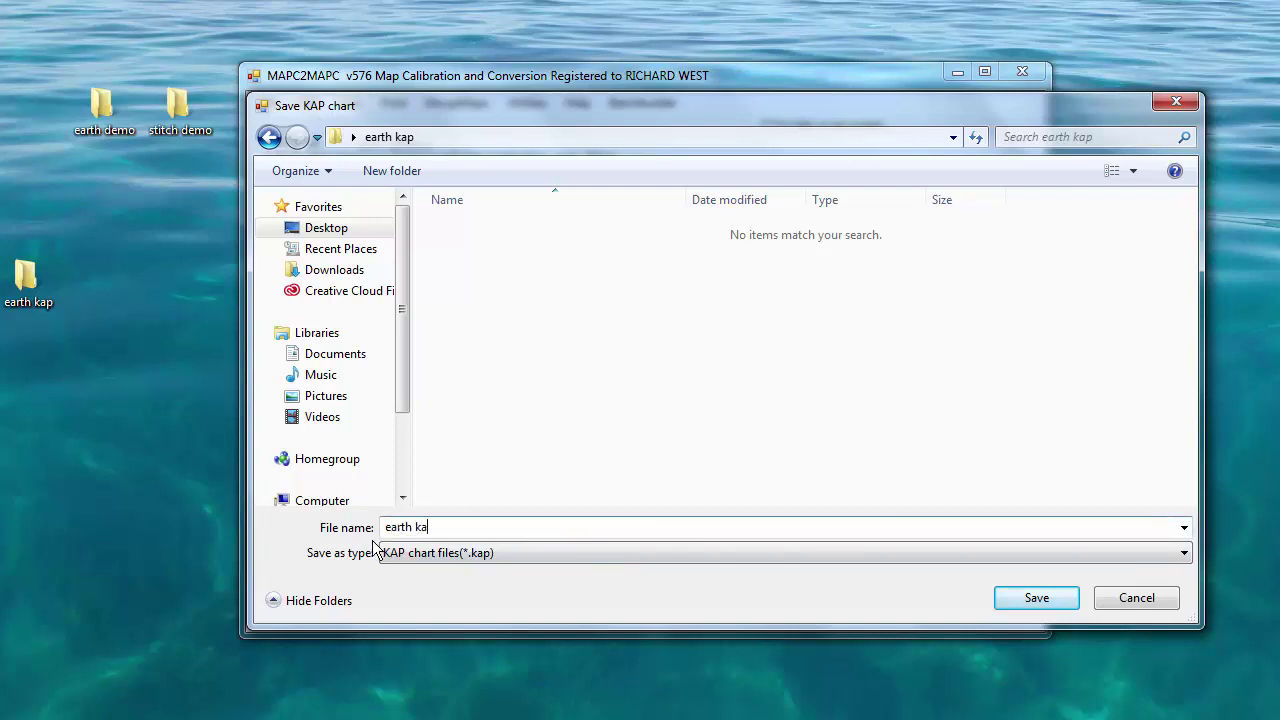
text(p demo)
click(1030, 596)
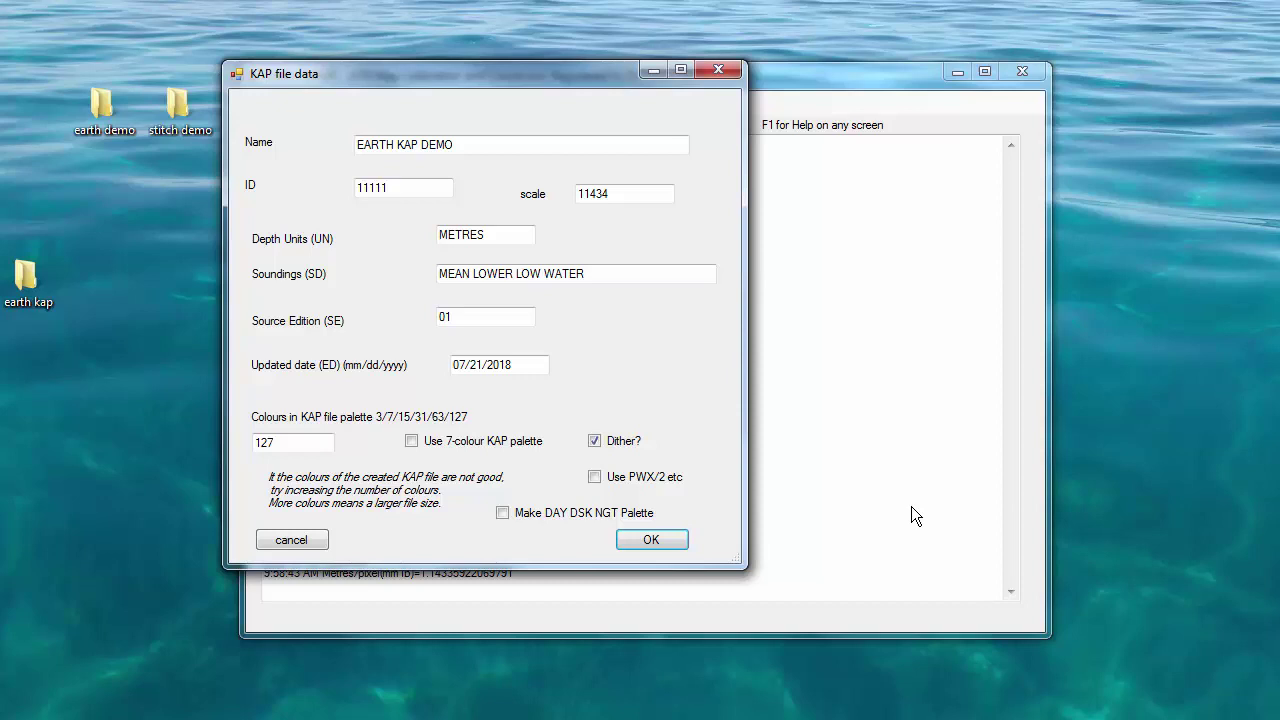
- Keep dithering on with 127 colours for EARTH KAP DEMO and confirm to write the KAP
click(596, 442)
click(596, 442)
double_click(290, 442)
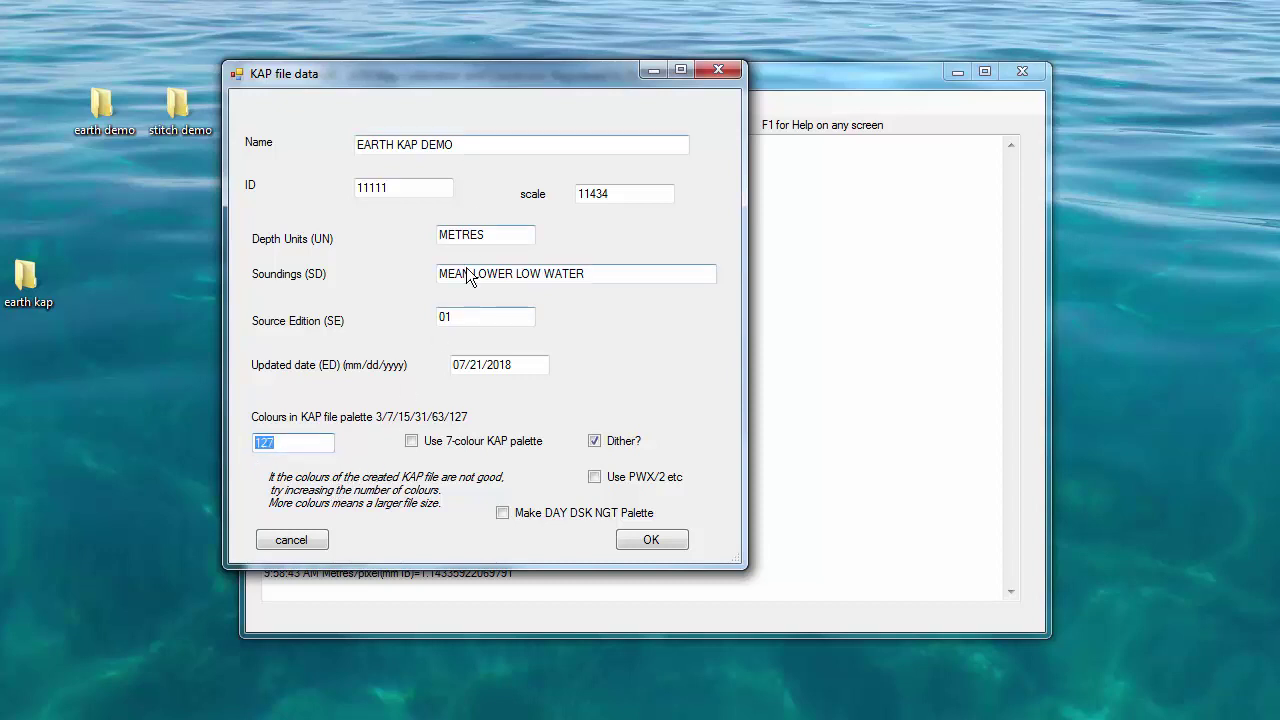
click(651, 540)
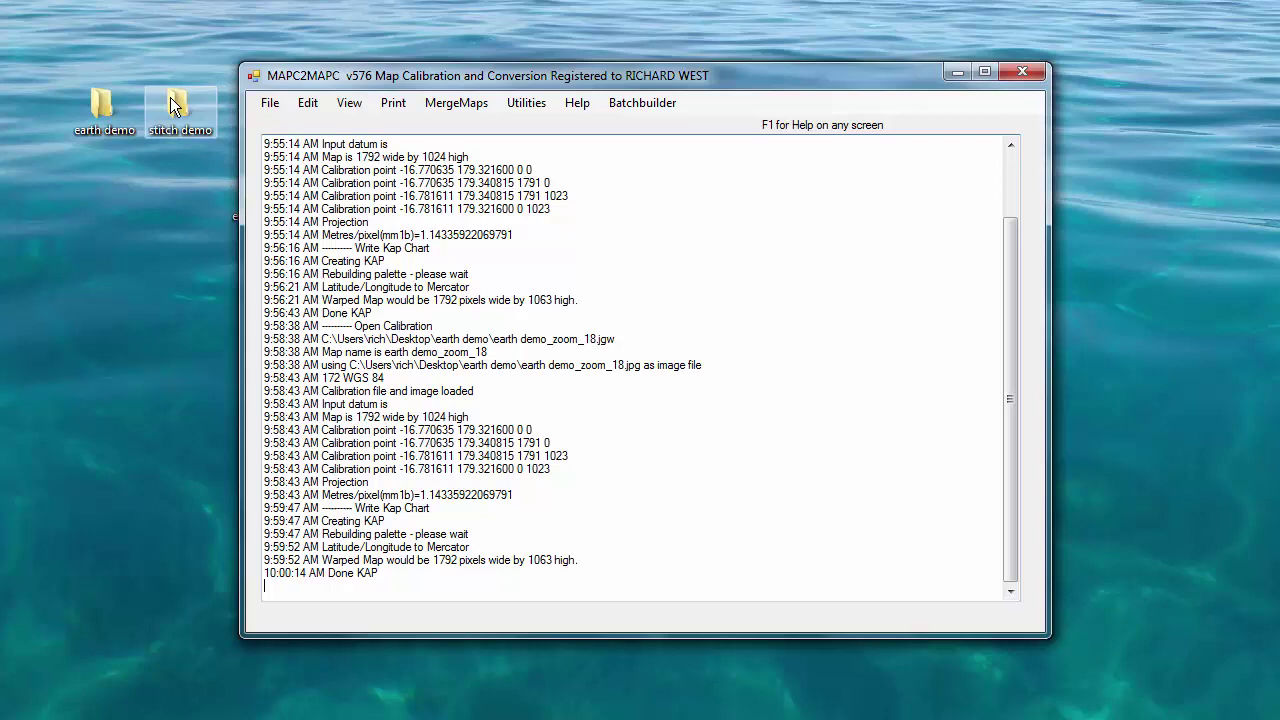
- Start loading a calibrated map and browse to the Desktop's stitch demo folder
click(268, 104)
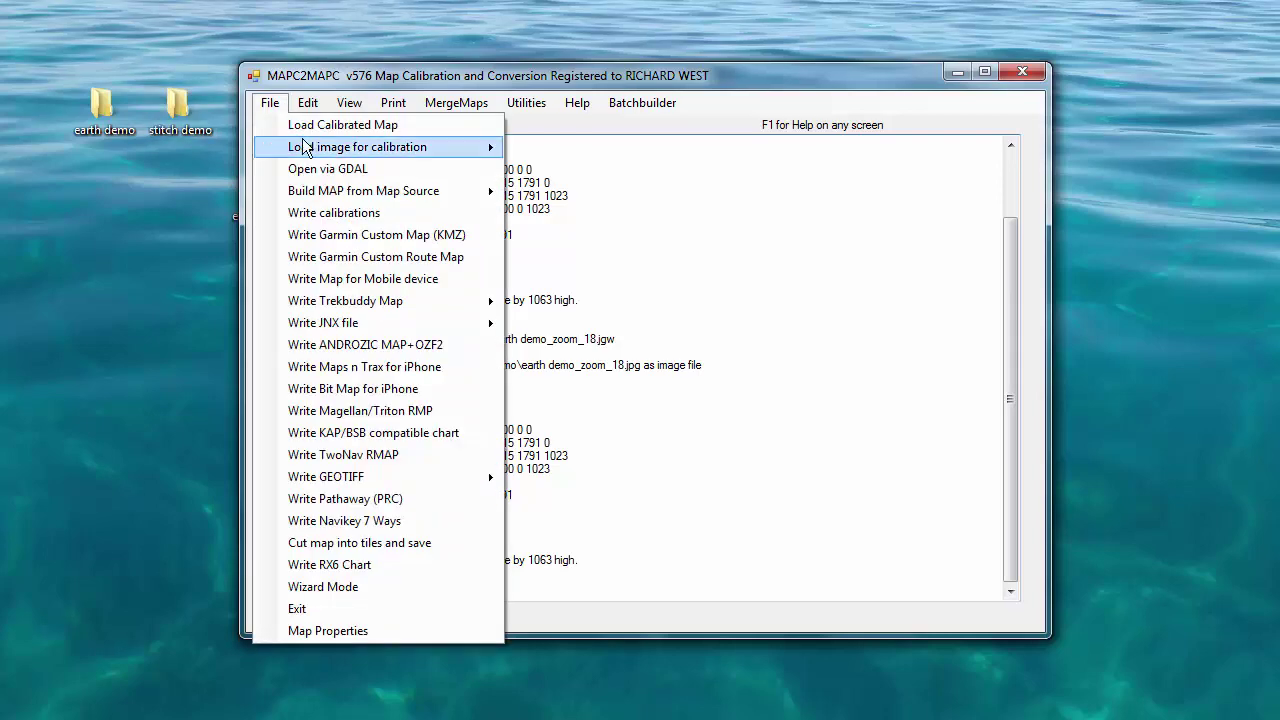
click(304, 126)
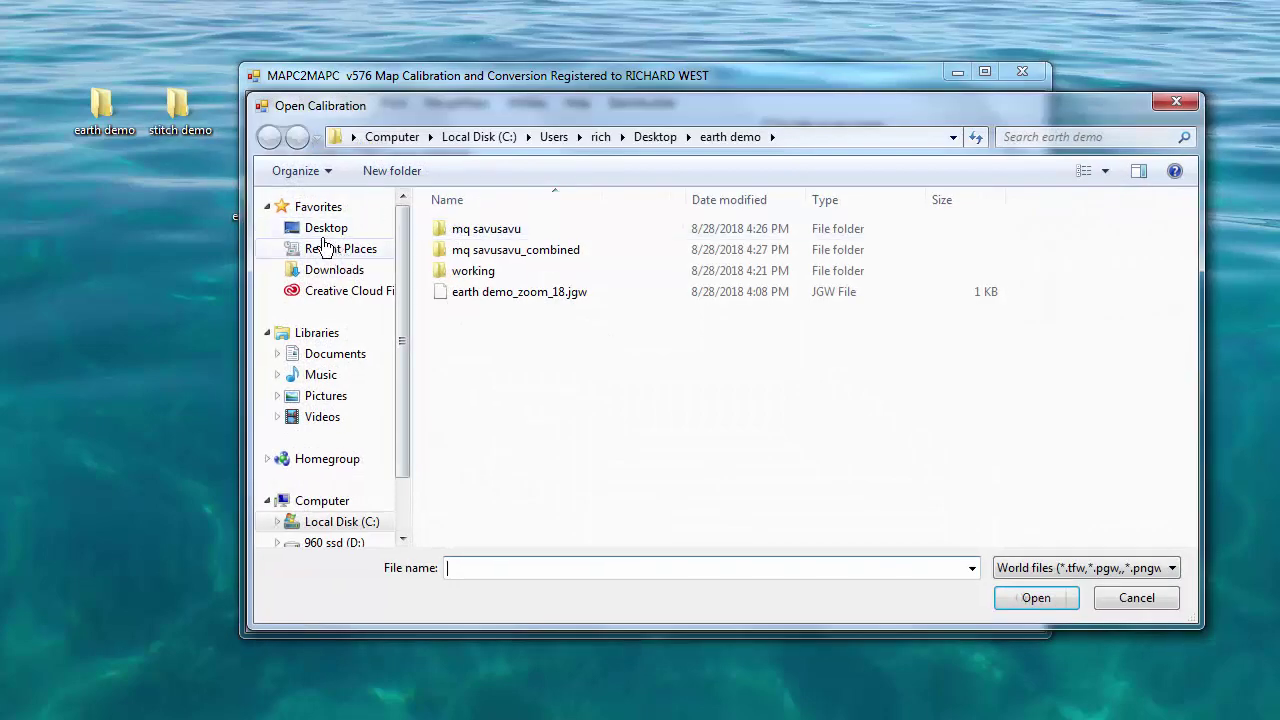
click(324, 227)
scroll(528, 431, down, 5)
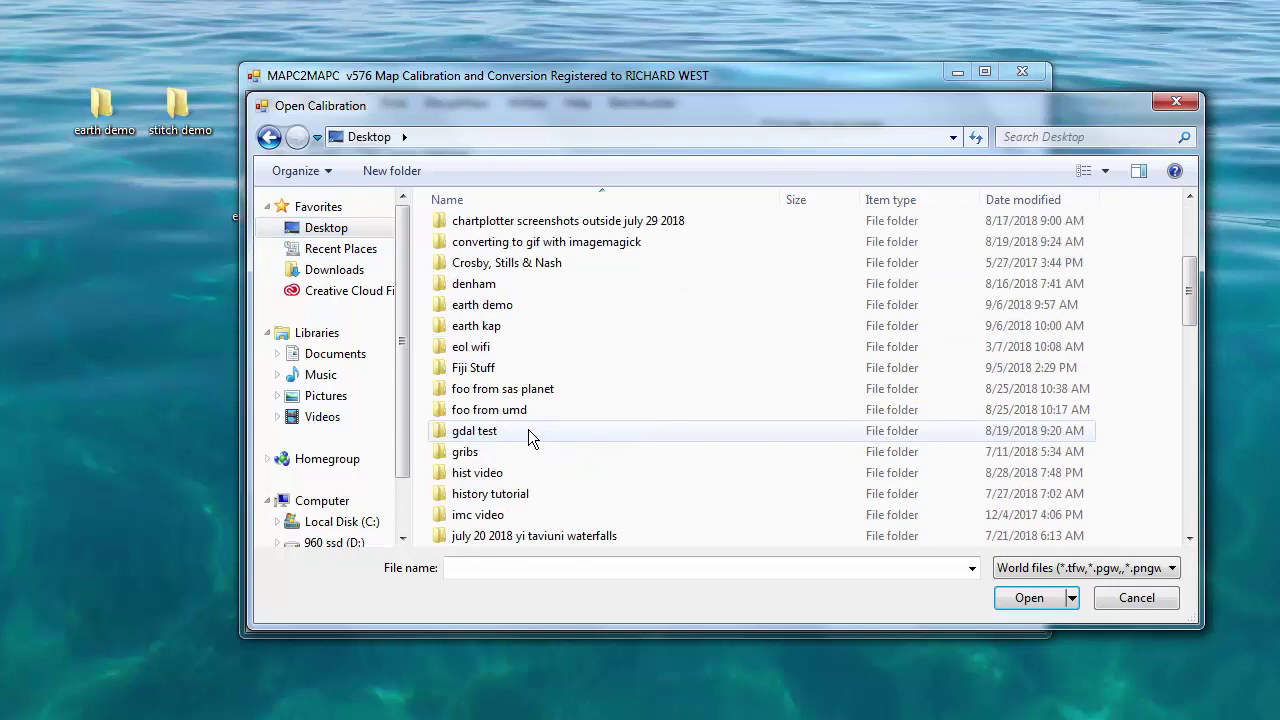
scroll(528, 431, down, 4)
scroll(528, 432, down, 1)
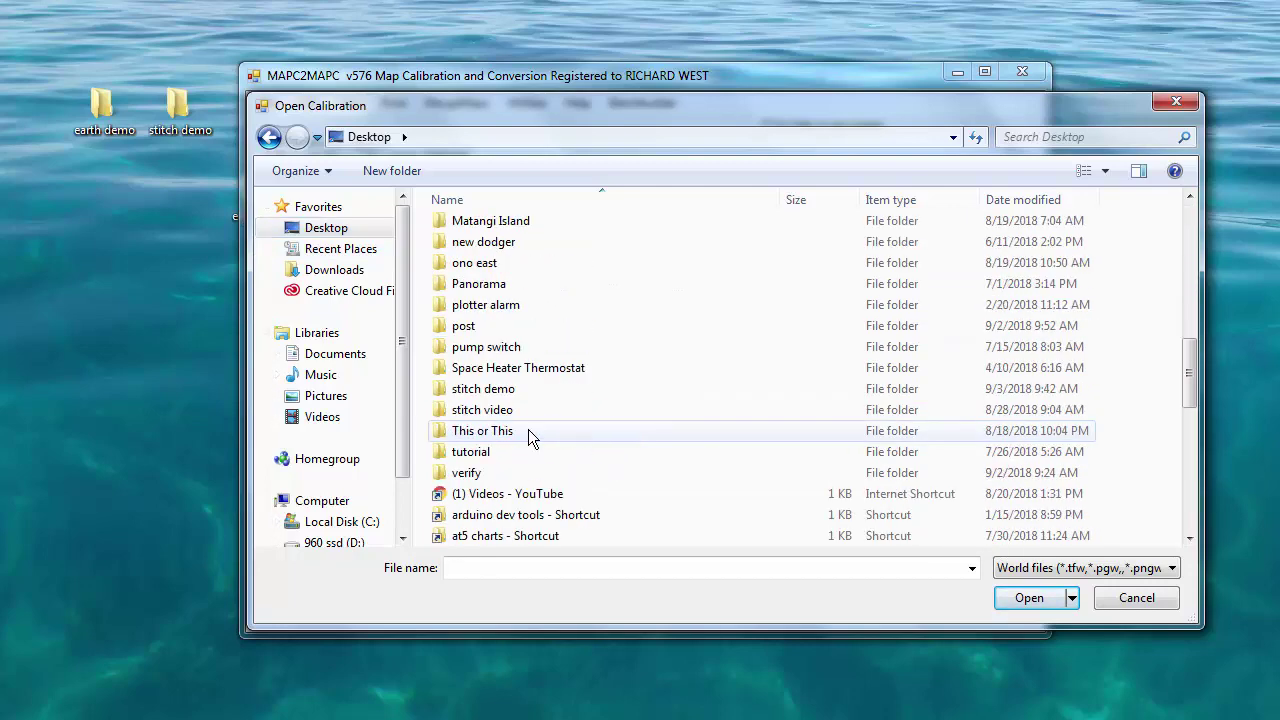
click(481, 390)
double_click(480, 393)
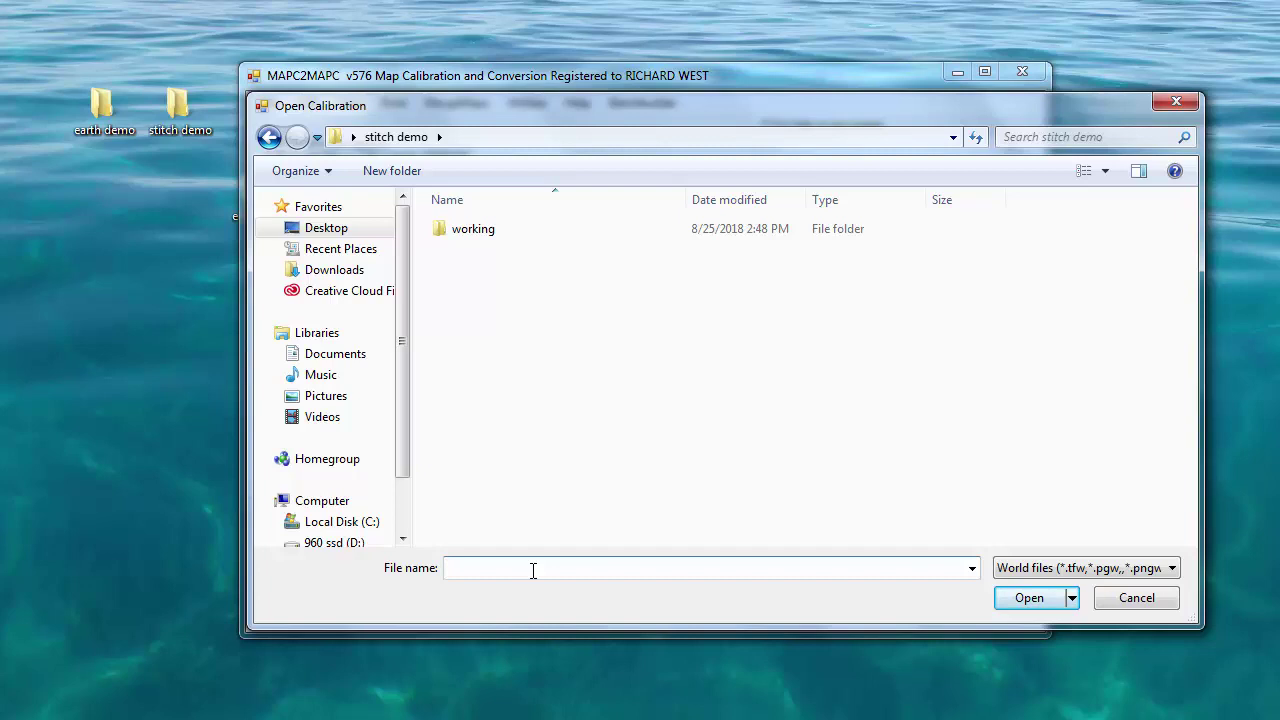
- Show all files with *.* and select stitch demo.kml
text(*.*)
key(Return)
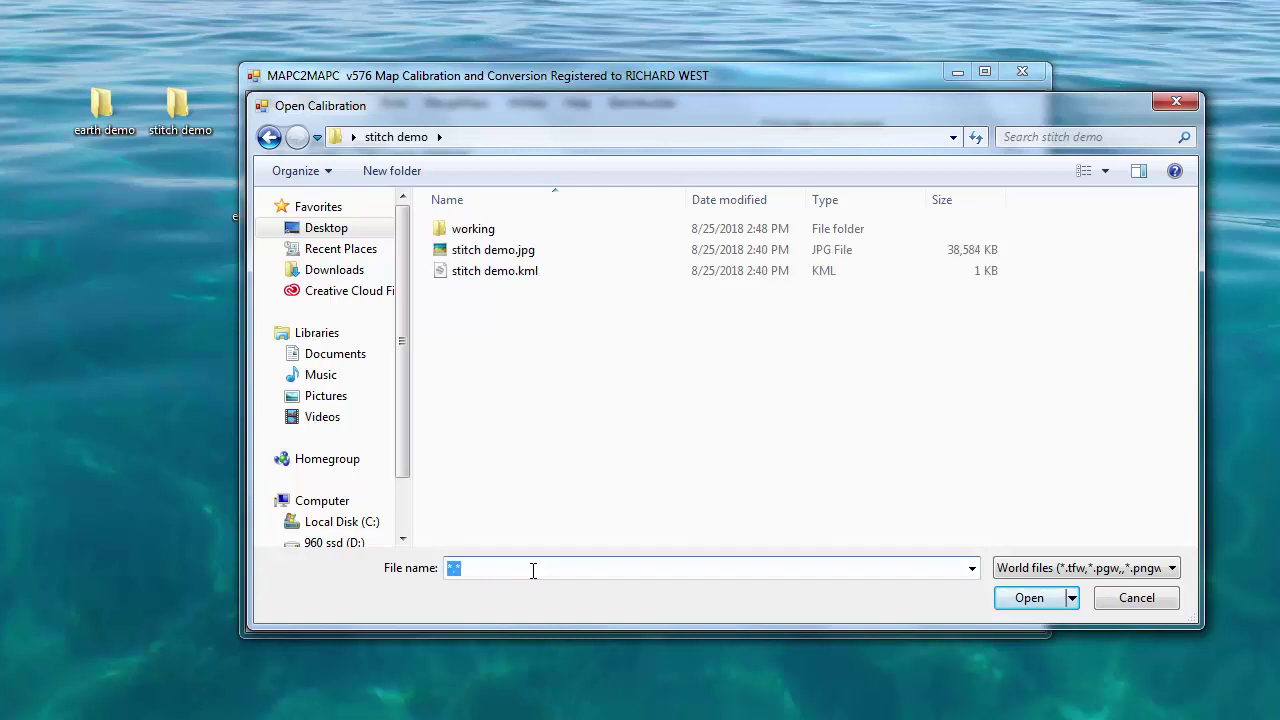
click(526, 273)
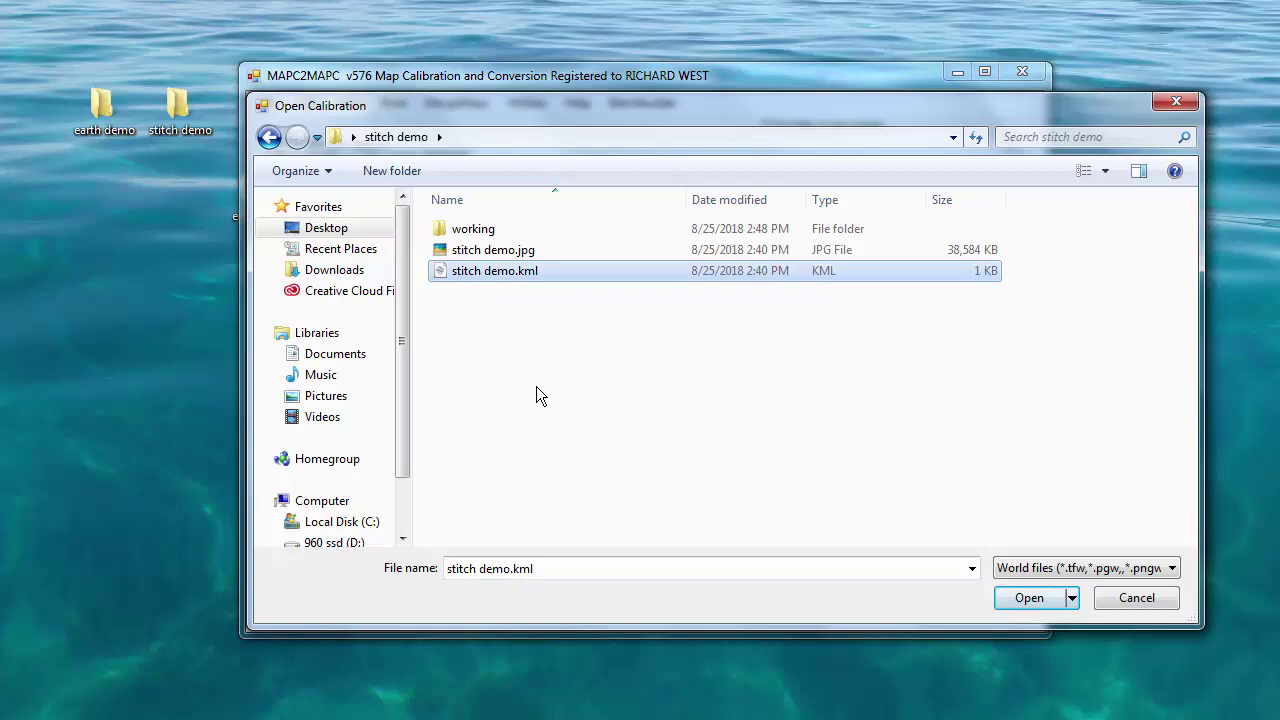
- Load stitch demo.kml and save its image as 'stitch demo 2'
click(1026, 601)
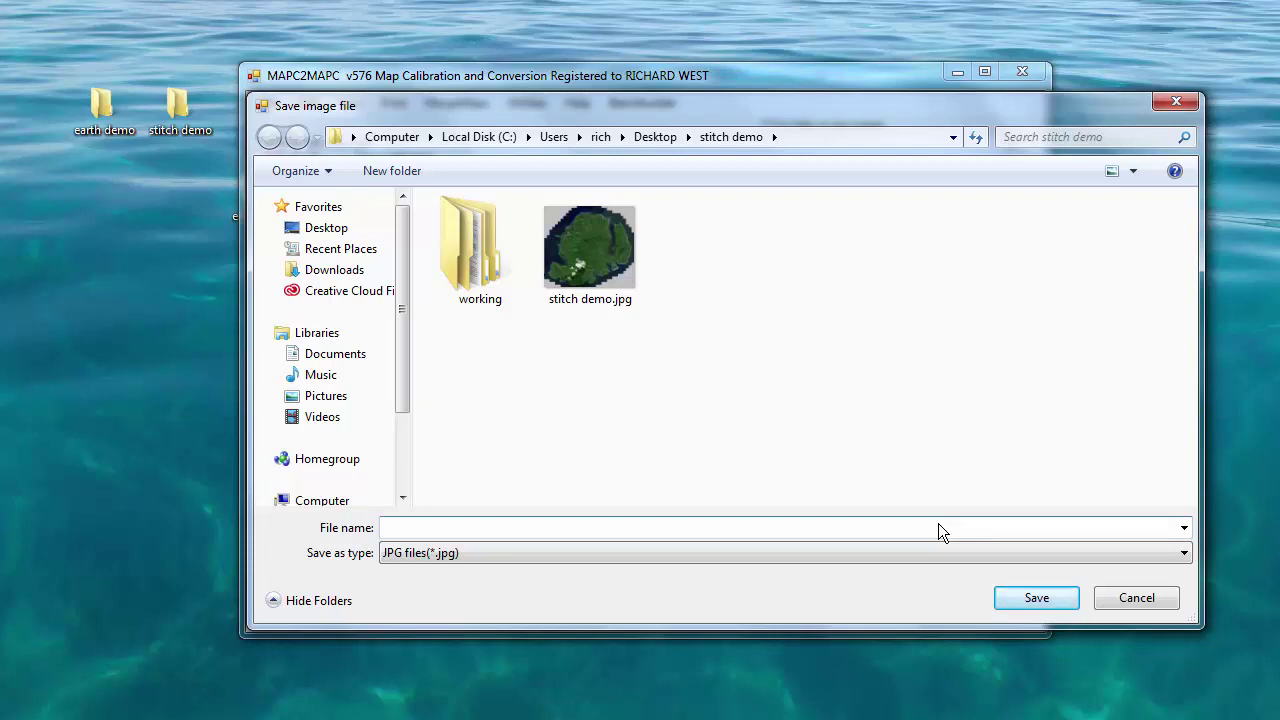
text(st)
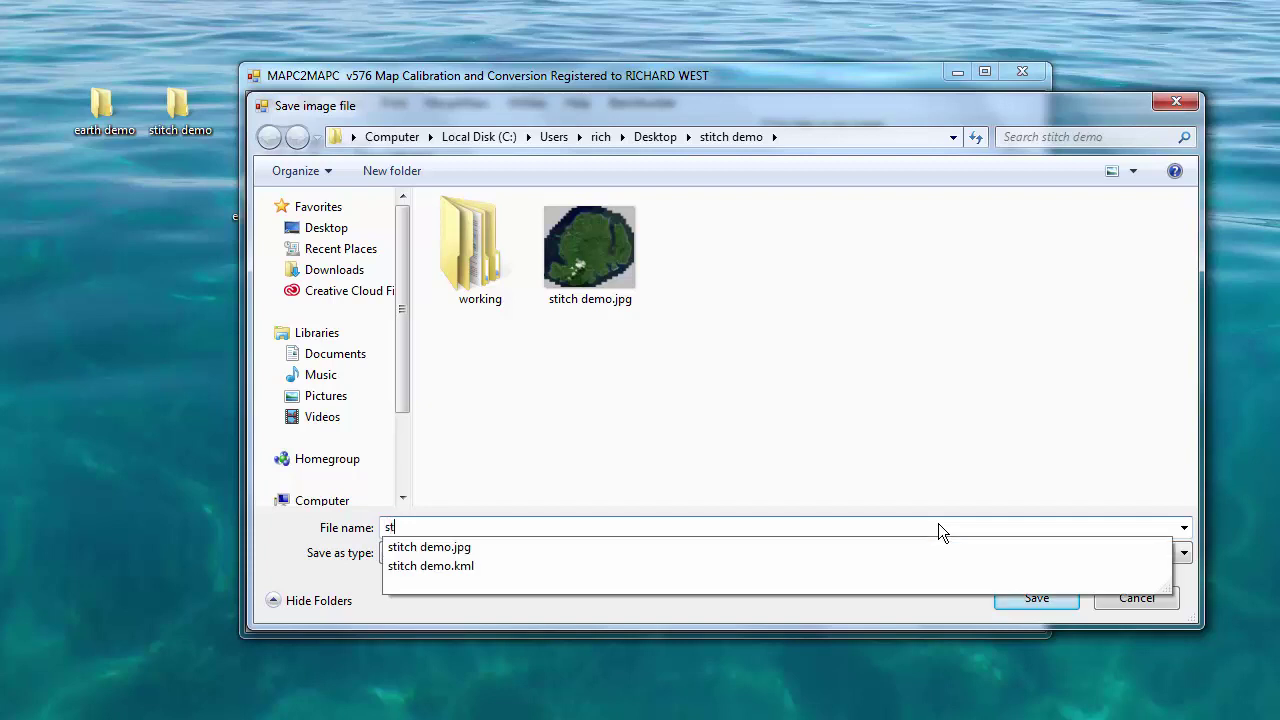
text(itch demo 2)
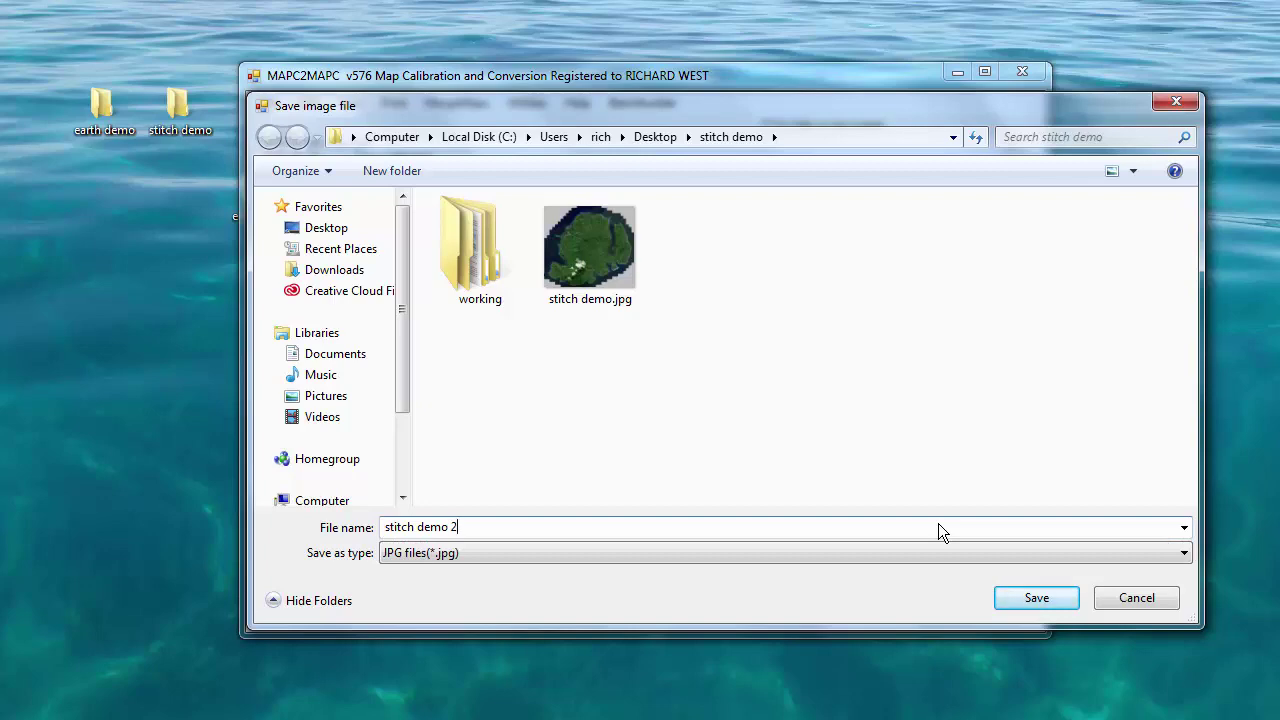
key(Return)
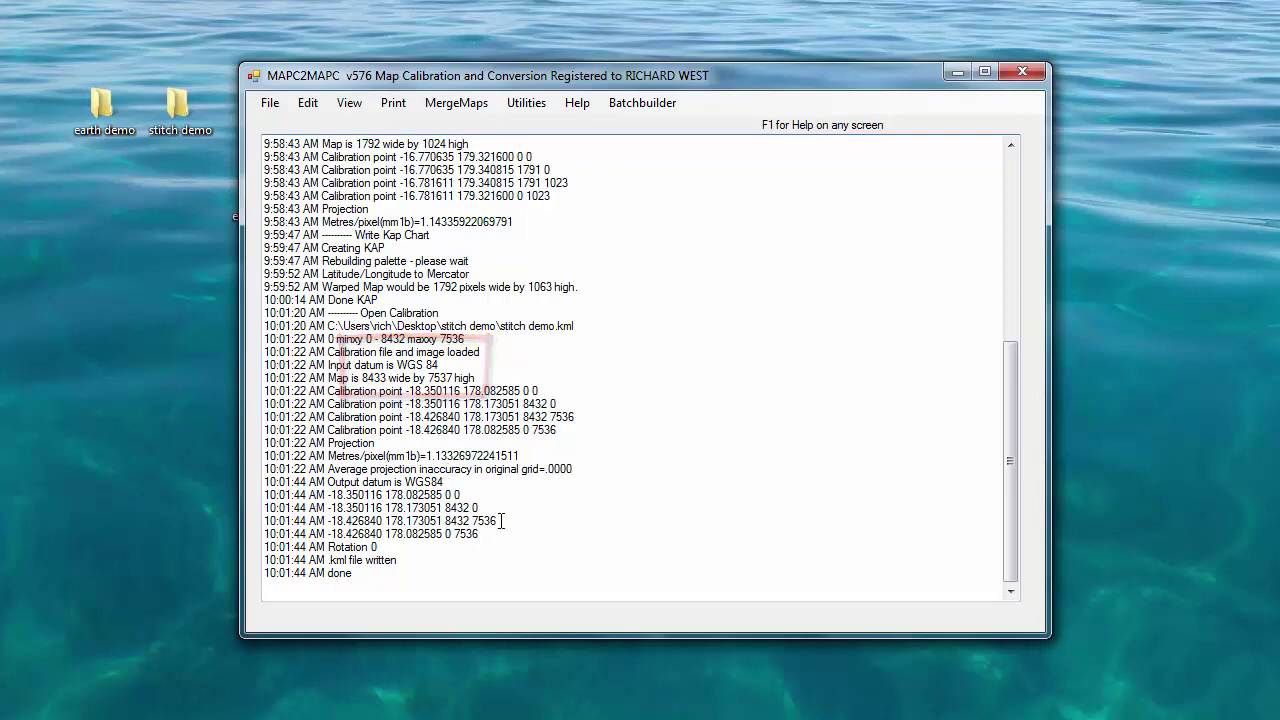
- Start writing a KAP/BSB chart and create a Desktop folder named 'stitch kap'
click(272, 106)
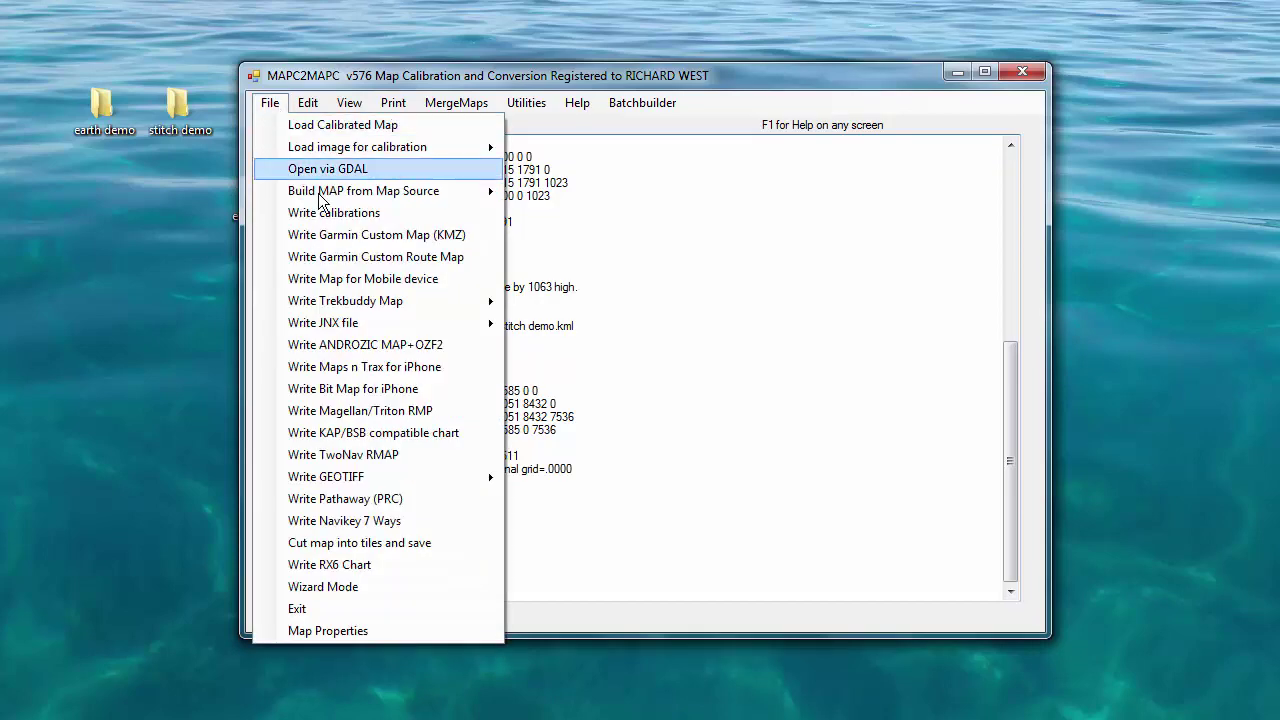
click(350, 440)
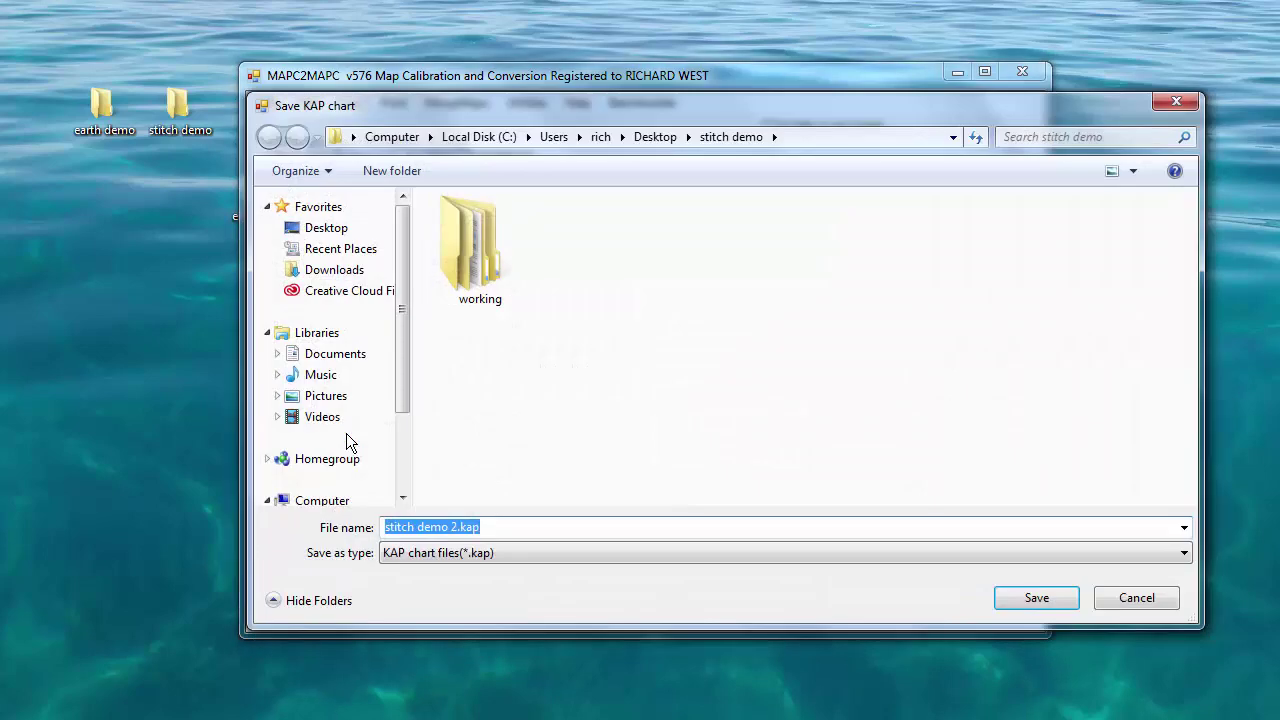
click(316, 228)
right_click(630, 317)
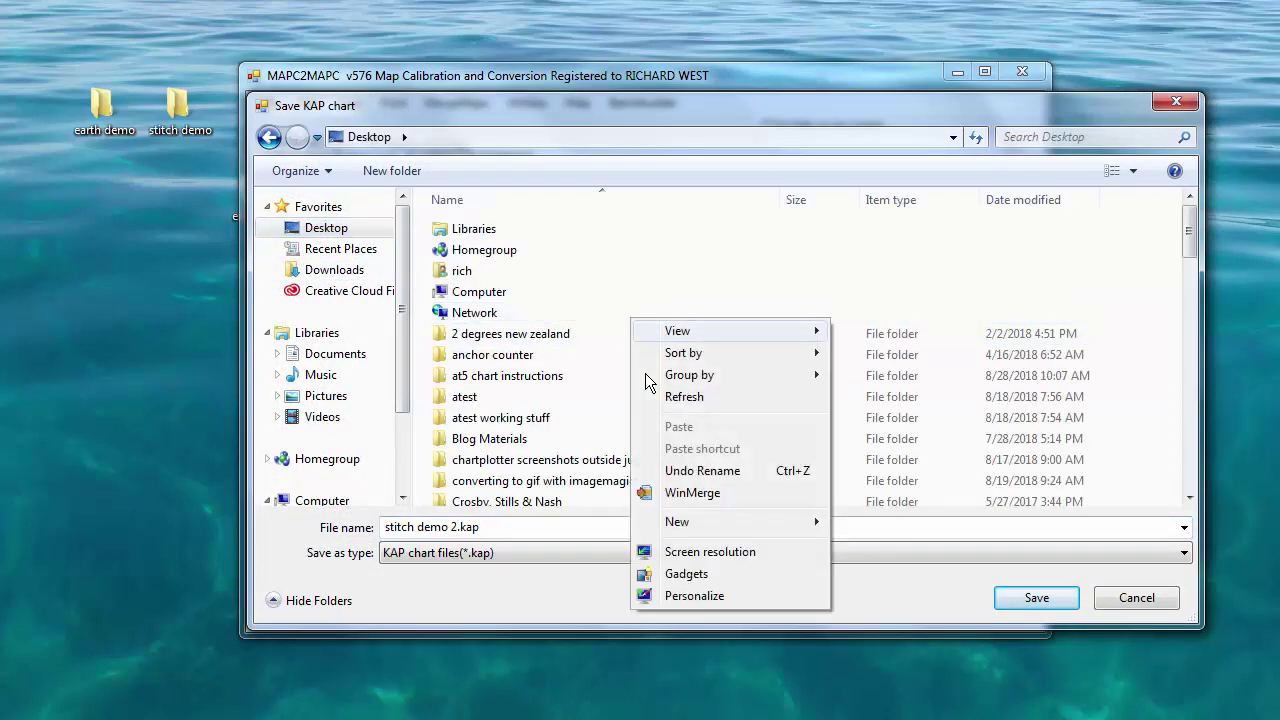
mouse_move(686, 533)
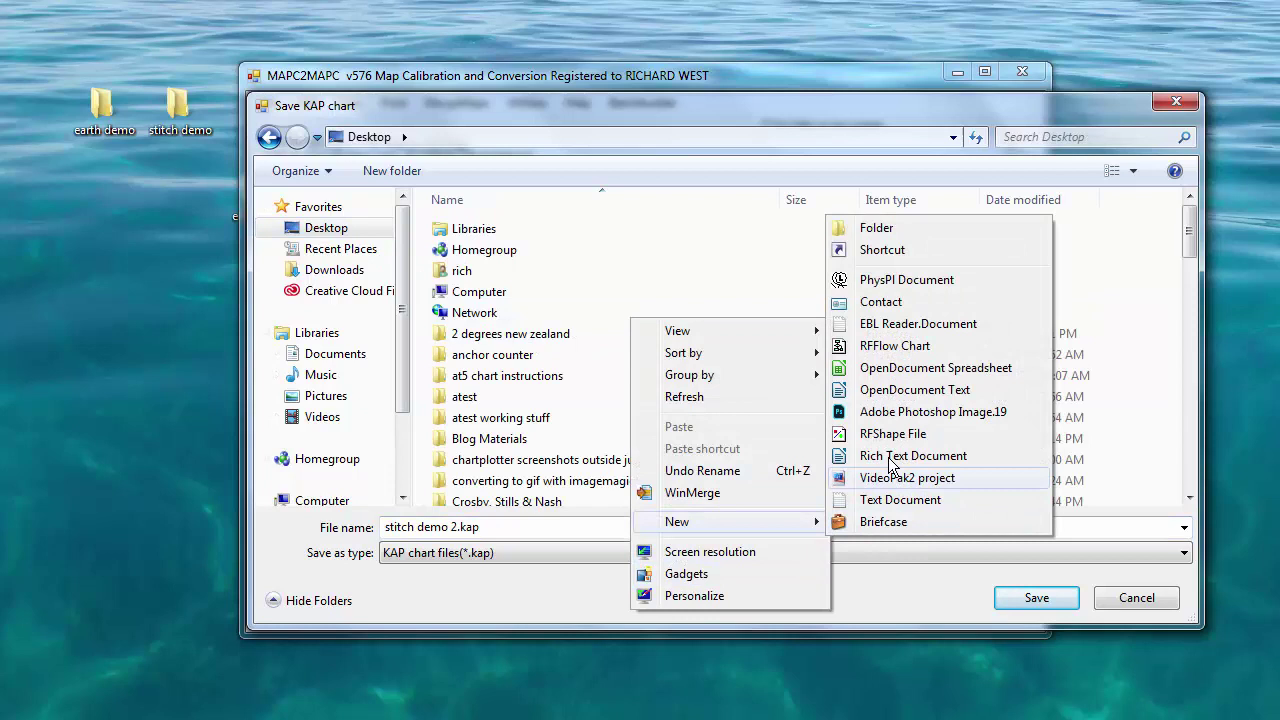
click(872, 232)
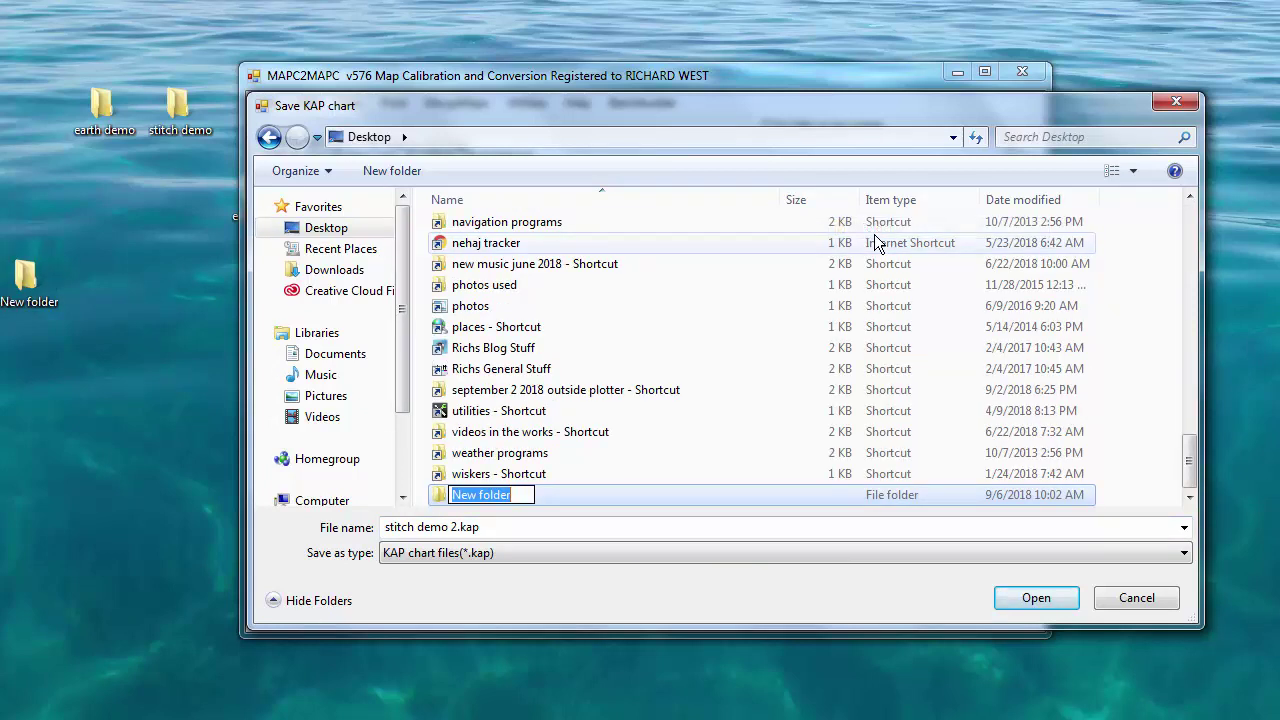
text(stitch kap)
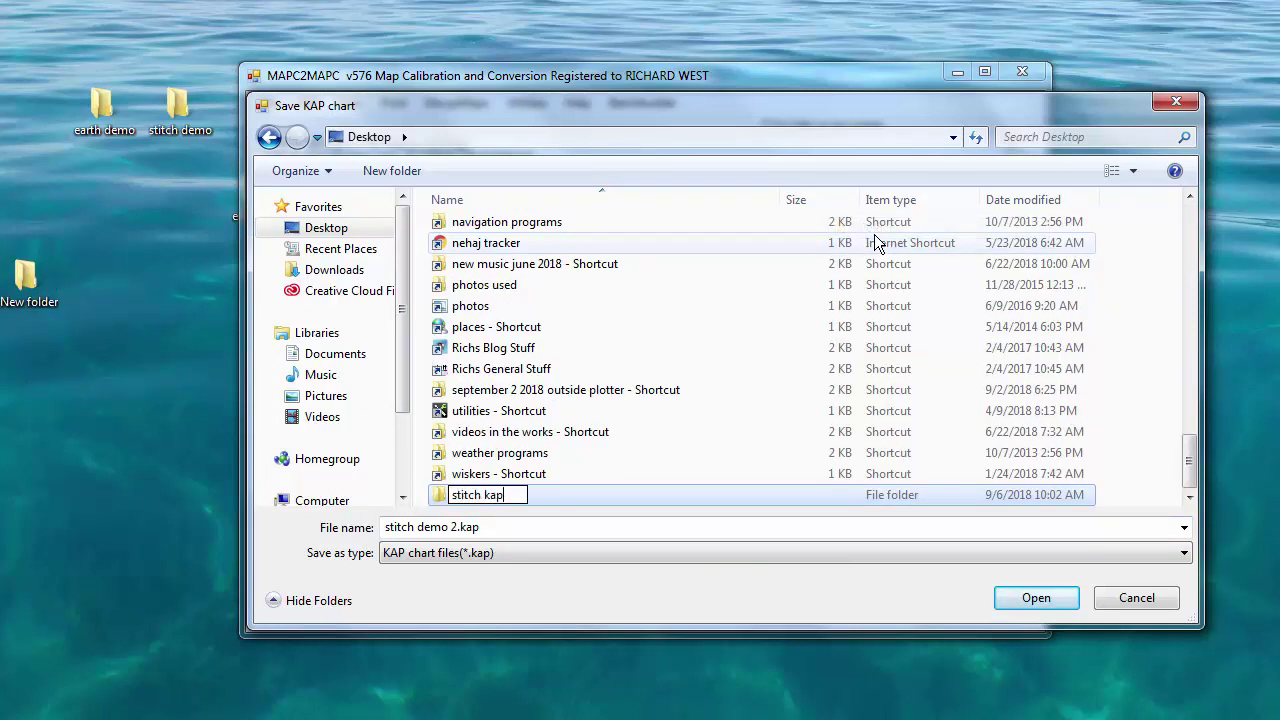
key(Return)
key(Return)
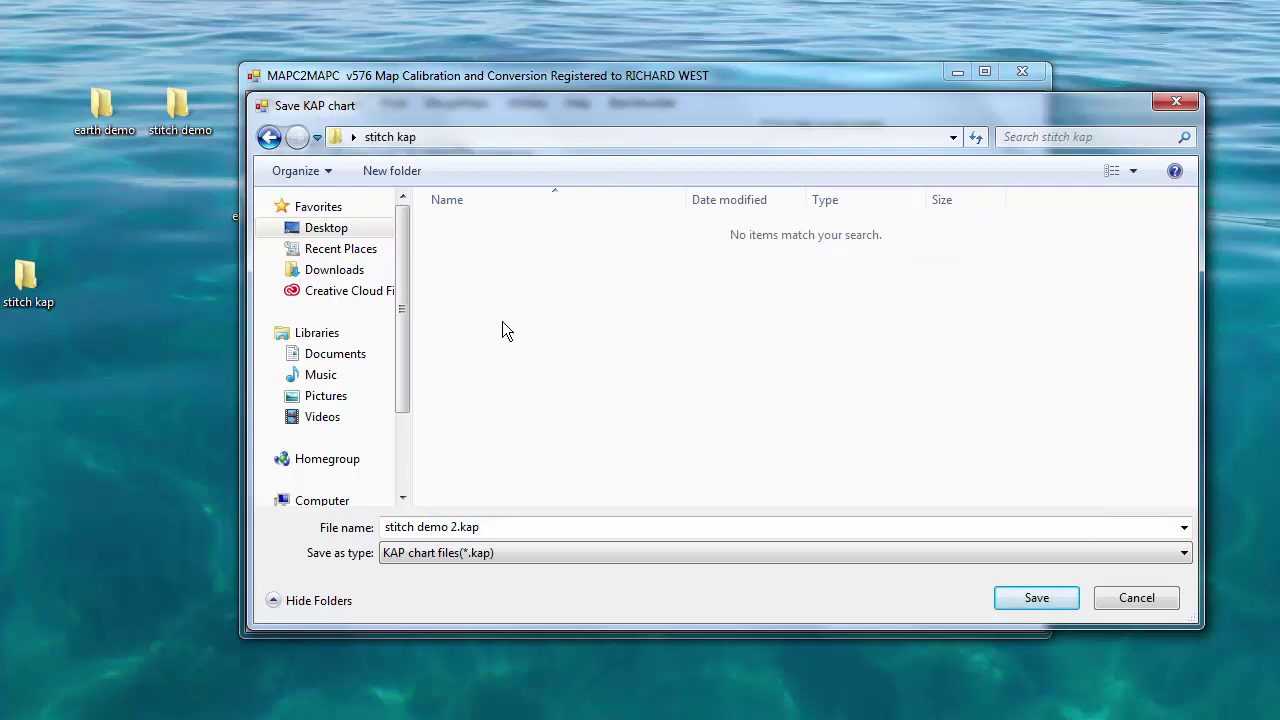
- Name the output file 'stitch kap demo' and save it
drag(508, 526, 374, 534)
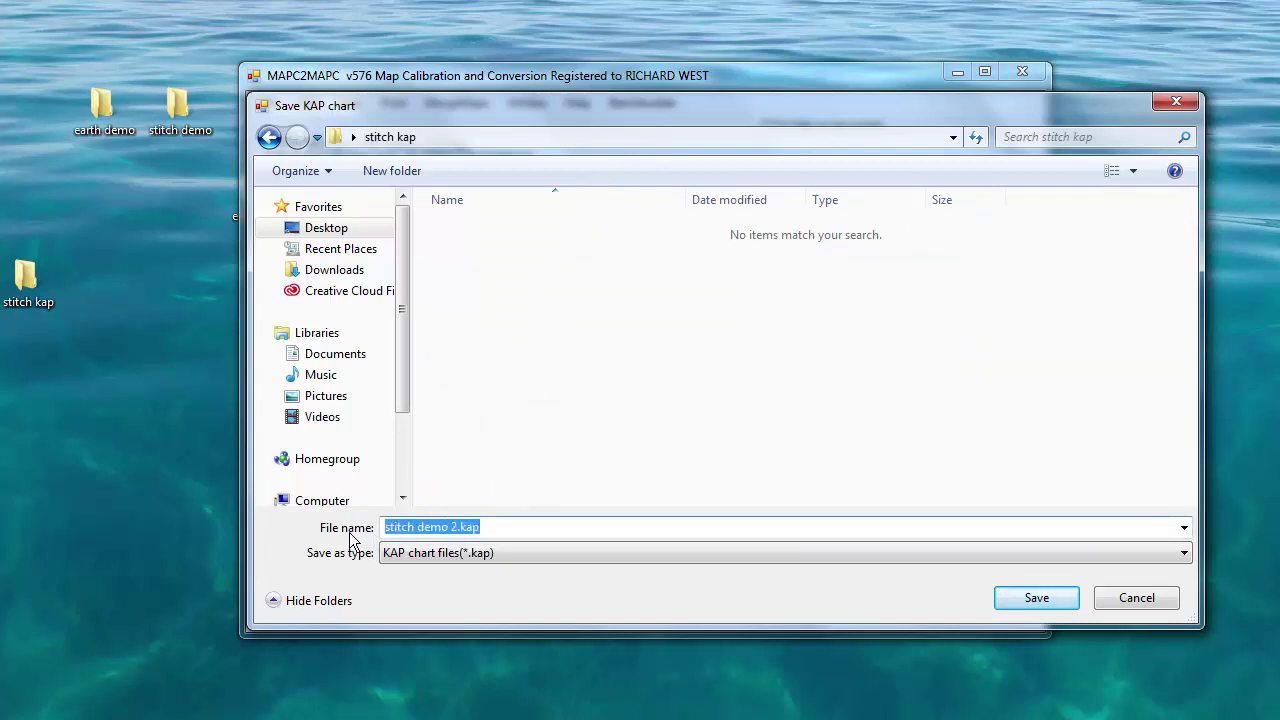
text(stitch )
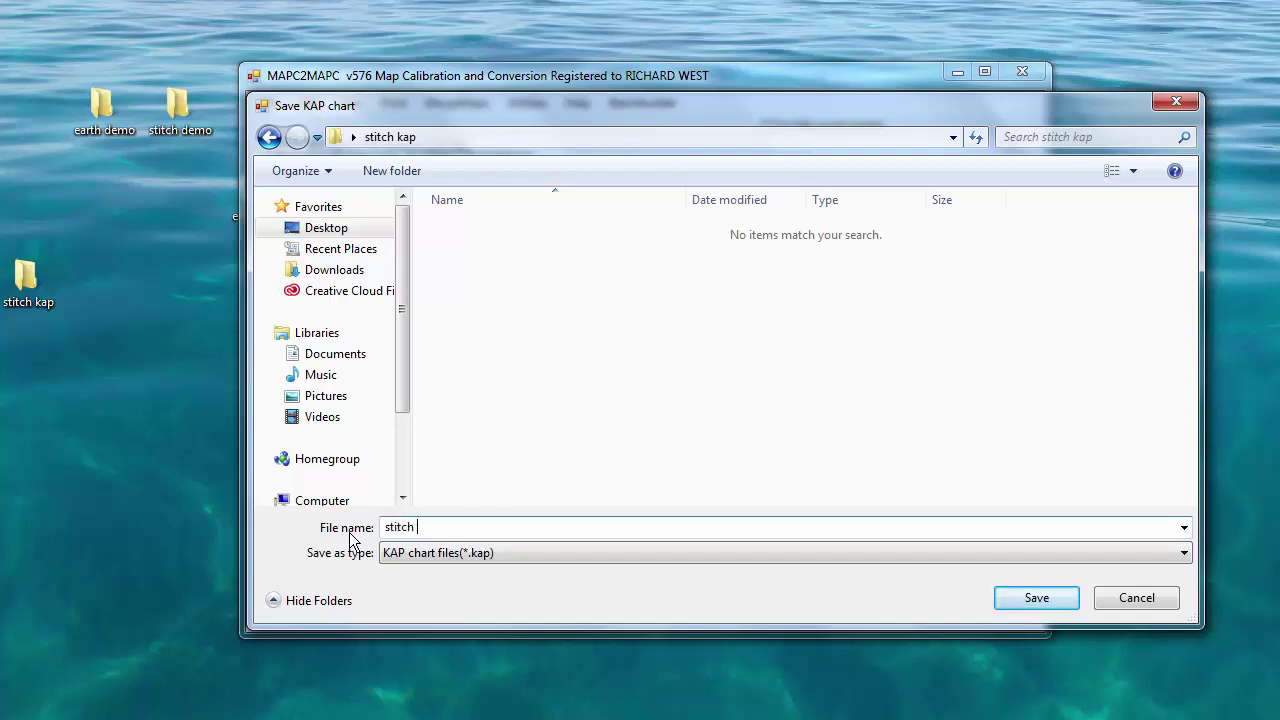
text(kap demo)
key(Return)
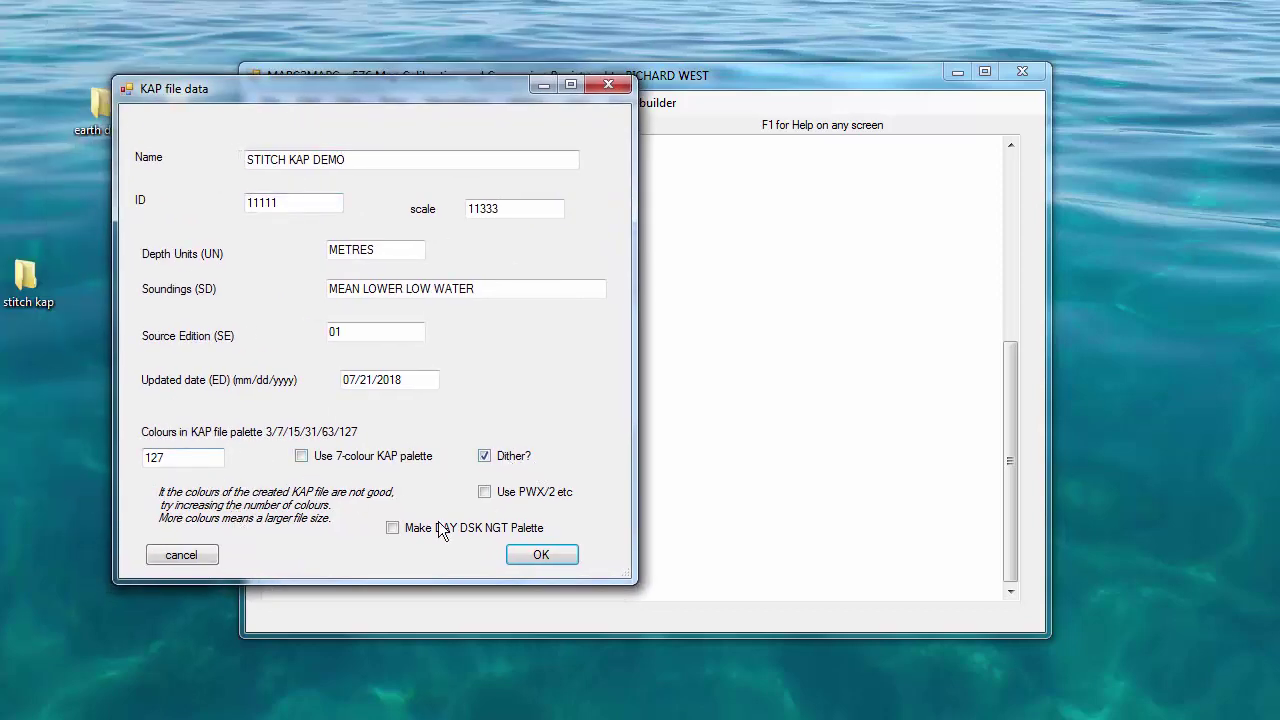
- Confirm the STITCH KAP DEMO chart details to write the KAP file
click(540, 556)
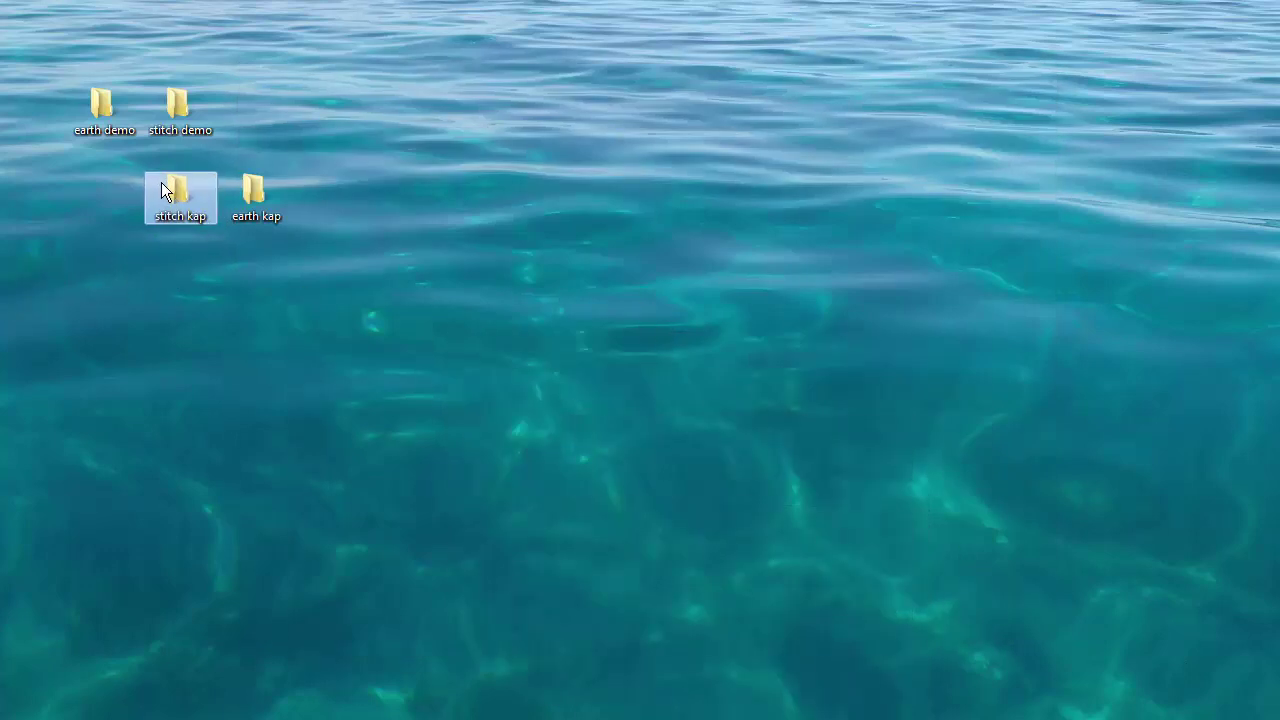
- Create a new desktop folder named 'temp kaps' and open it
double_click(181, 198)
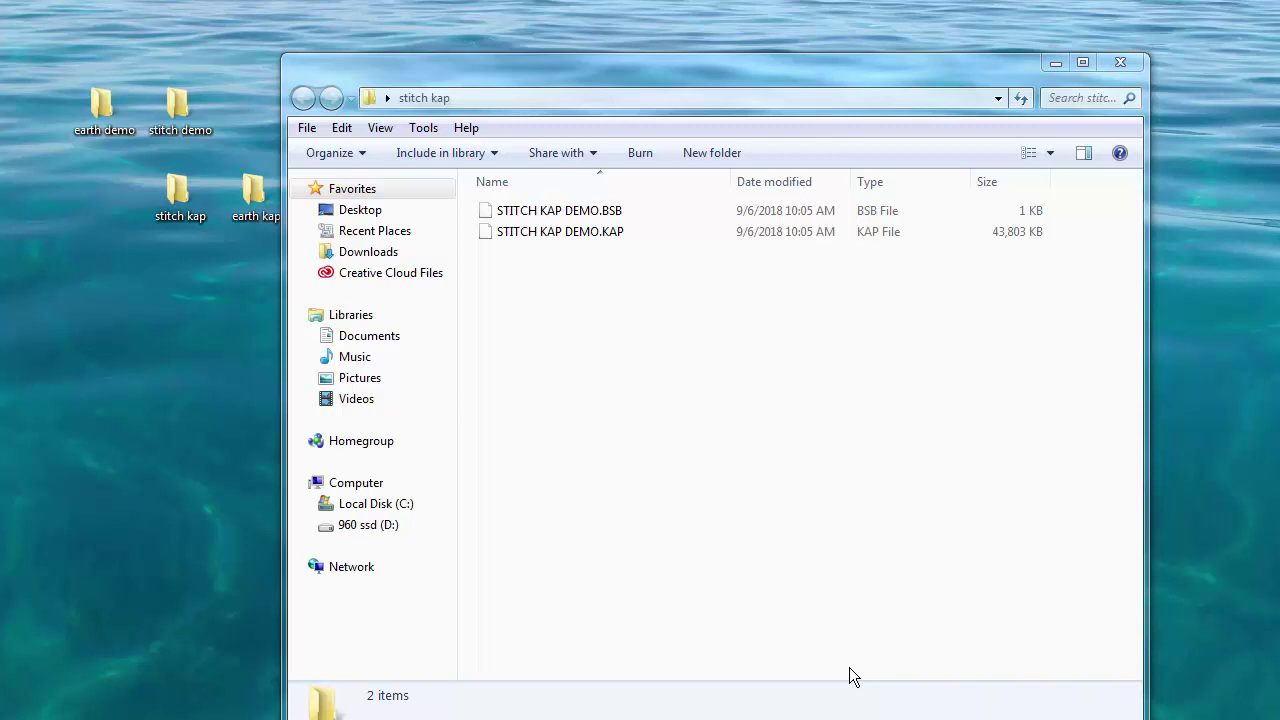
click(1120, 62)
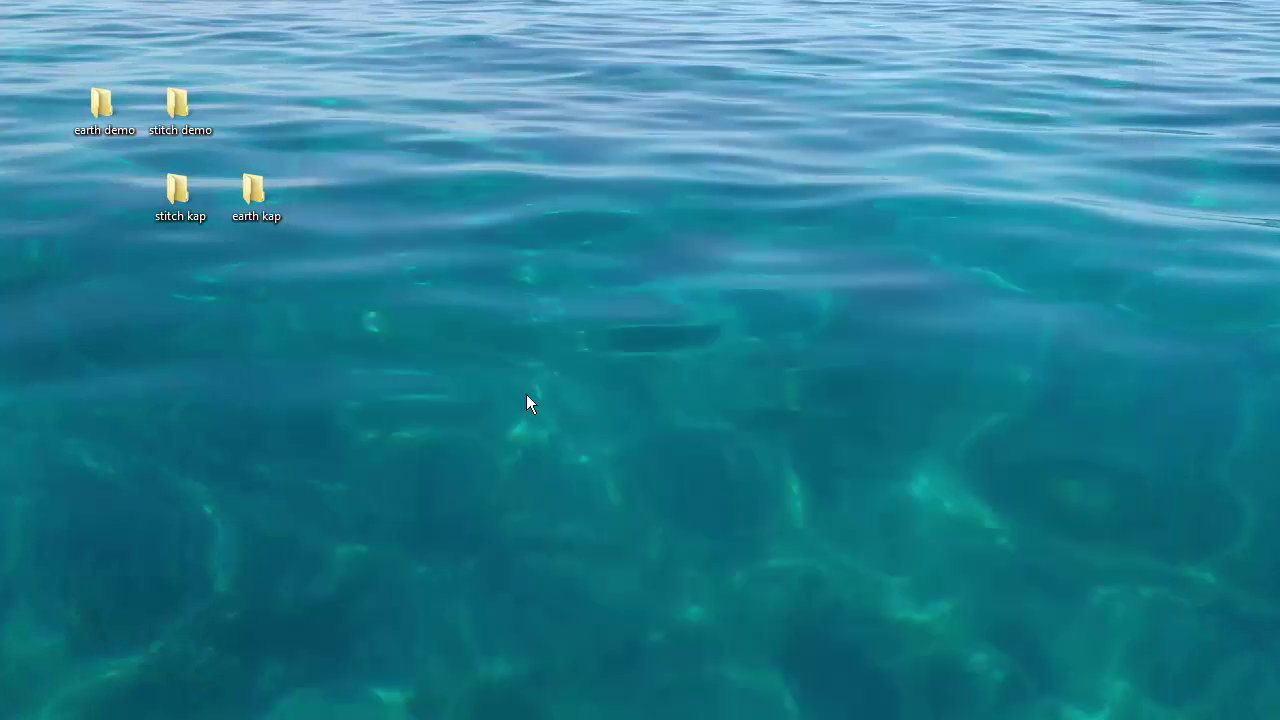
right_click(388, 314)
mouse_move(440, 568)
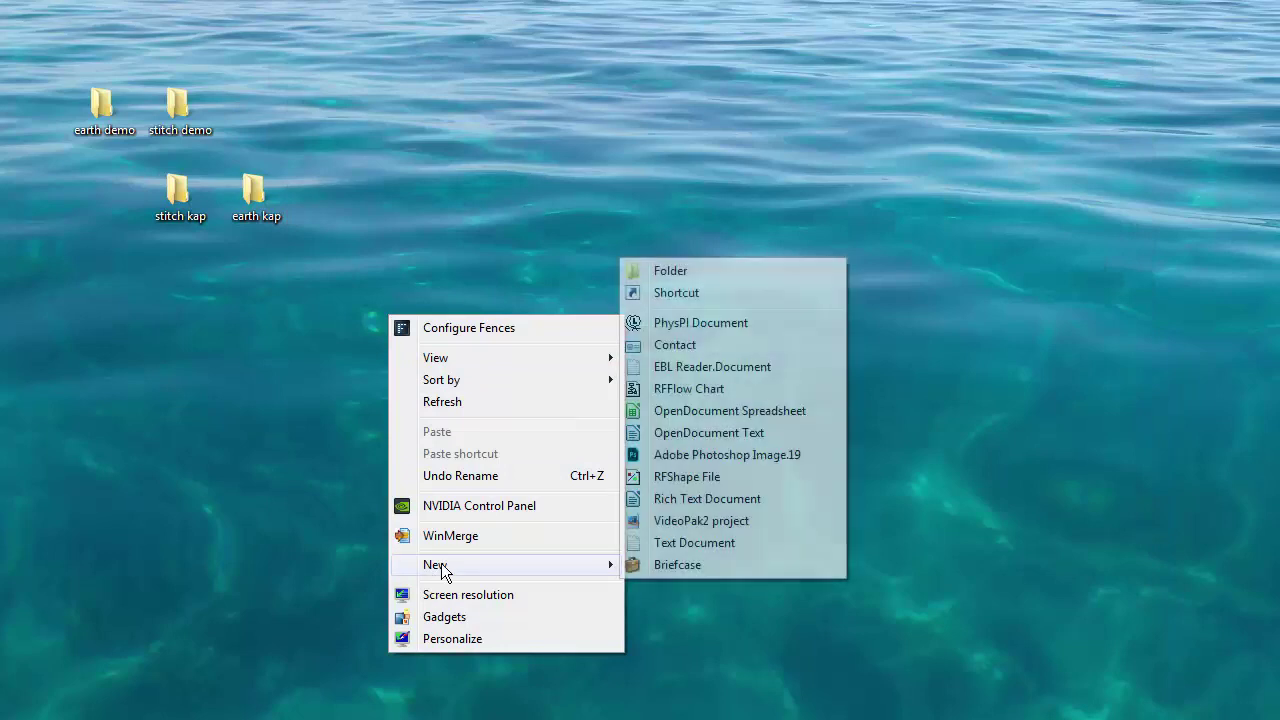
click(697, 270)
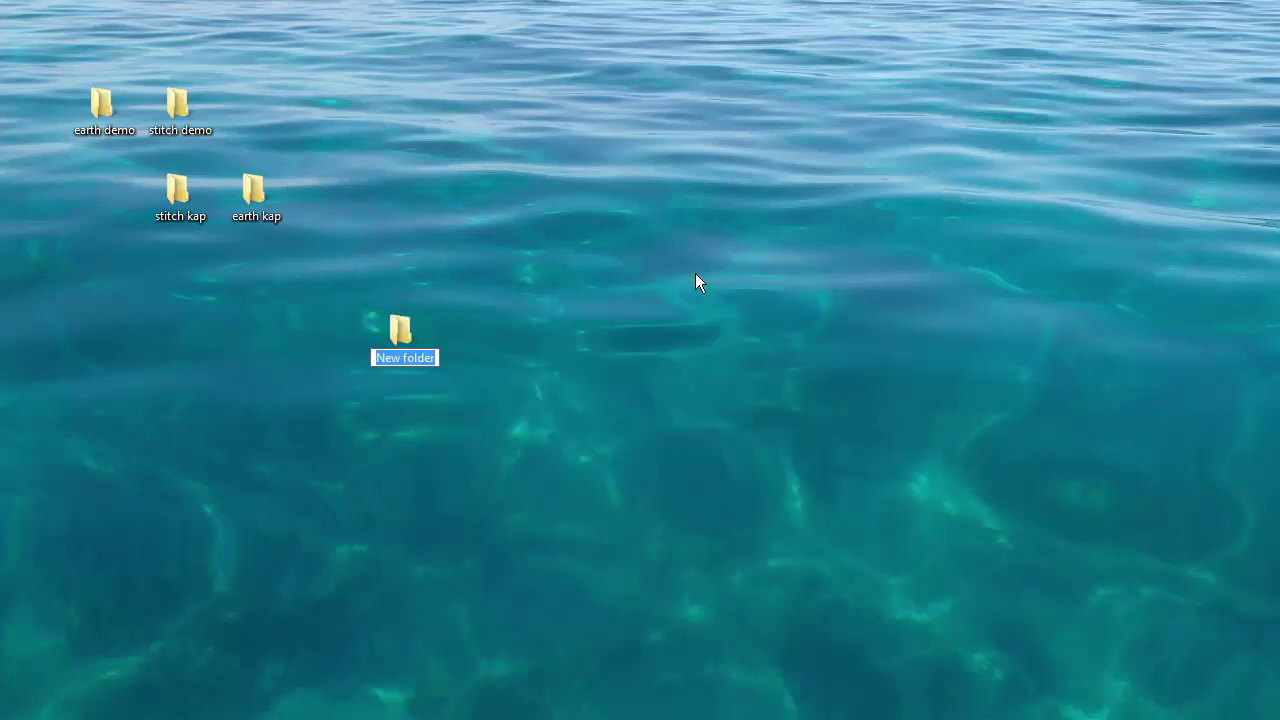
text(temp kaps)
key(Return)
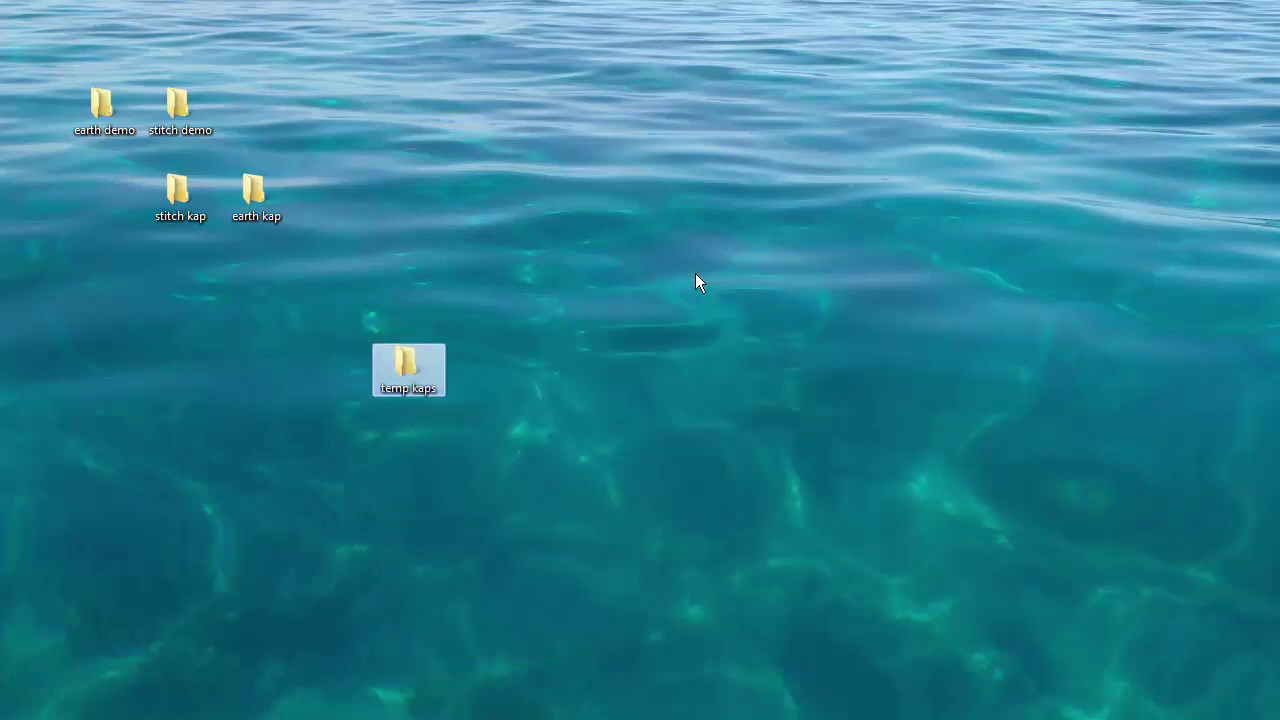
key(Return)
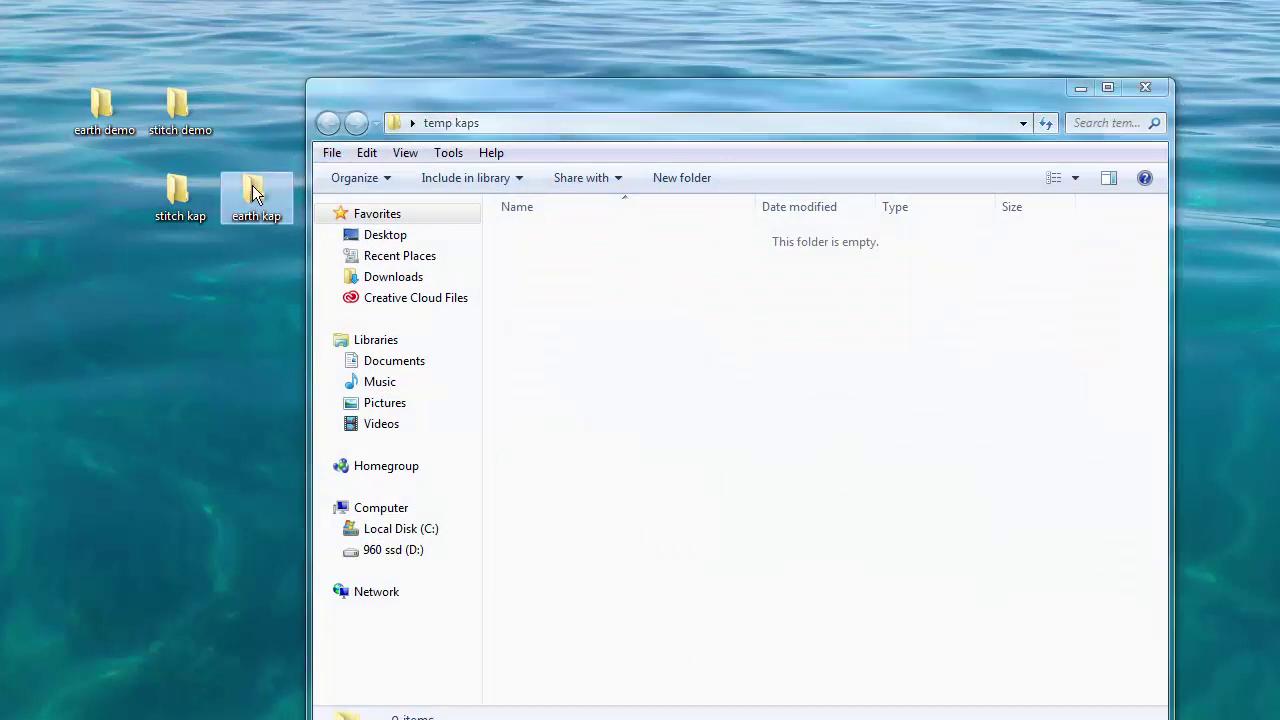
- Copy EARTH KAP DEMO.KAP from the earth kap folder into temp kaps
double_click(254, 193)
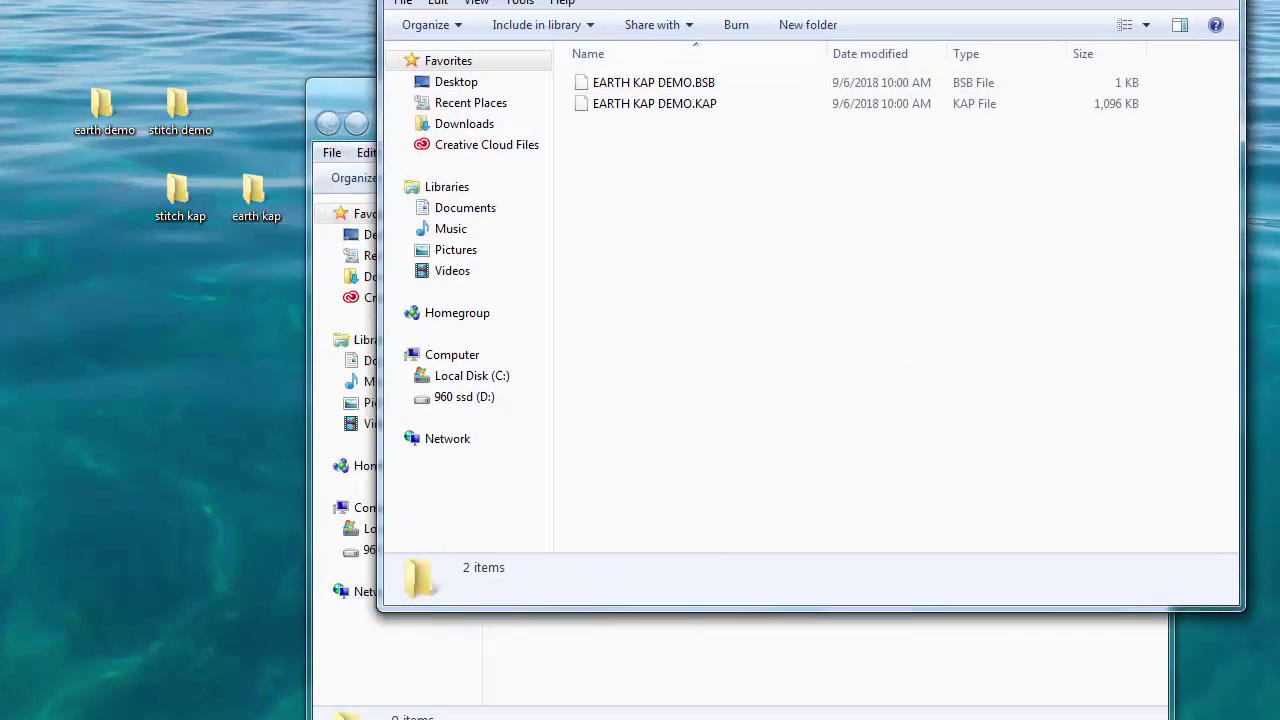
drag(936, 109, 551, 406)
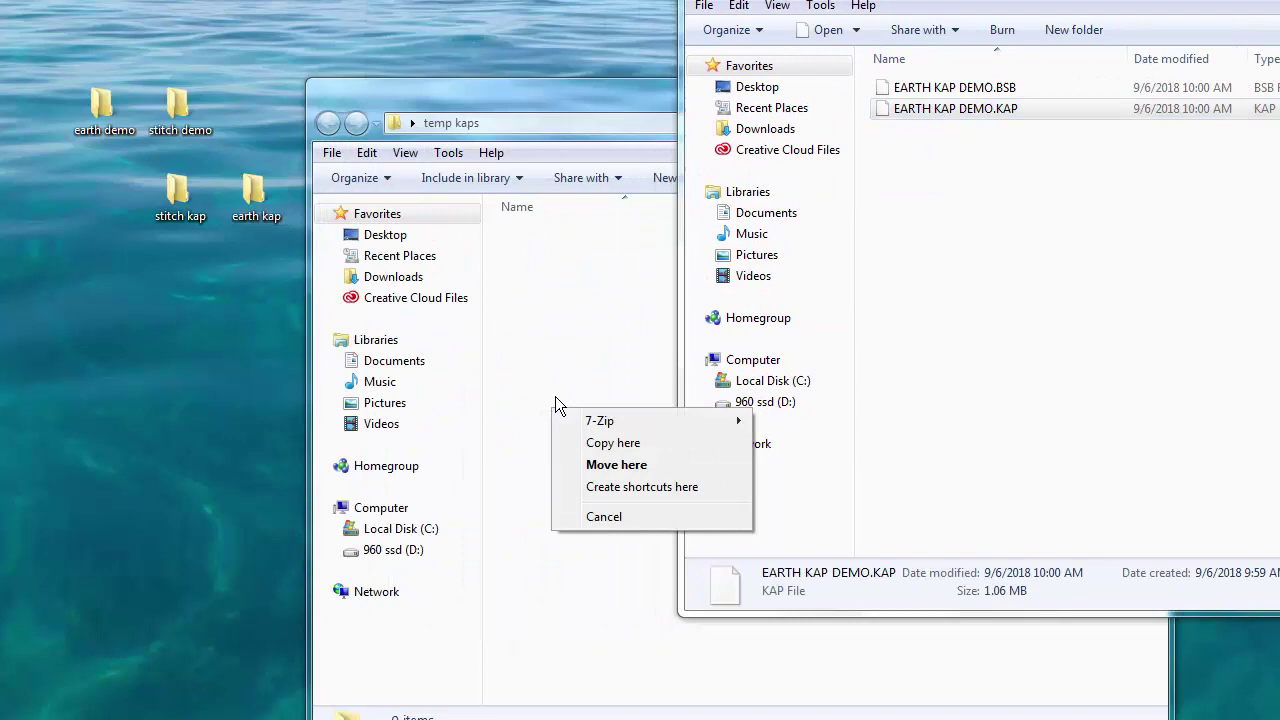
click(605, 443)
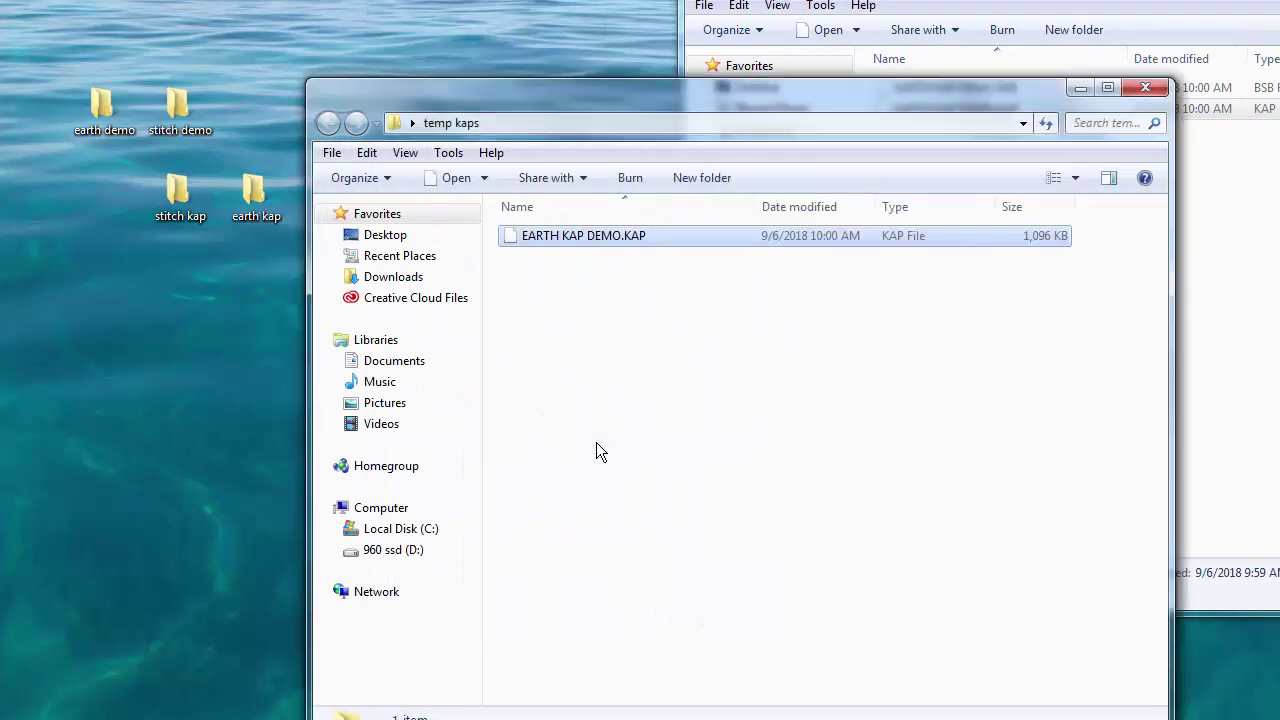
- Move STITCH KAP DEMO.KAP from the stitch kap folder into temp kaps
click(195, 217)
double_click(195, 217)
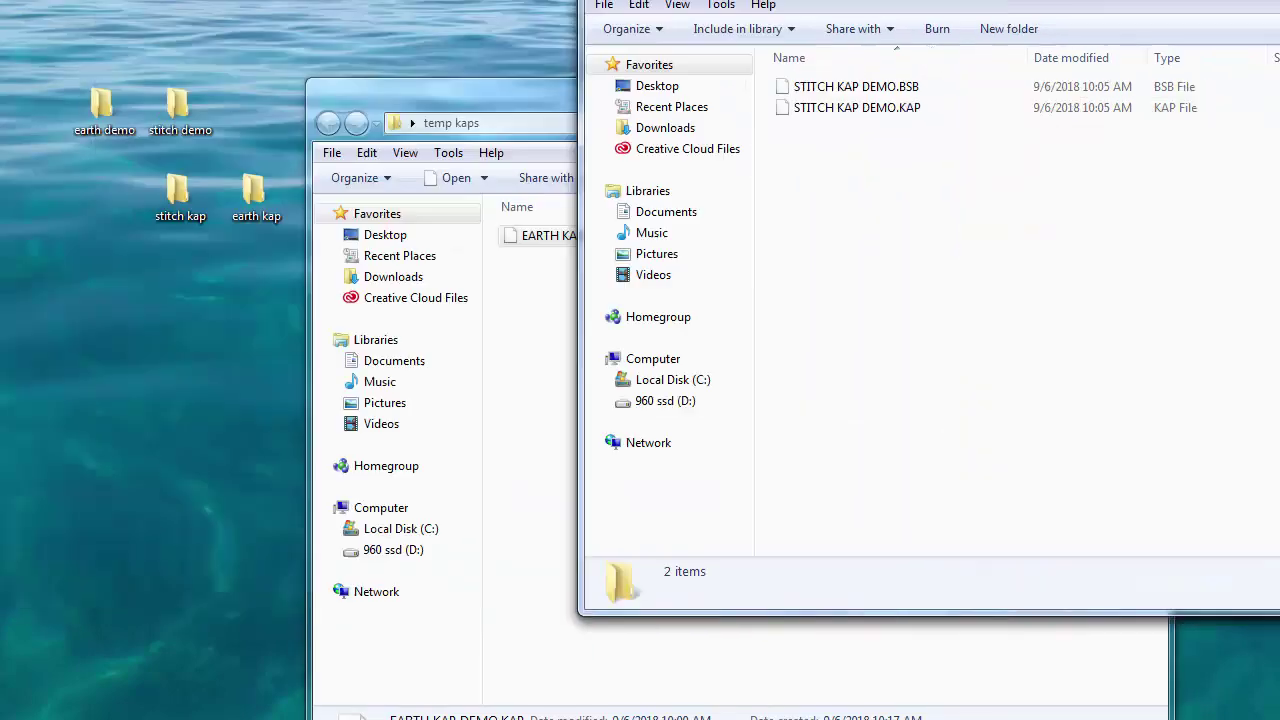
drag(880, 0, 1128, 4)
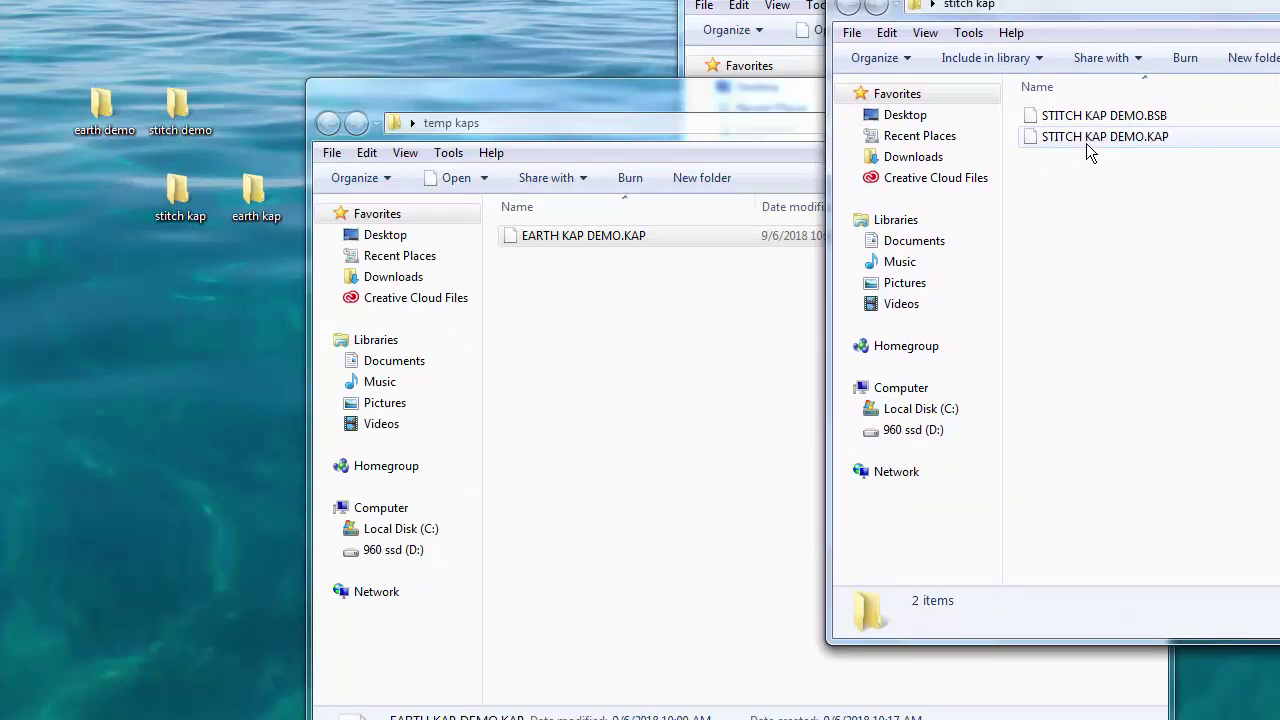
drag(1086, 143, 628, 410)
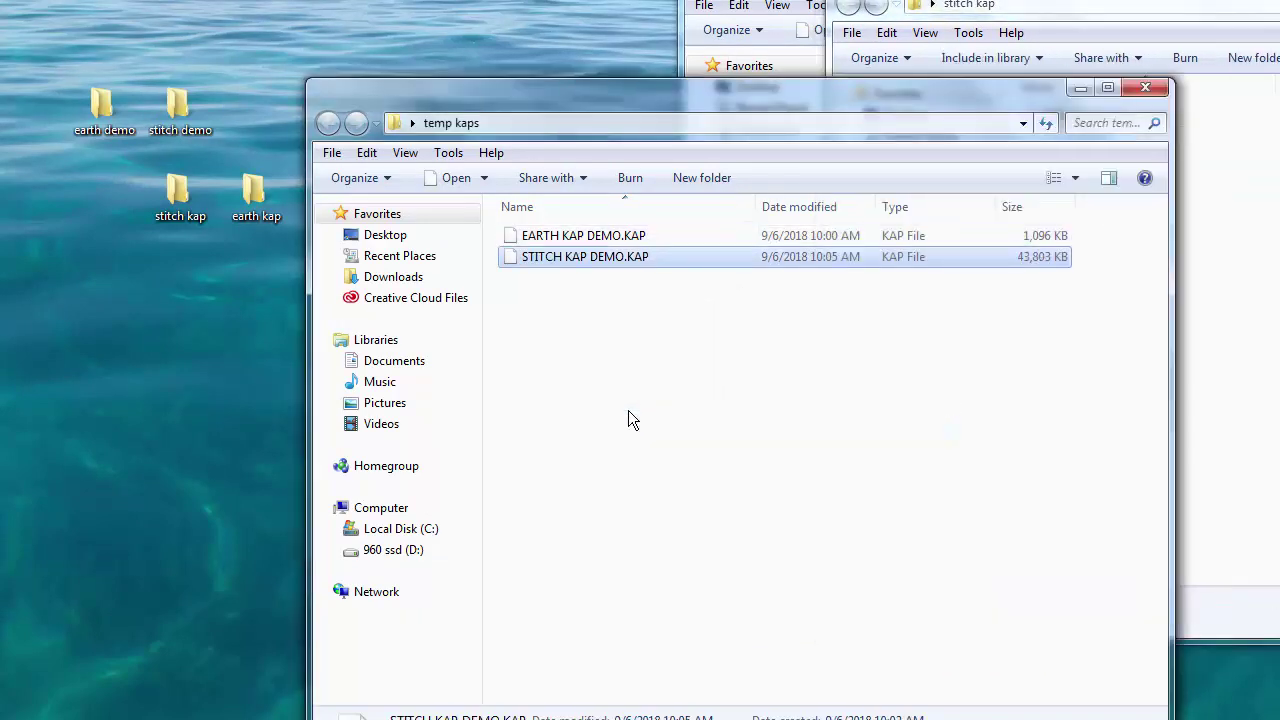
drag(908, 5, 372, 33)
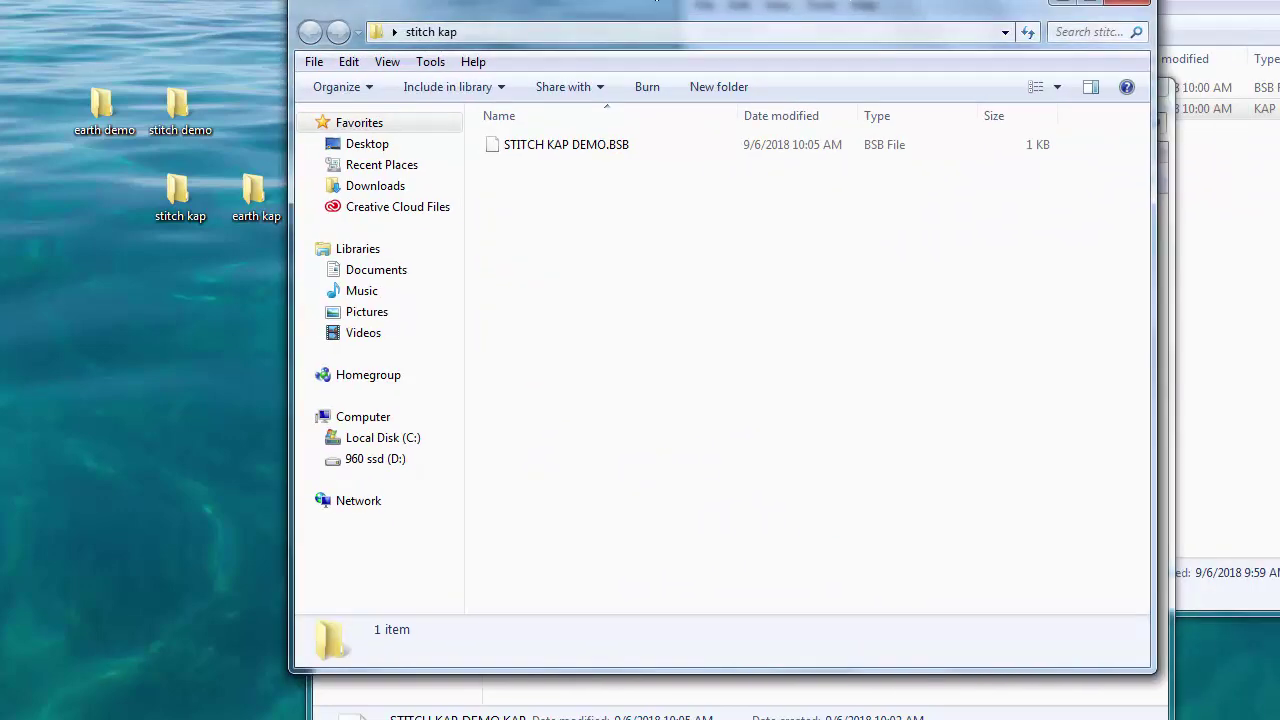
key(alt+Tab)
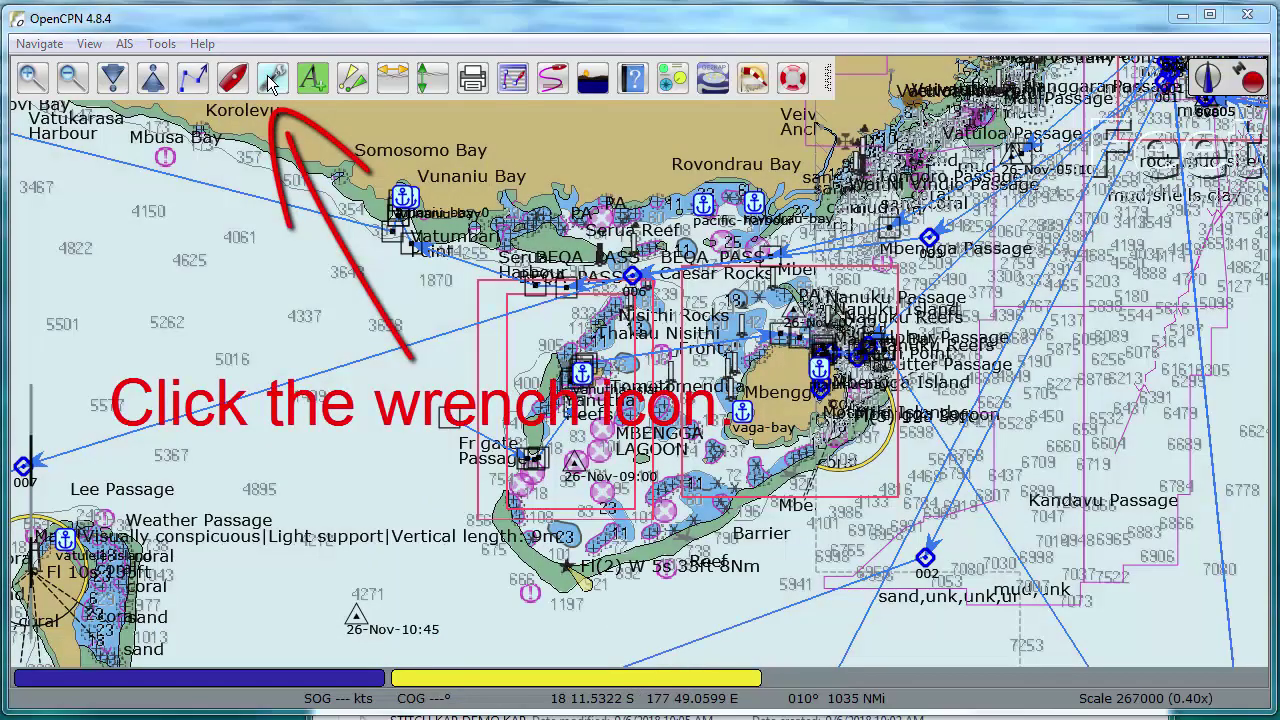
- Add the desktop temp kaps folder under Chart Files and apply with Force Full Database Rebuild ticked
click(272, 80)
click(403, 50)
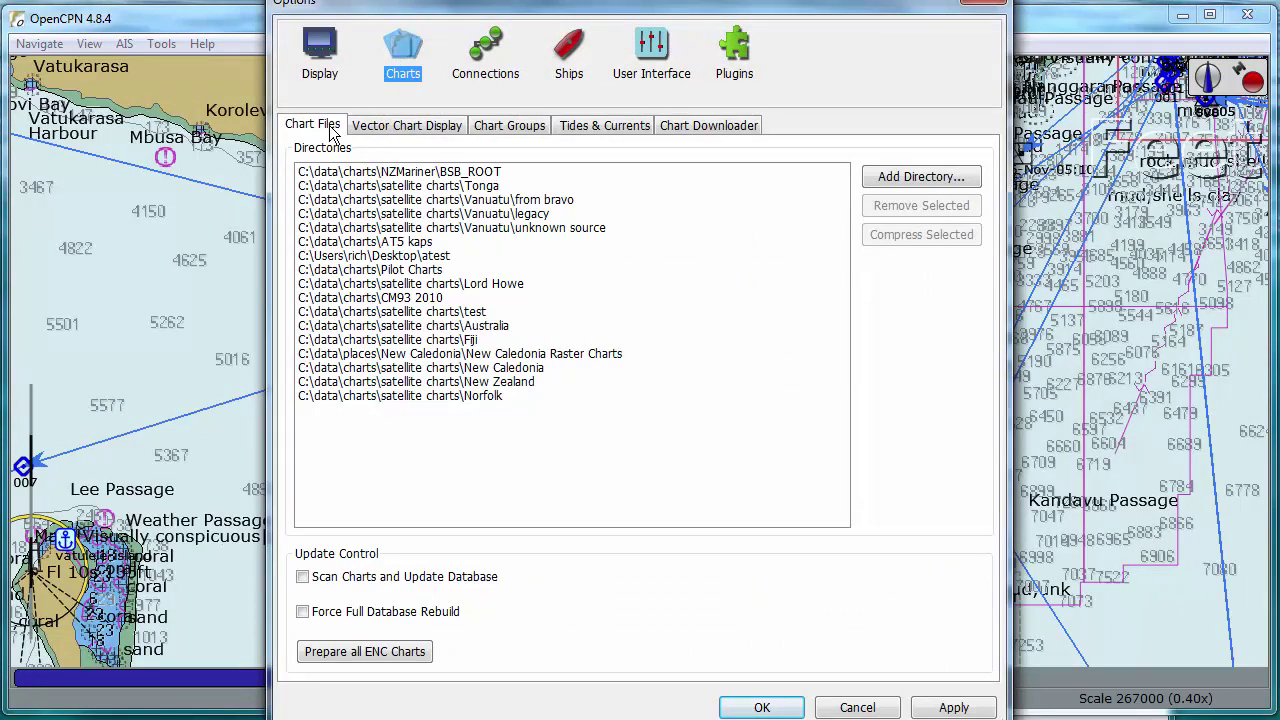
click(888, 178)
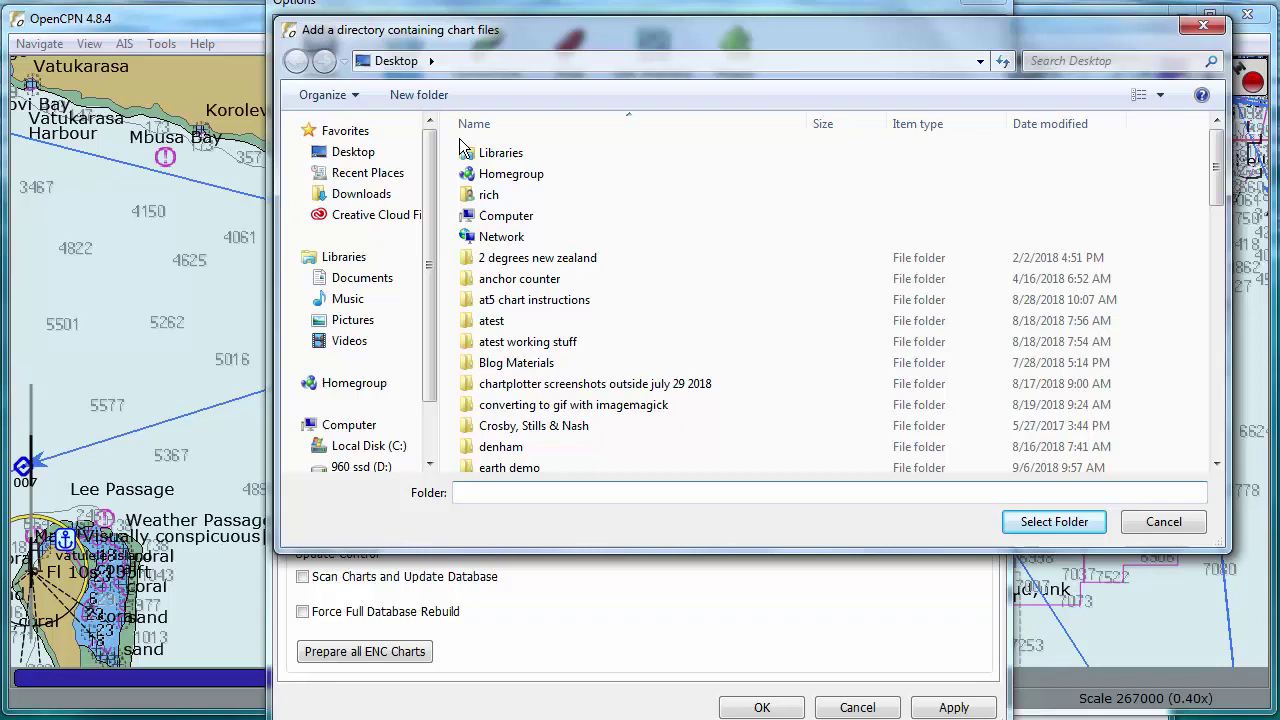
click(531, 257)
scroll(530, 258, down, 10)
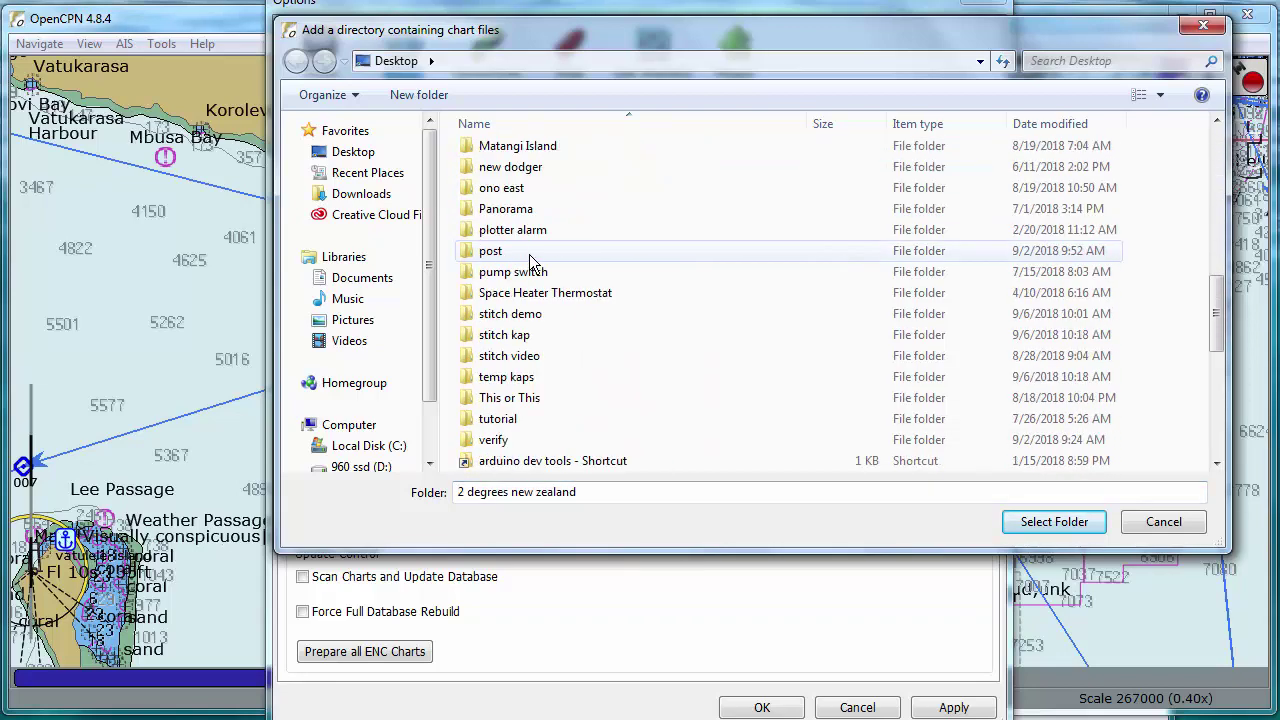
click(518, 380)
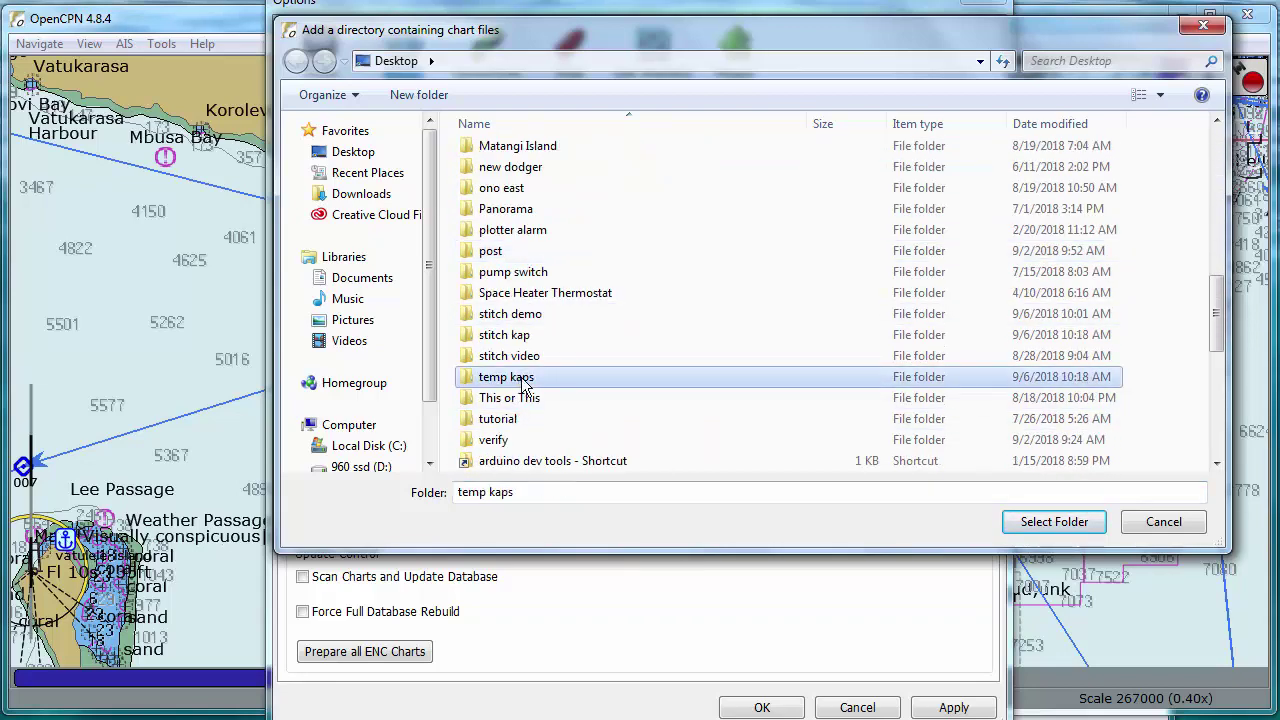
click(1054, 522)
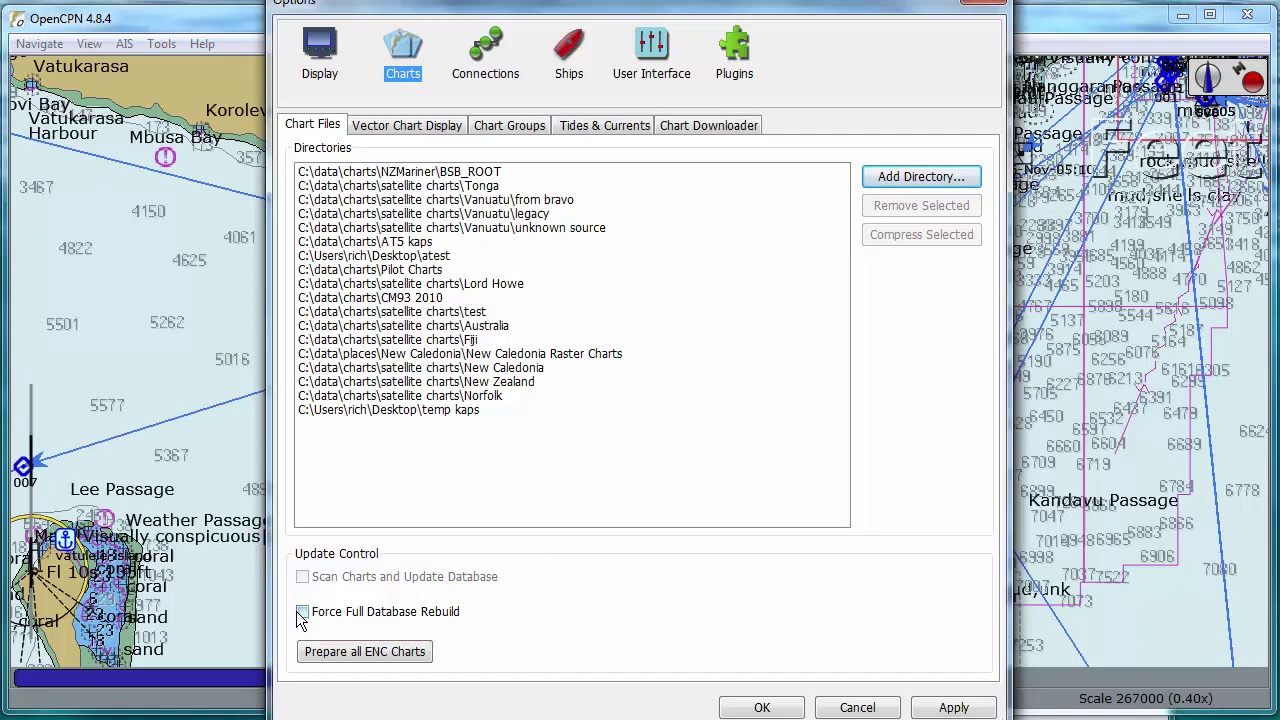
click(300, 611)
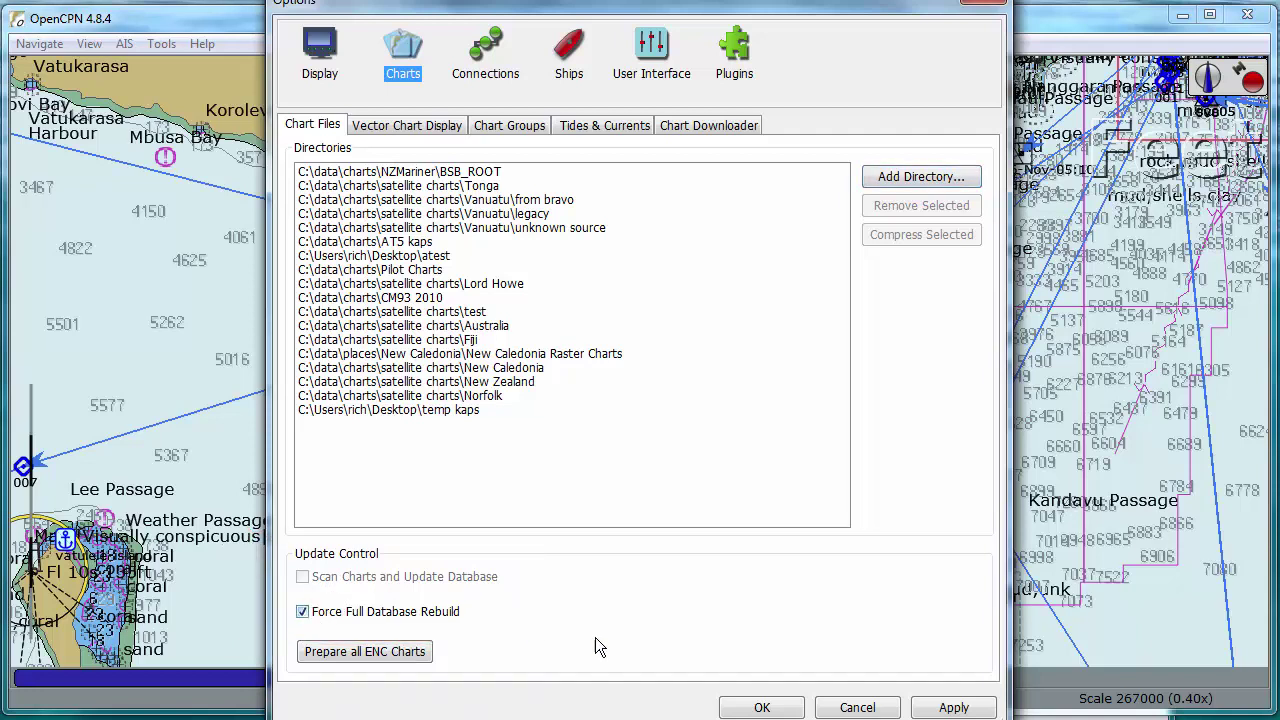
click(761, 708)
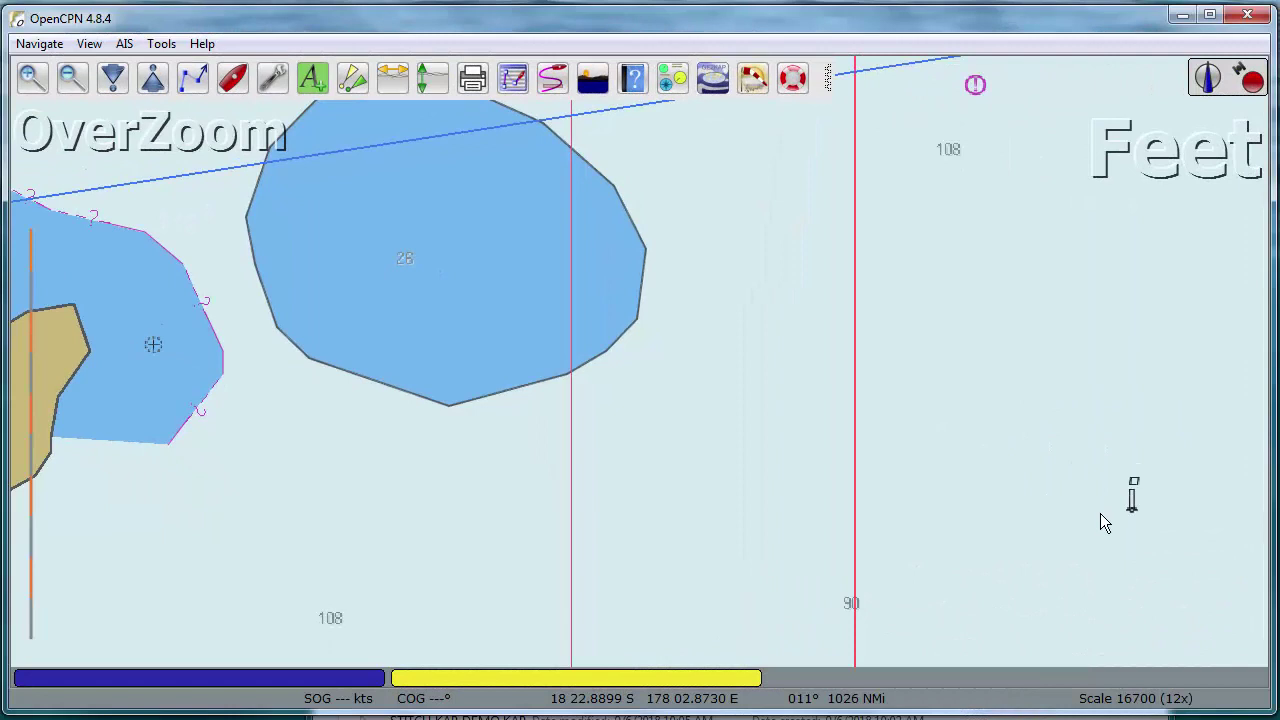
- Create a new chart group named 'kap demo'
click(270, 82)
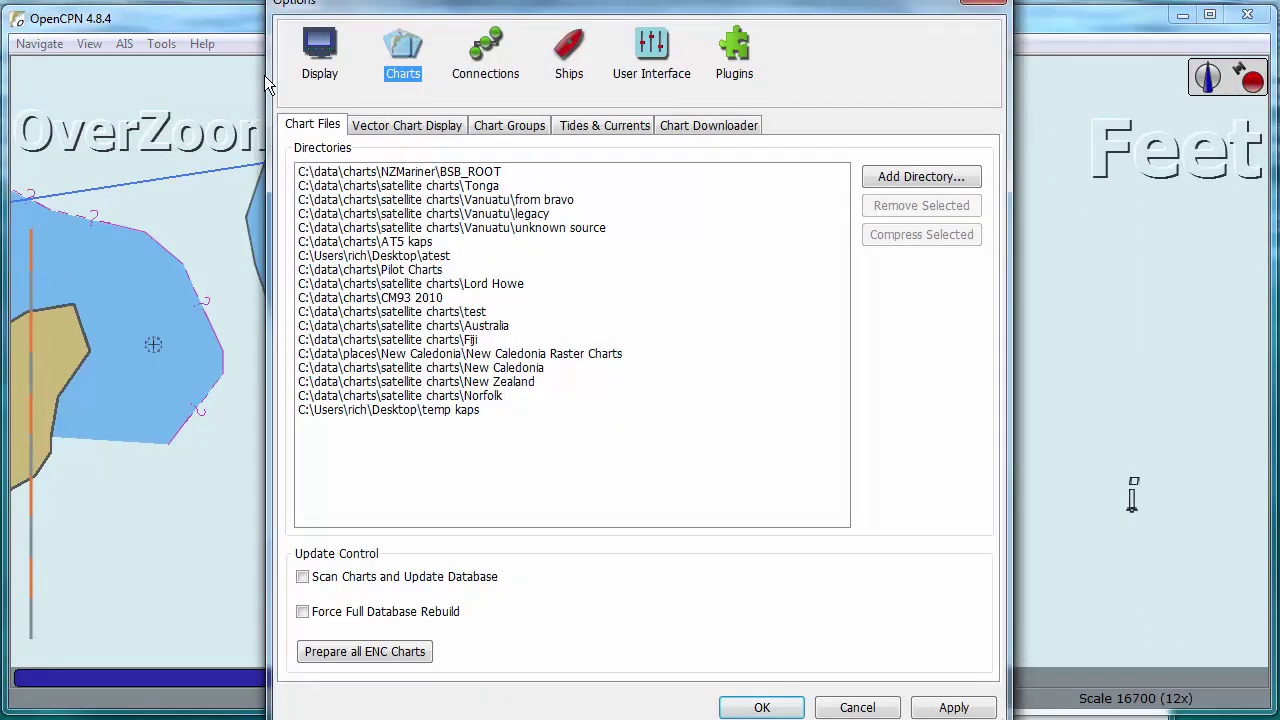
click(488, 125)
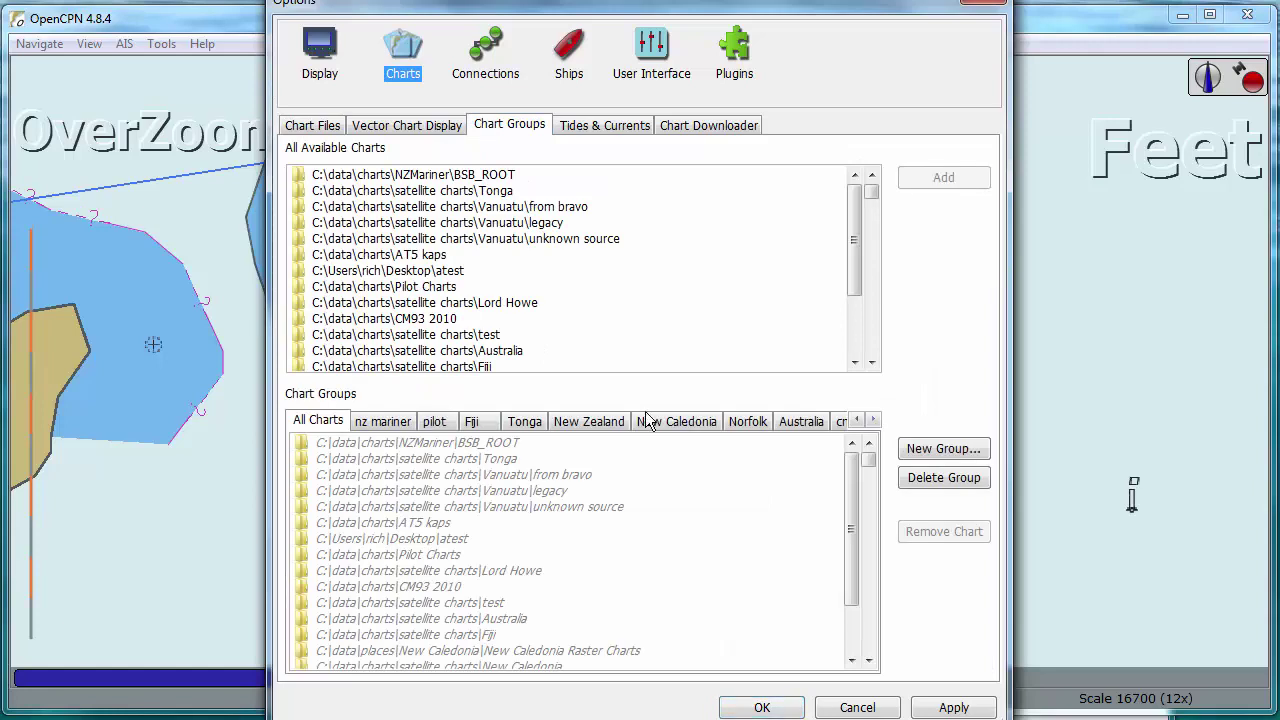
click(950, 450)
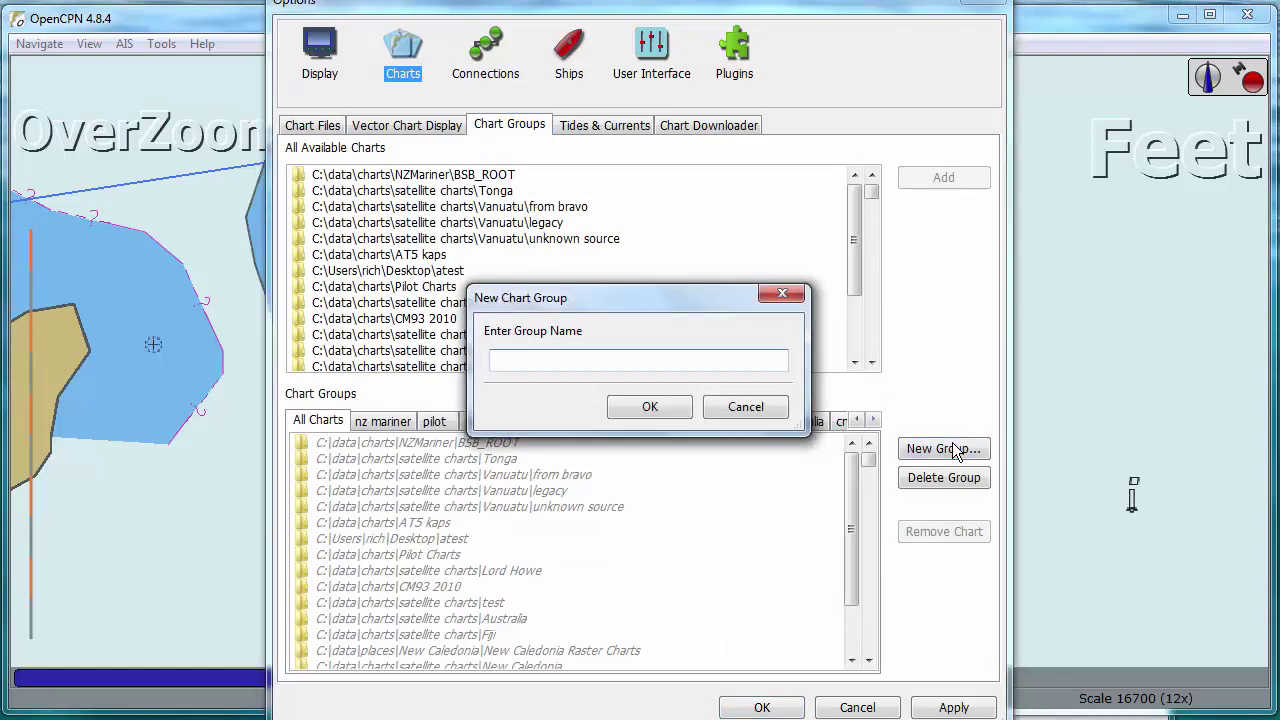
text(kap demo)
key(Return)
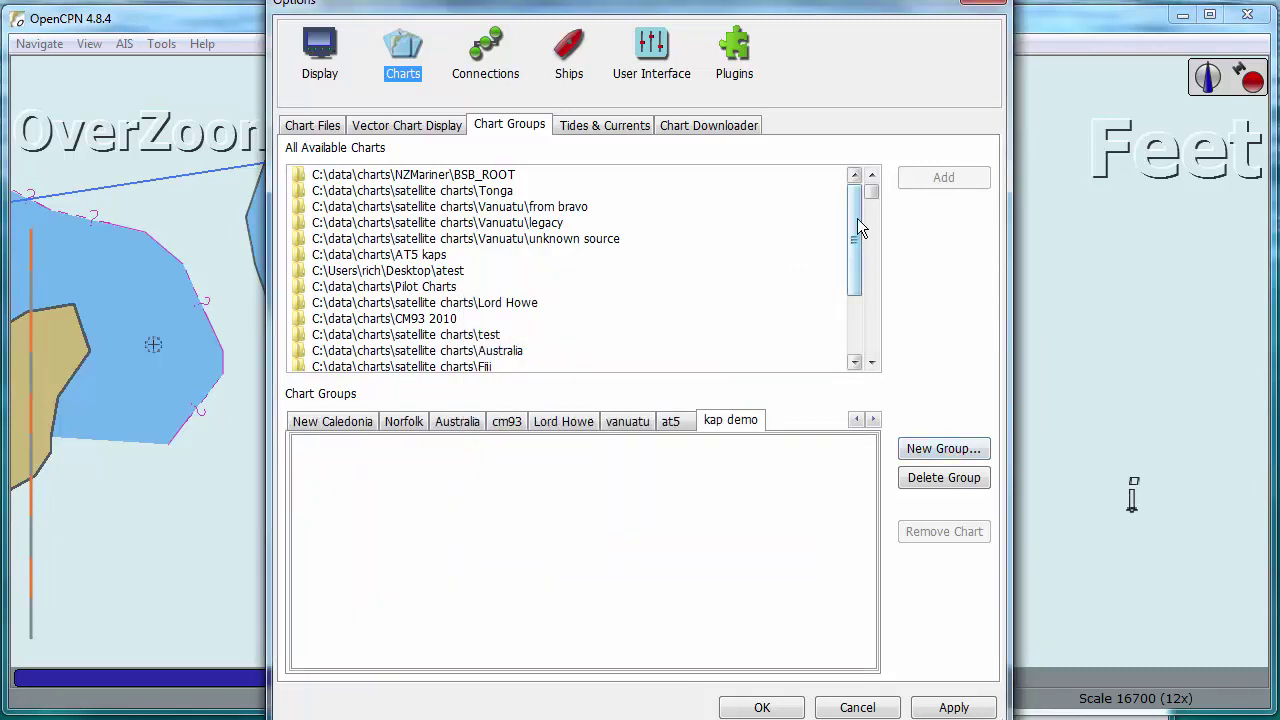
- Add the CM93 2010 and temp kaps directories to the kap demo group and save
mouse_move(857, 218)
mouse_down()
mouse_move(857, 229)
mouse_move(855, 200)
mouse_up()
click(412, 320)
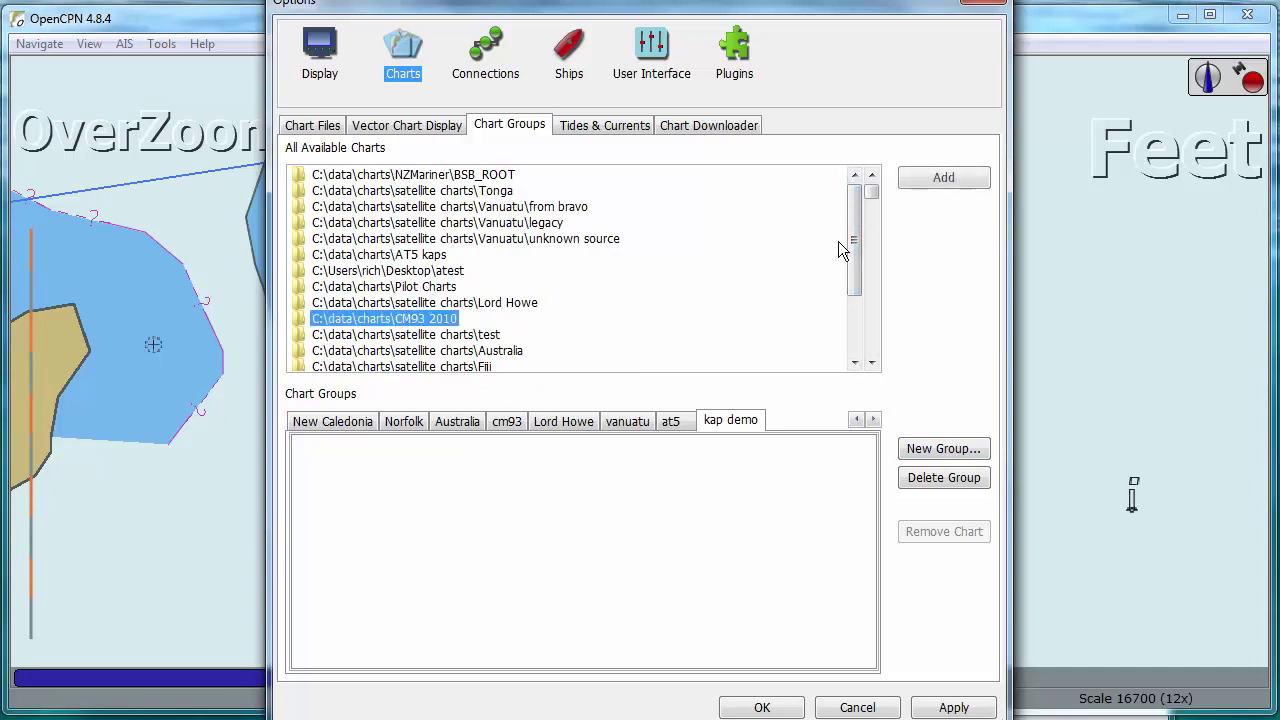
click(944, 178)
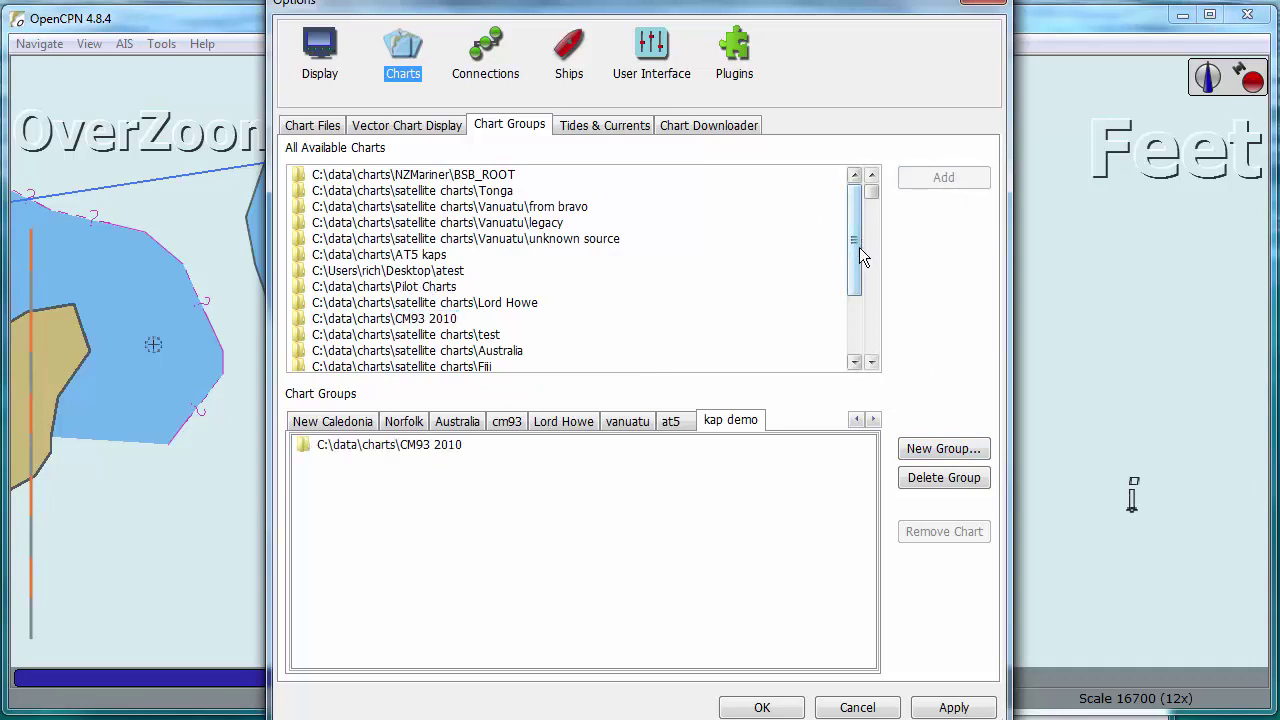
drag(857, 251, 578, 342)
click(492, 352)
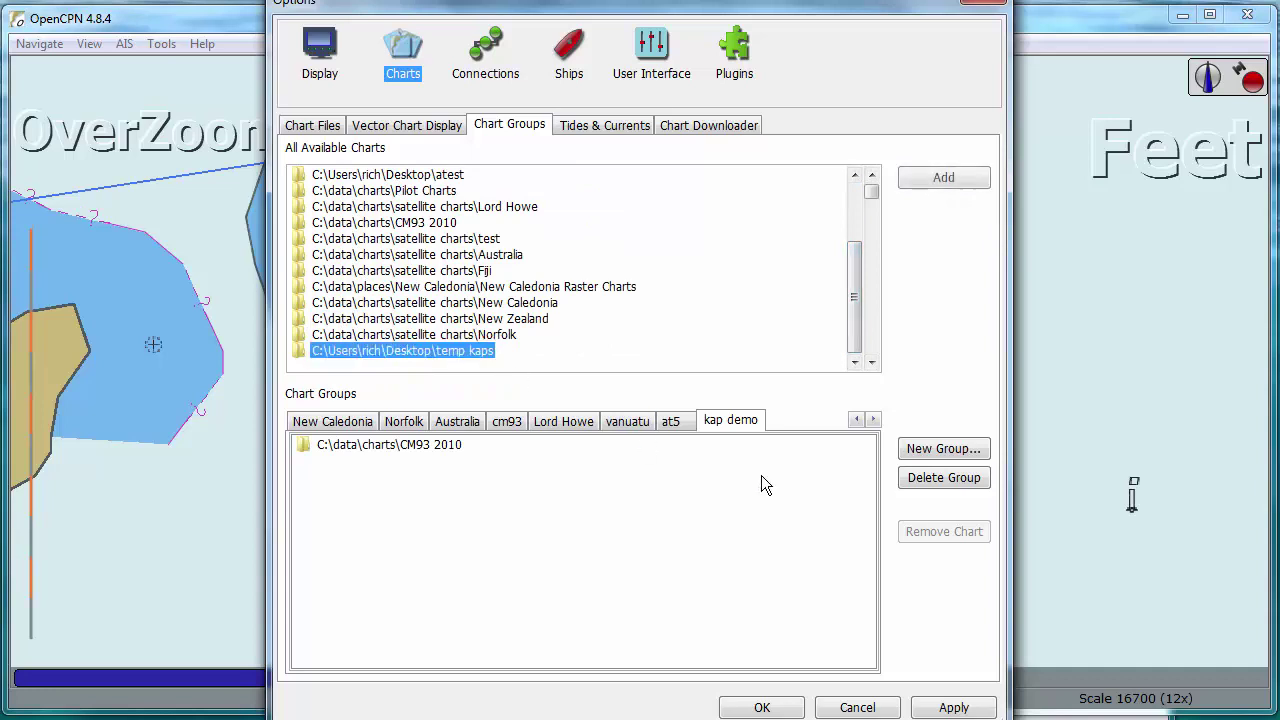
click(934, 181)
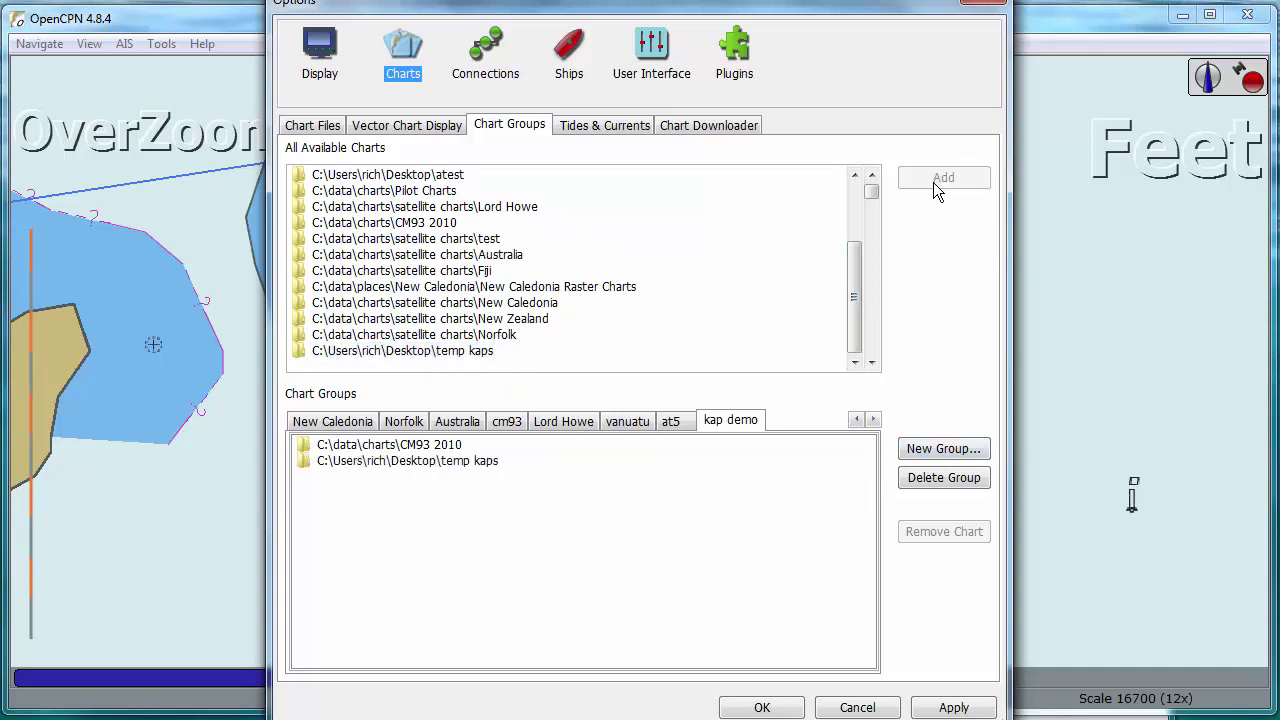
click(738, 708)
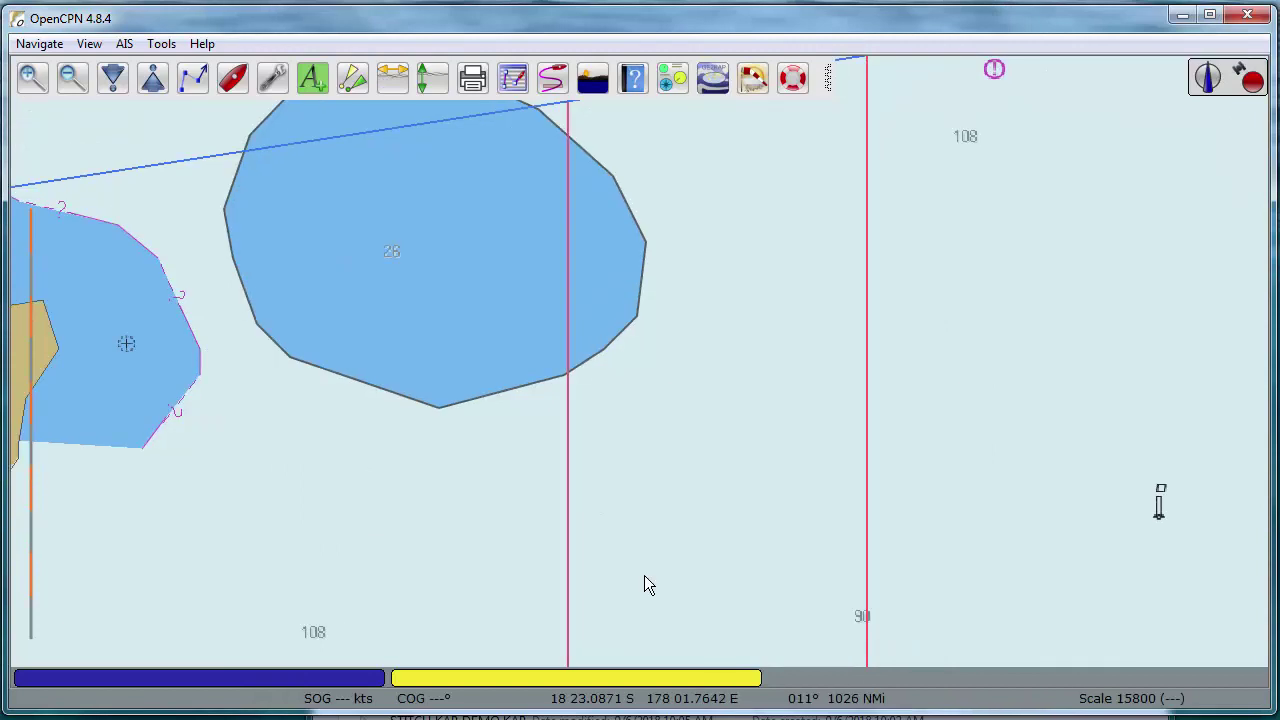
right_click(763, 331)
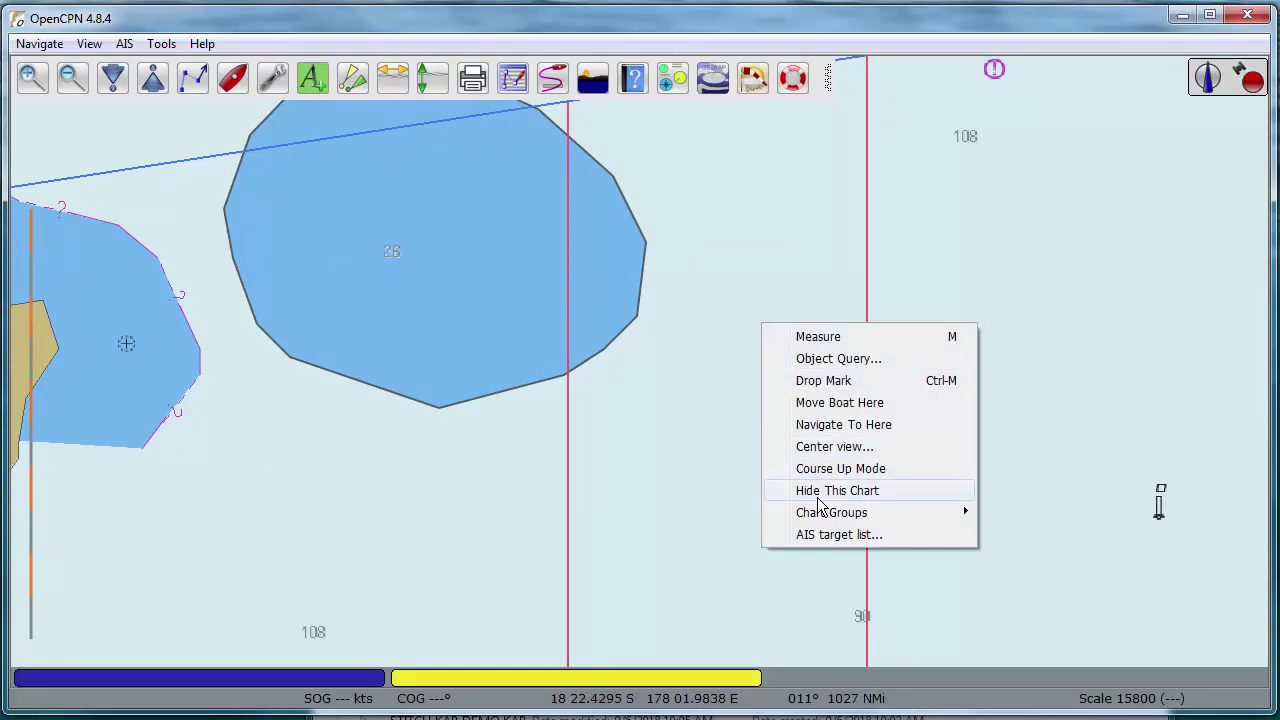
- Switch the display to the kap demo chart group, then zoom out and back in on Mbengga
mouse_move(822, 514)
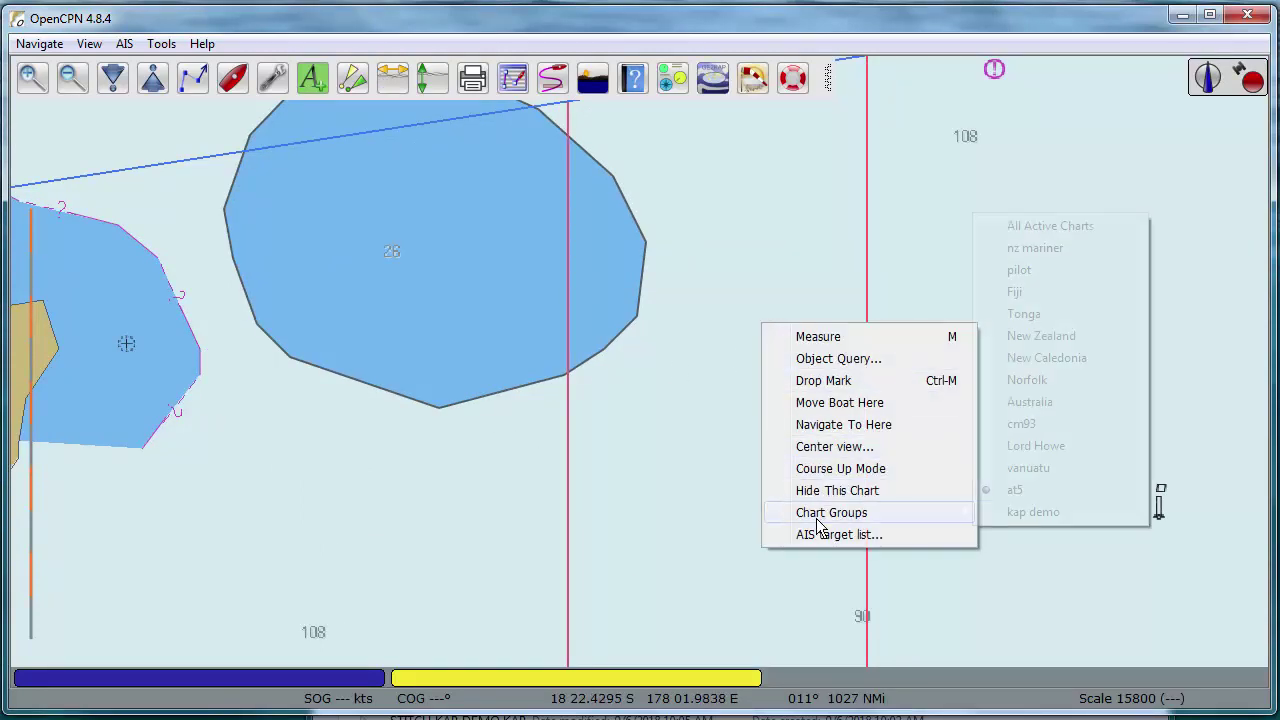
click(1025, 512)
scroll(761, 495, down, 3)
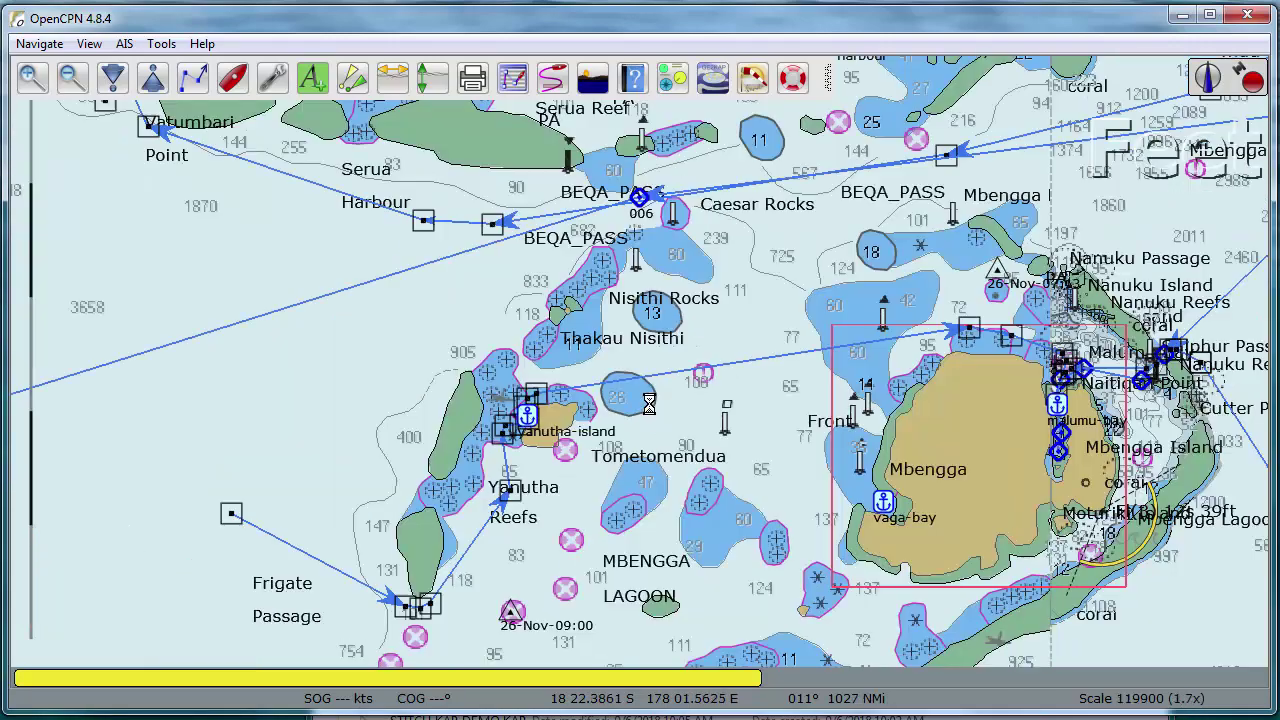
scroll(760, 444, down, 1)
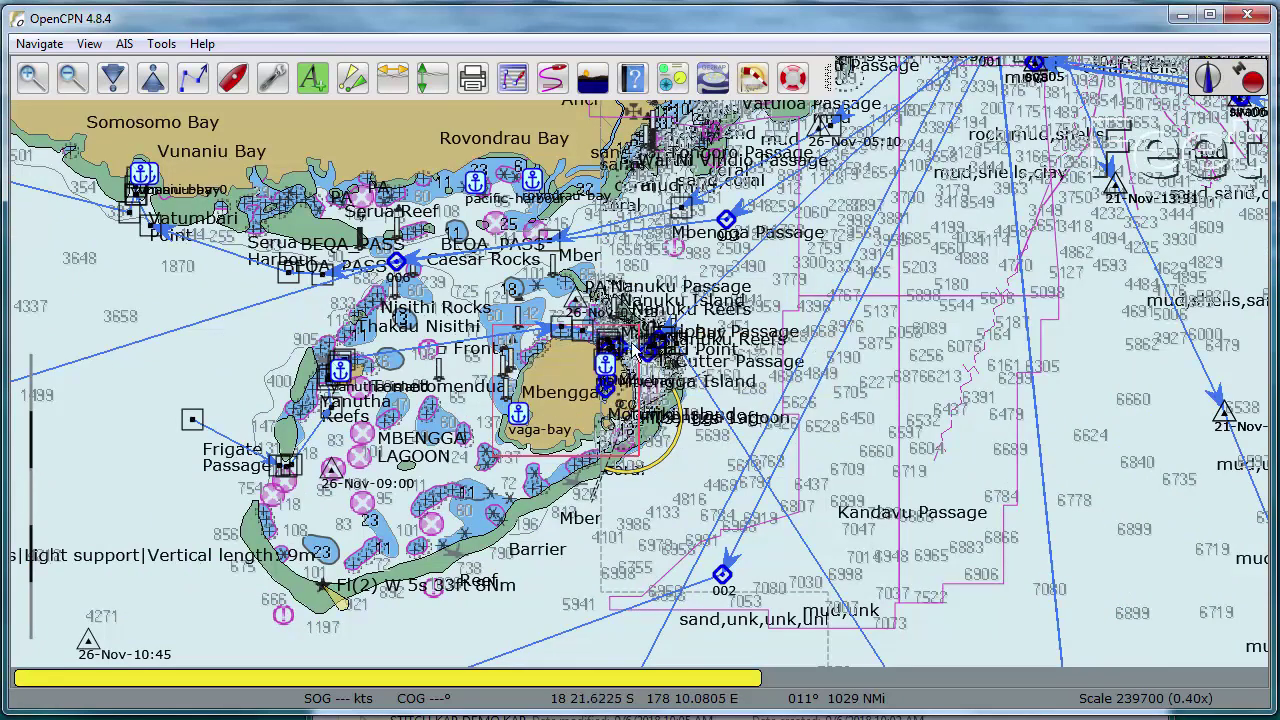
scroll(552, 423, up, 1)
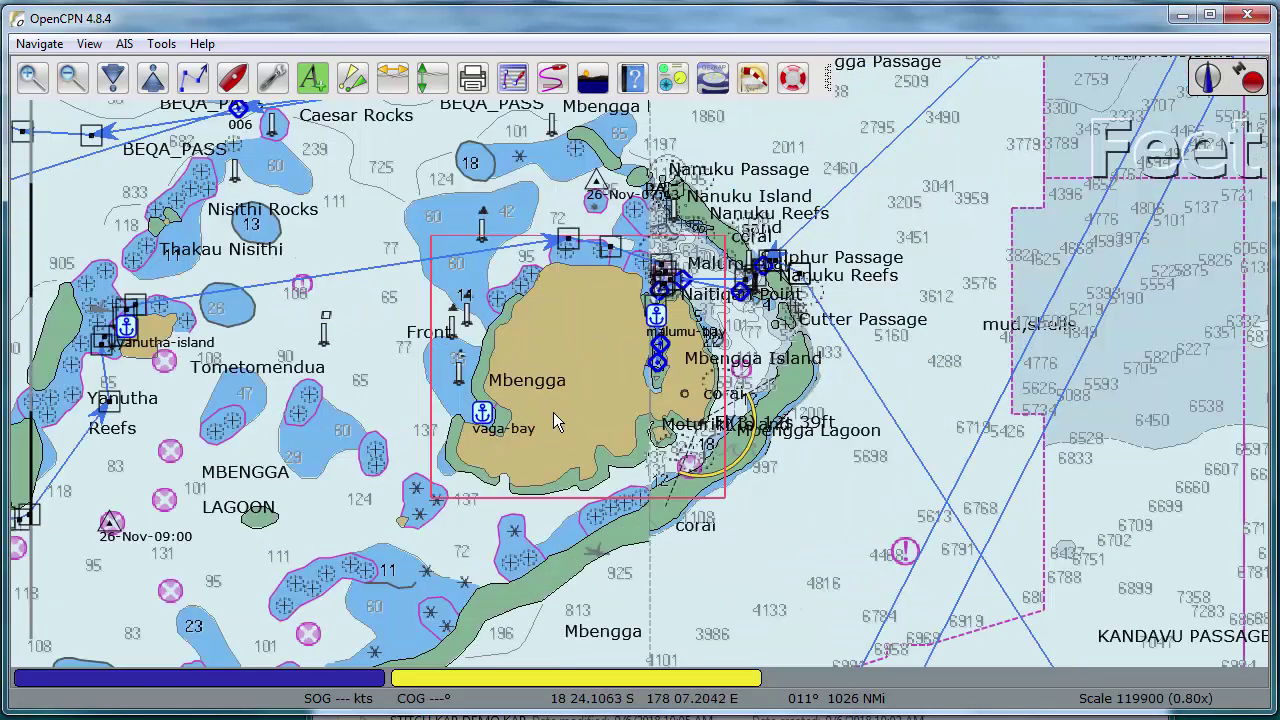
scroll(553, 412, up, 1)
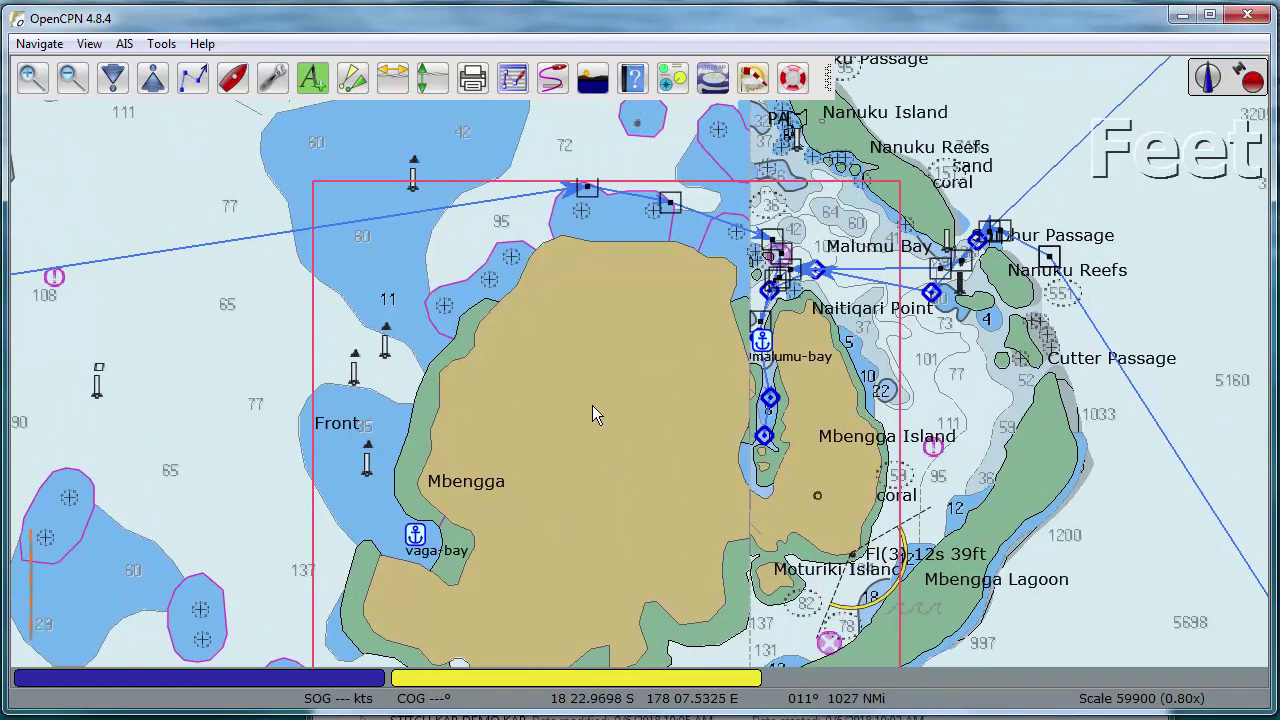
- Switch to the satellite KAP chart and pan along Mbengga's fringing reef at scale 2100
click(296, 680)
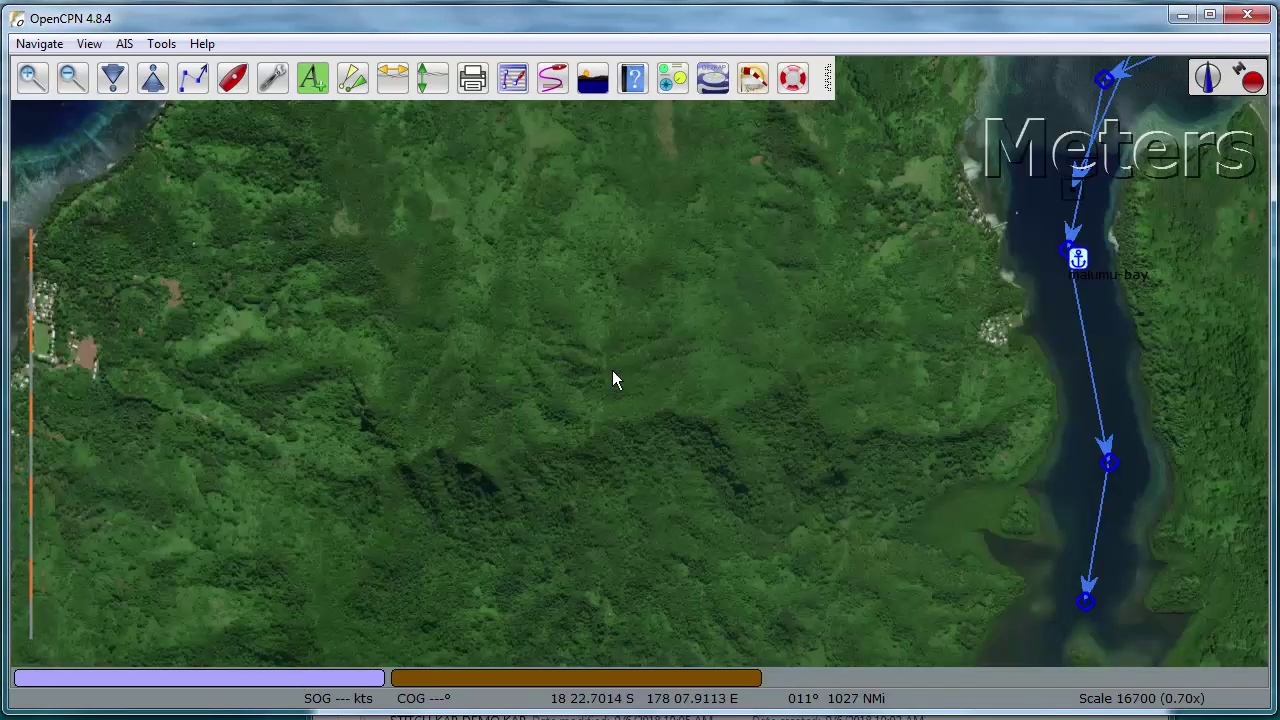
drag(612, 370, 970, 550)
scroll(471, 364, up, 1)
scroll(470, 363, up, 1)
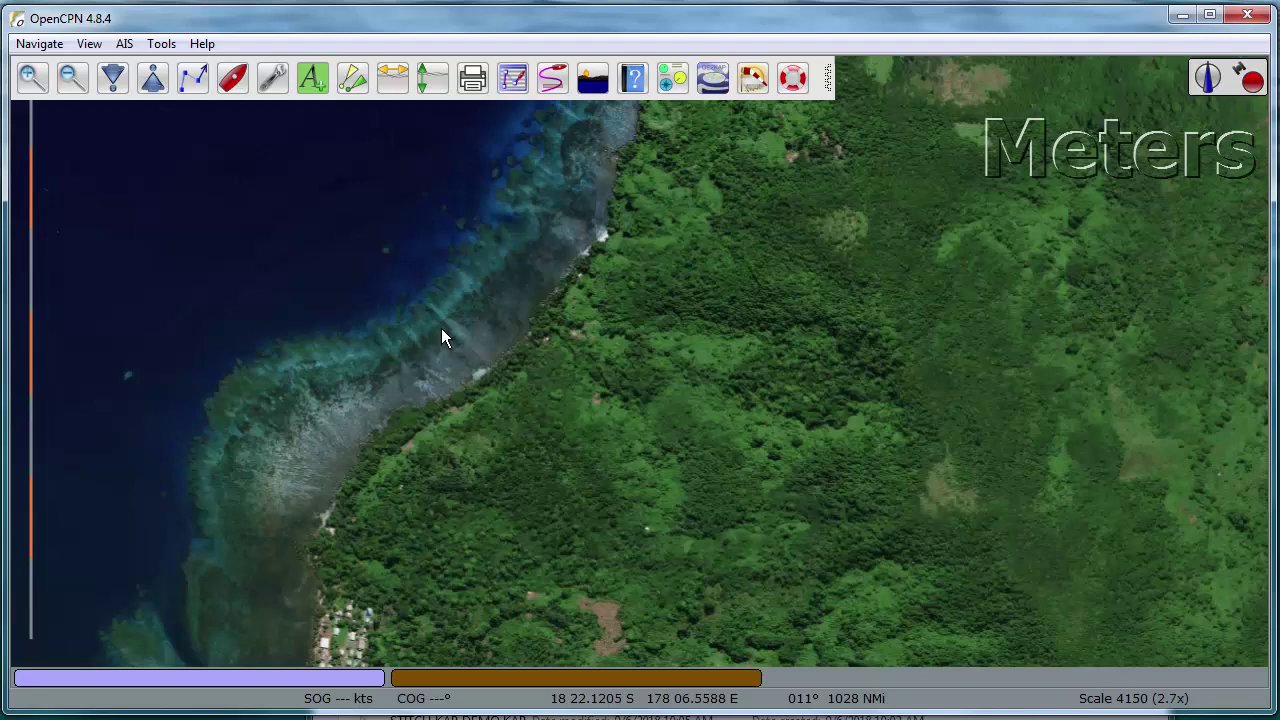
drag(369, 294, 537, 443)
drag(737, 343, 678, 462)
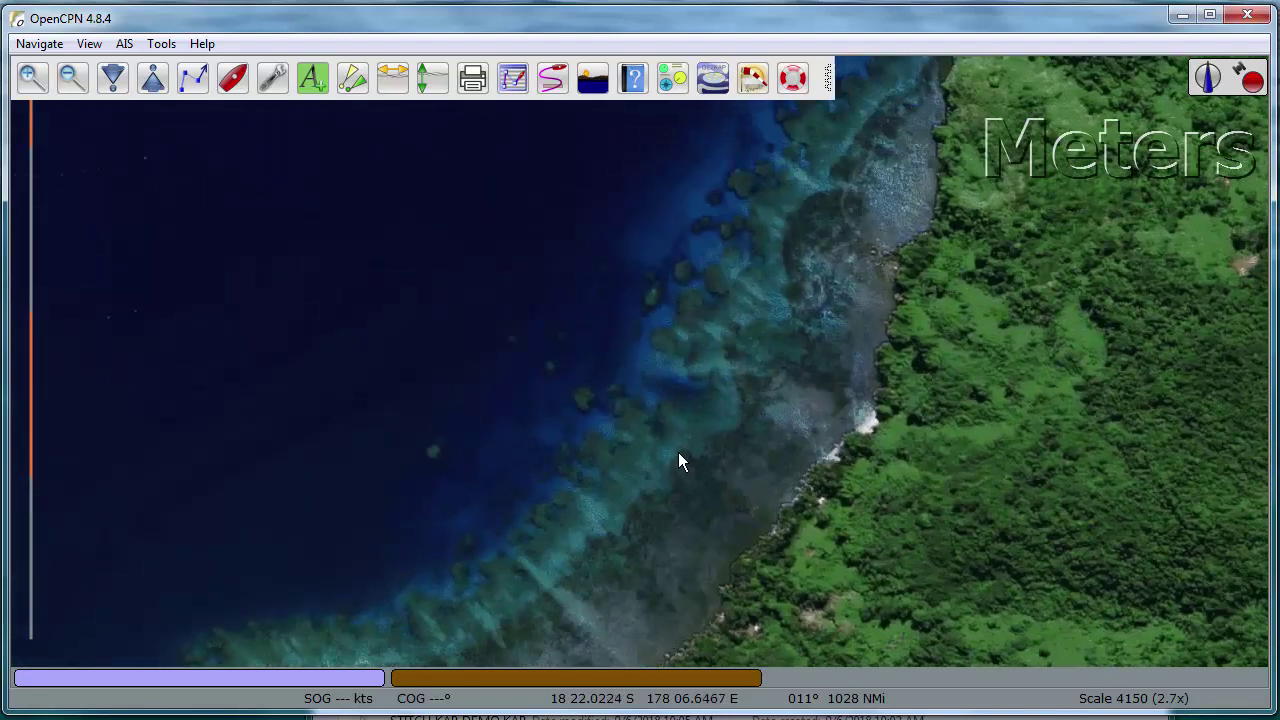
scroll(702, 380, up, 1)
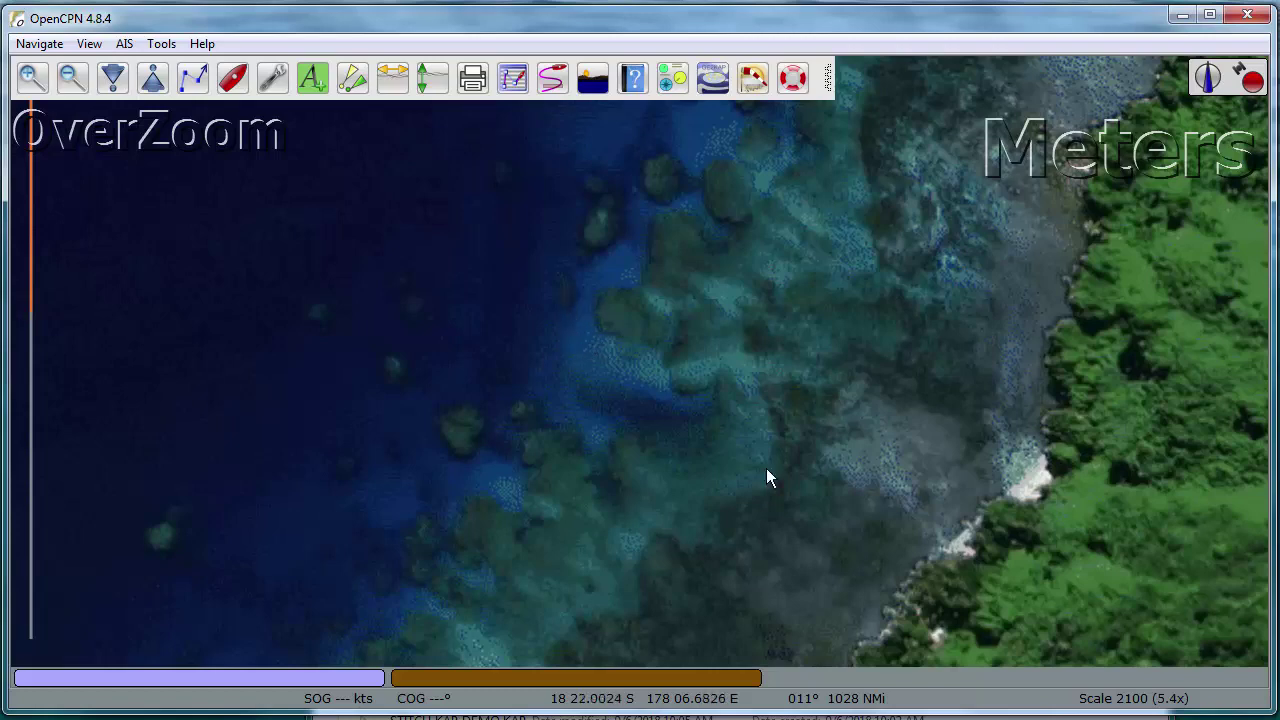
drag(894, 206, 686, 429)
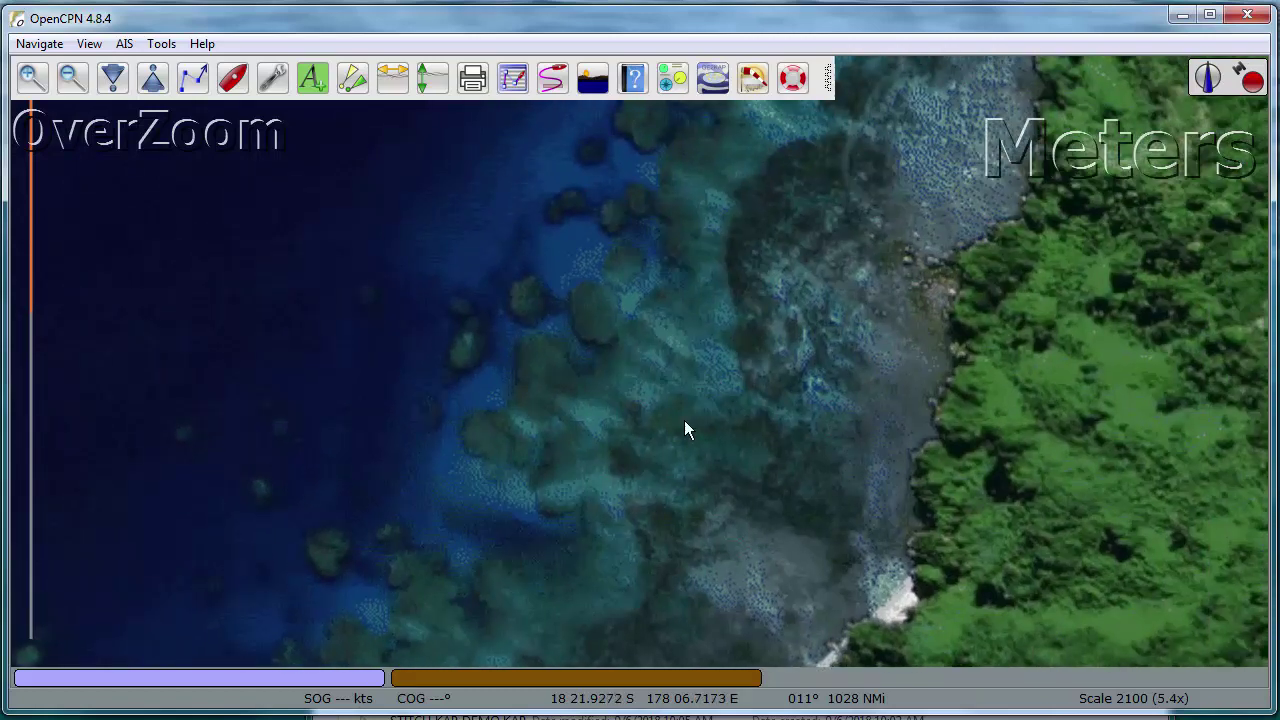
drag(758, 265, 720, 395)
drag(751, 350, 651, 480)
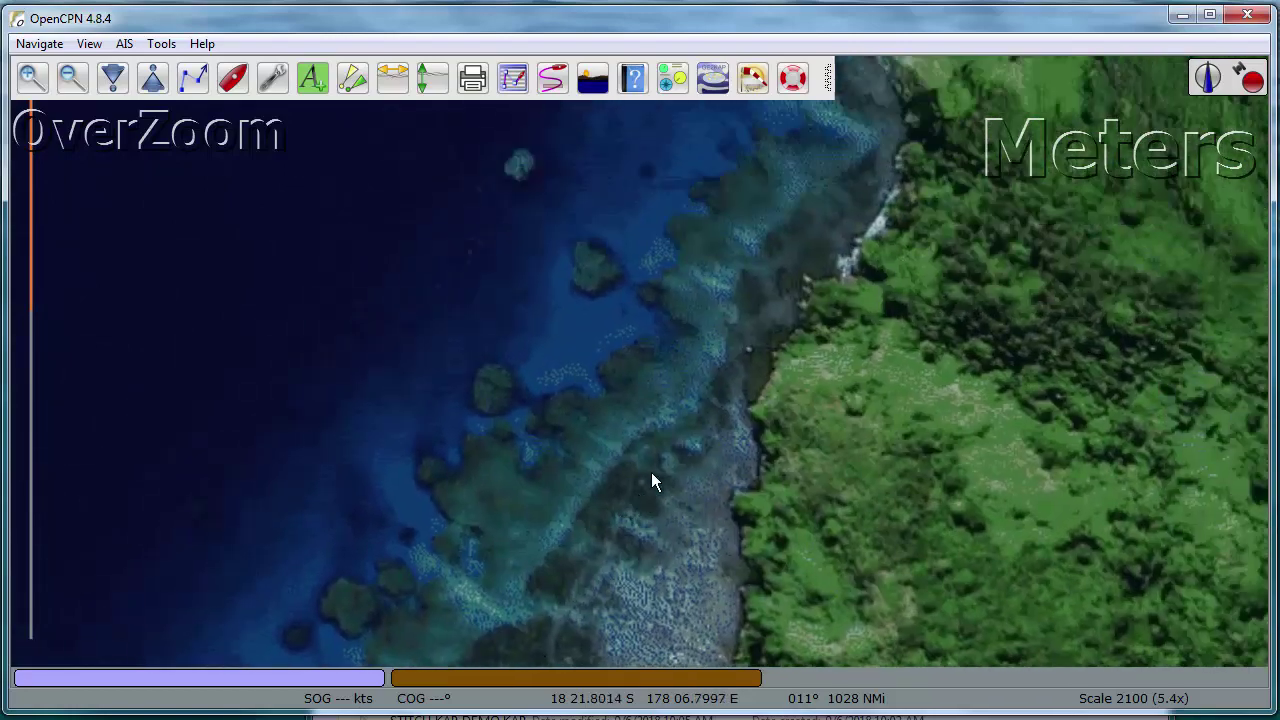
drag(792, 213, 719, 407)
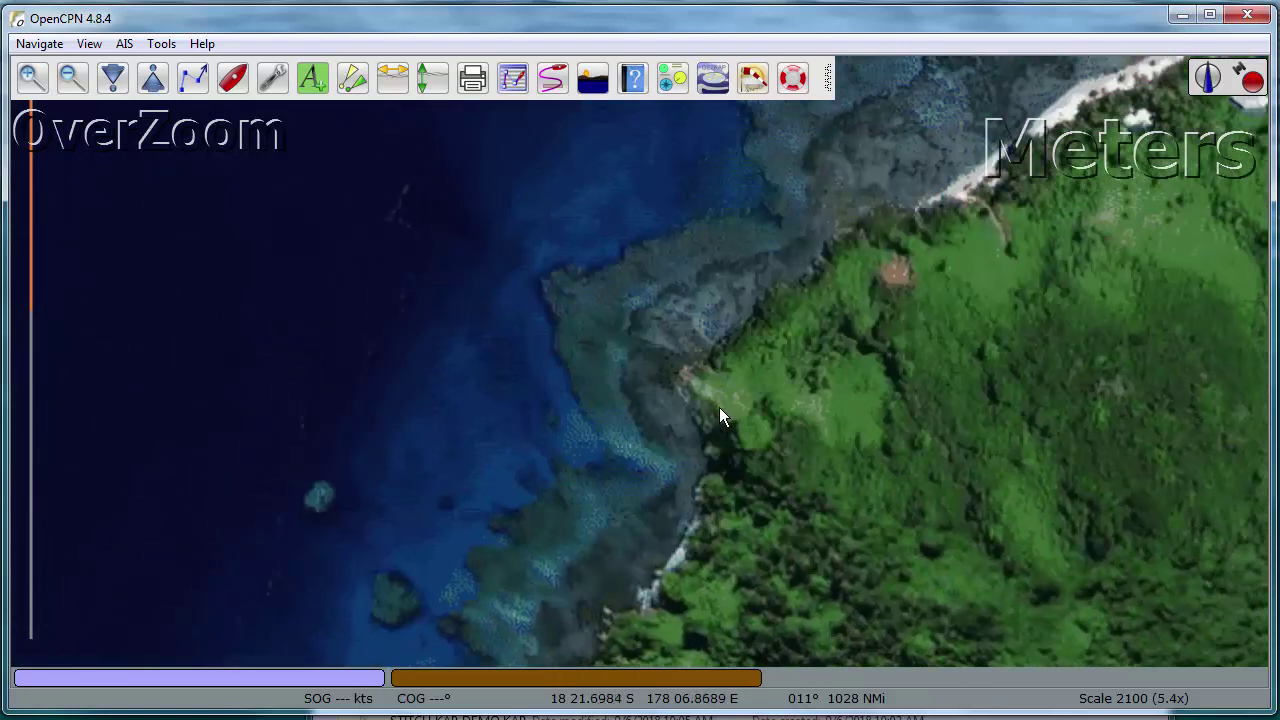
- On the small-scale vector chart, pan north-east and zoom in to Savusavu on Vanua Levu
click(587, 679)
key(Up)
key(Right)
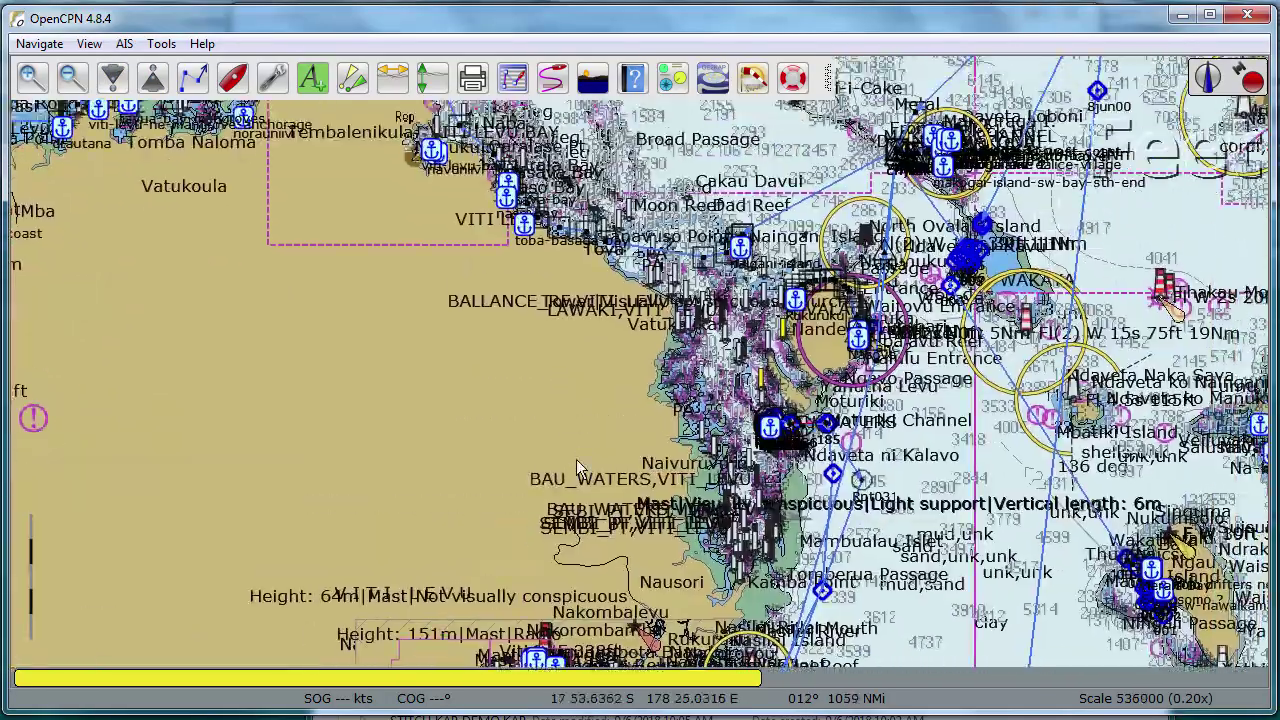
key(Up)
key(Right)
key(Up)
key(Up)
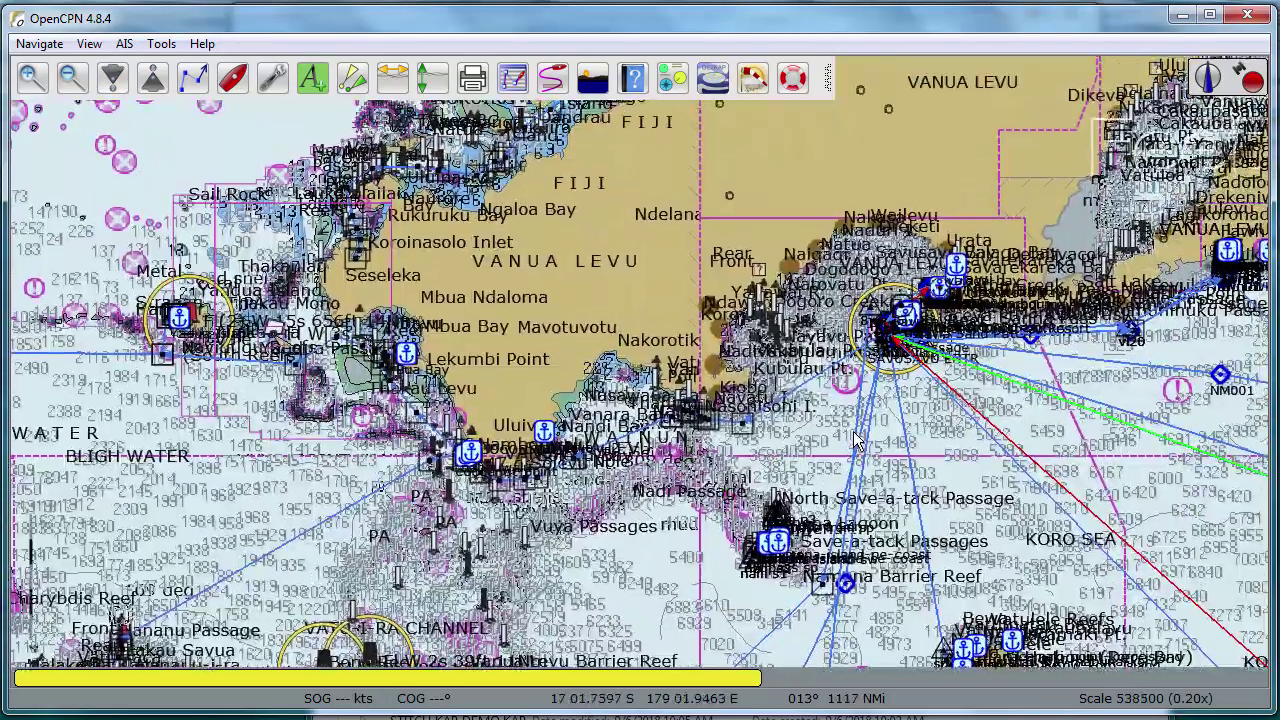
scroll(928, 302, up, 1)
scroll(928, 302, up, 1)
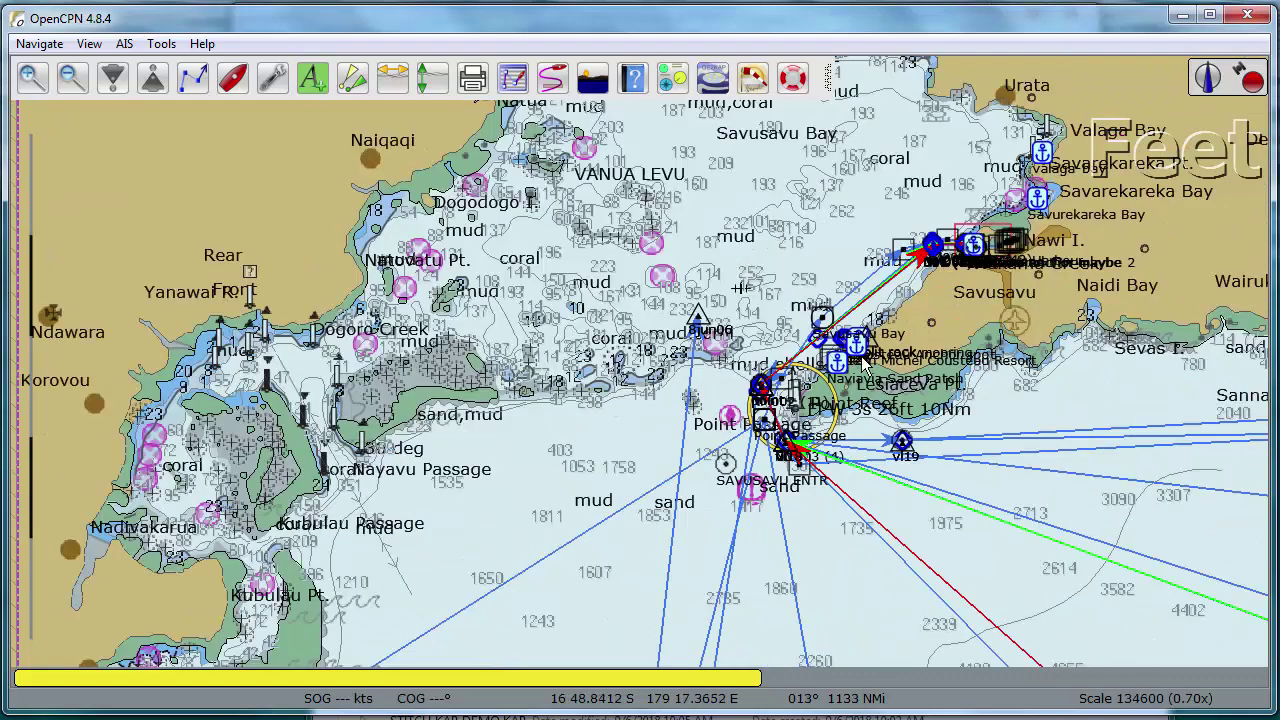
scroll(849, 344, up, 1)
key(Up)
key(Right)
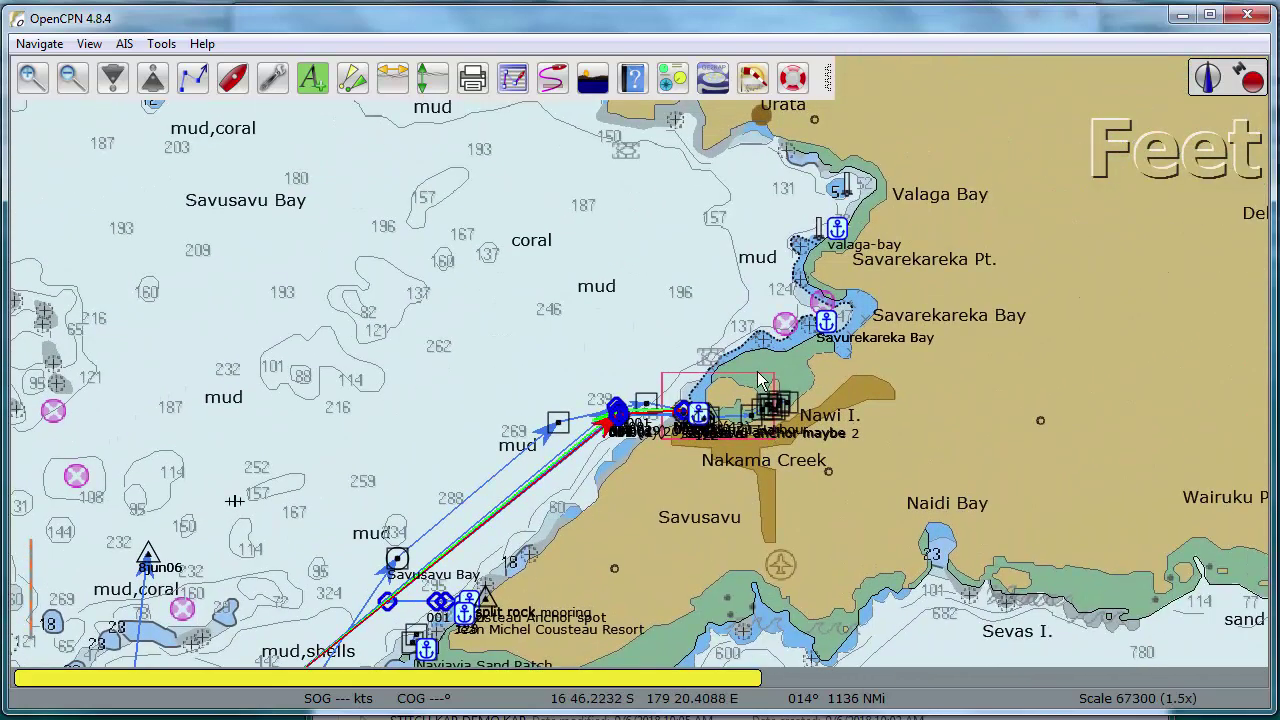
scroll(737, 420, up, 1)
scroll(737, 420, up, 2)
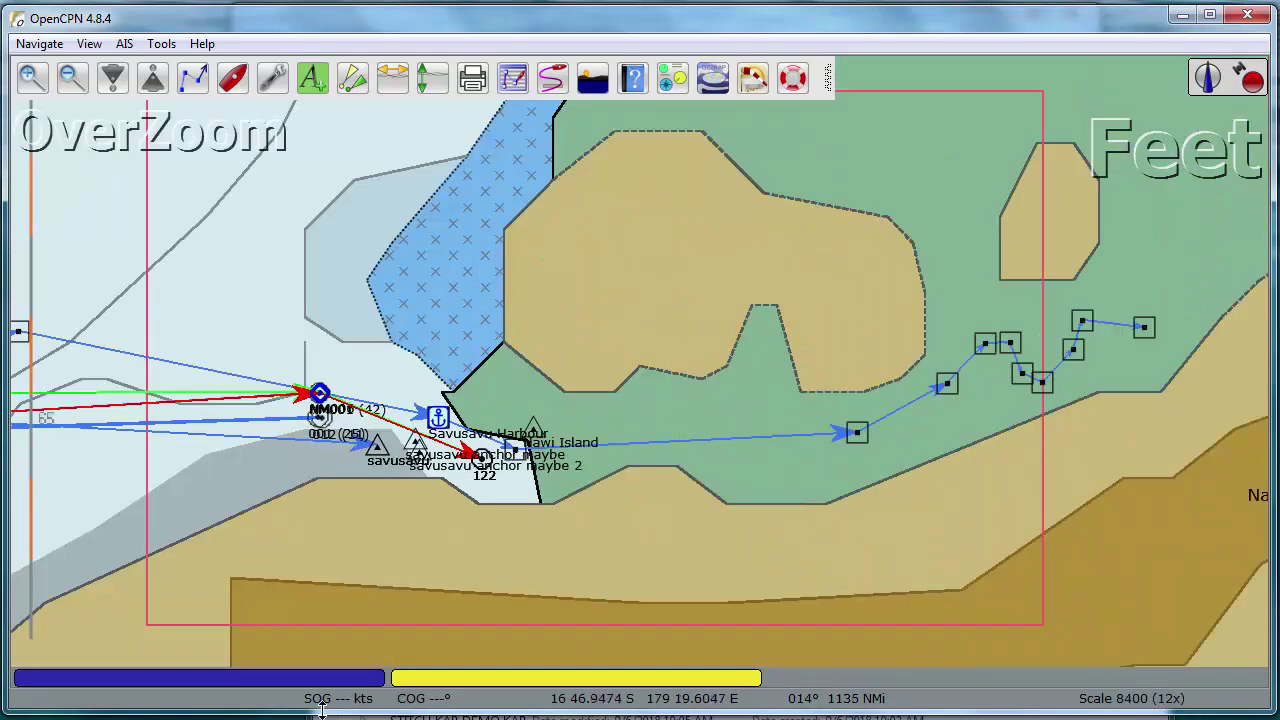
- Show the EARTH KAP DEMO satellite chart and pan around the harbour near Nawi Island
click(280, 684)
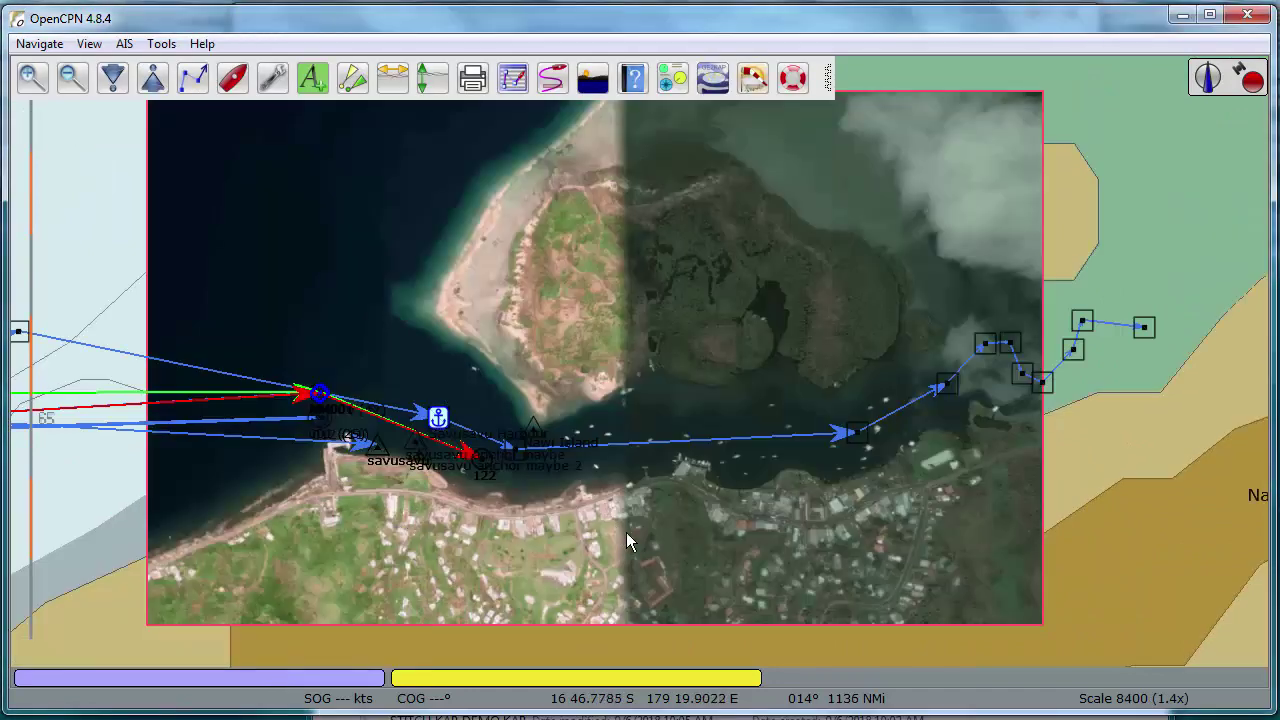
scroll(689, 503, up, 1)
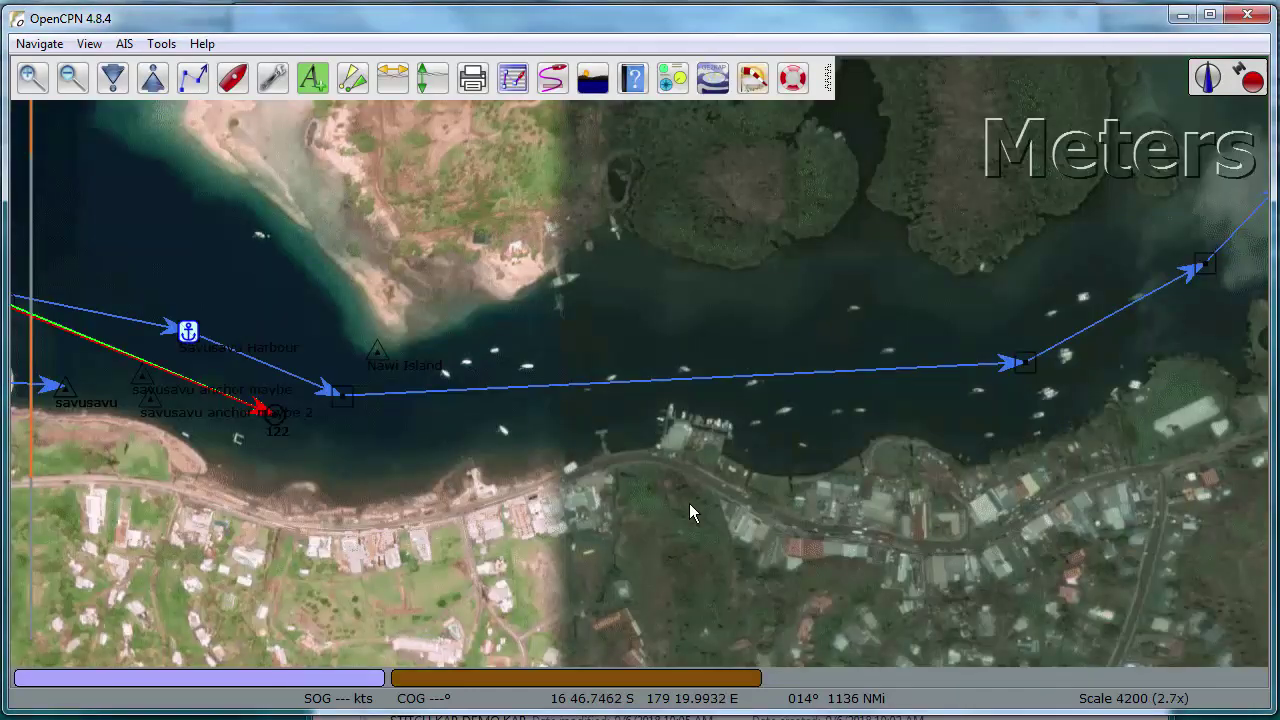
drag(504, 513, 679, 556)
scroll(536, 440, up, 2)
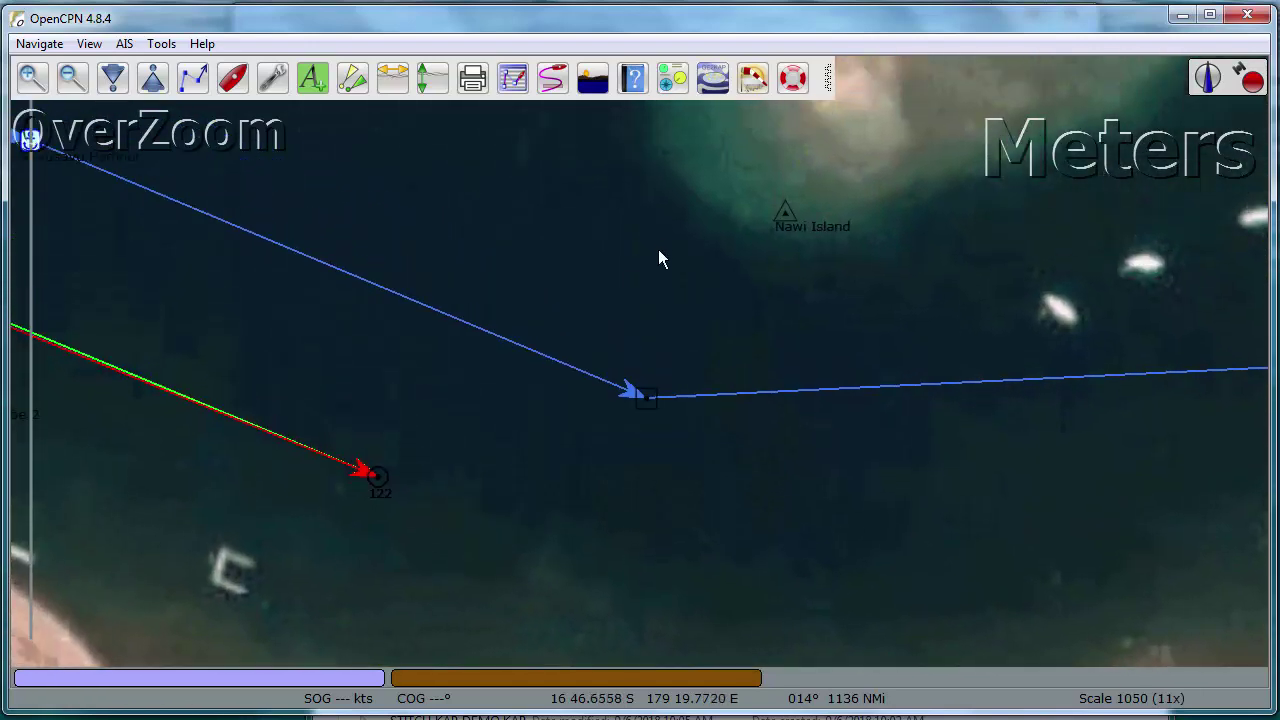
drag(663, 257, 502, 488)
key(Right)
key(Down)
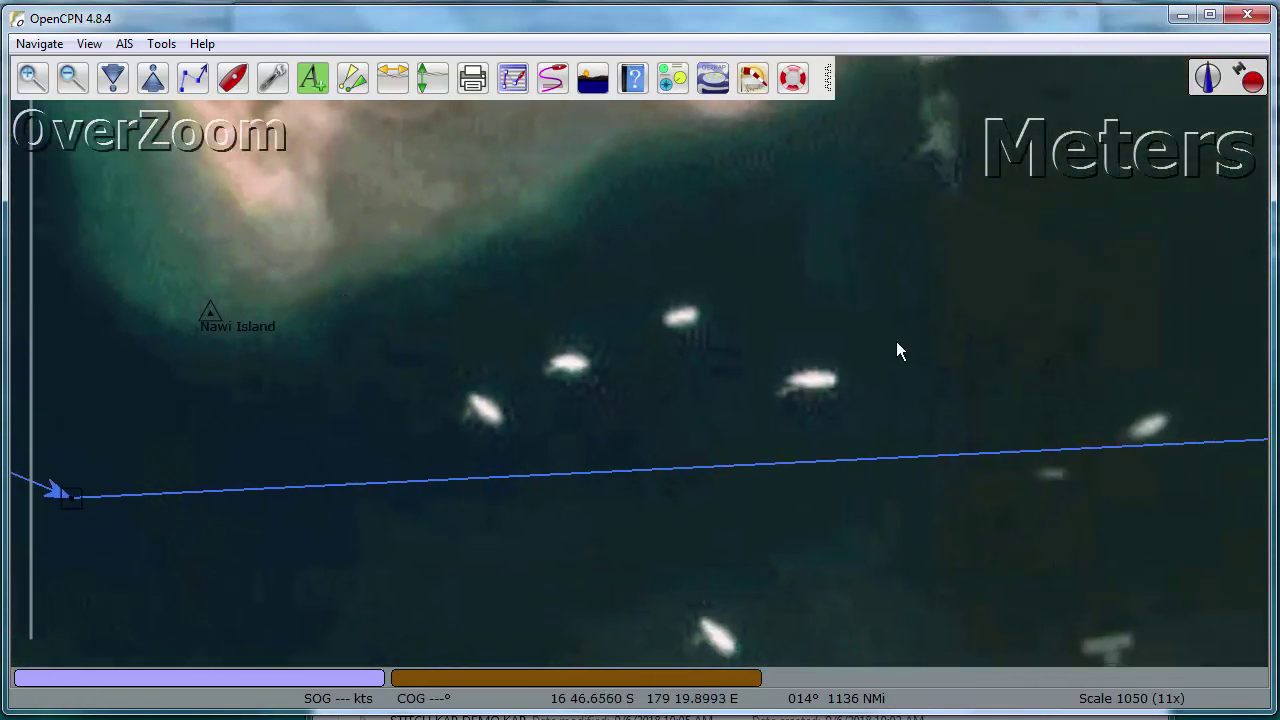
scroll(667, 329, down, 1)
scroll(667, 329, down, 2)
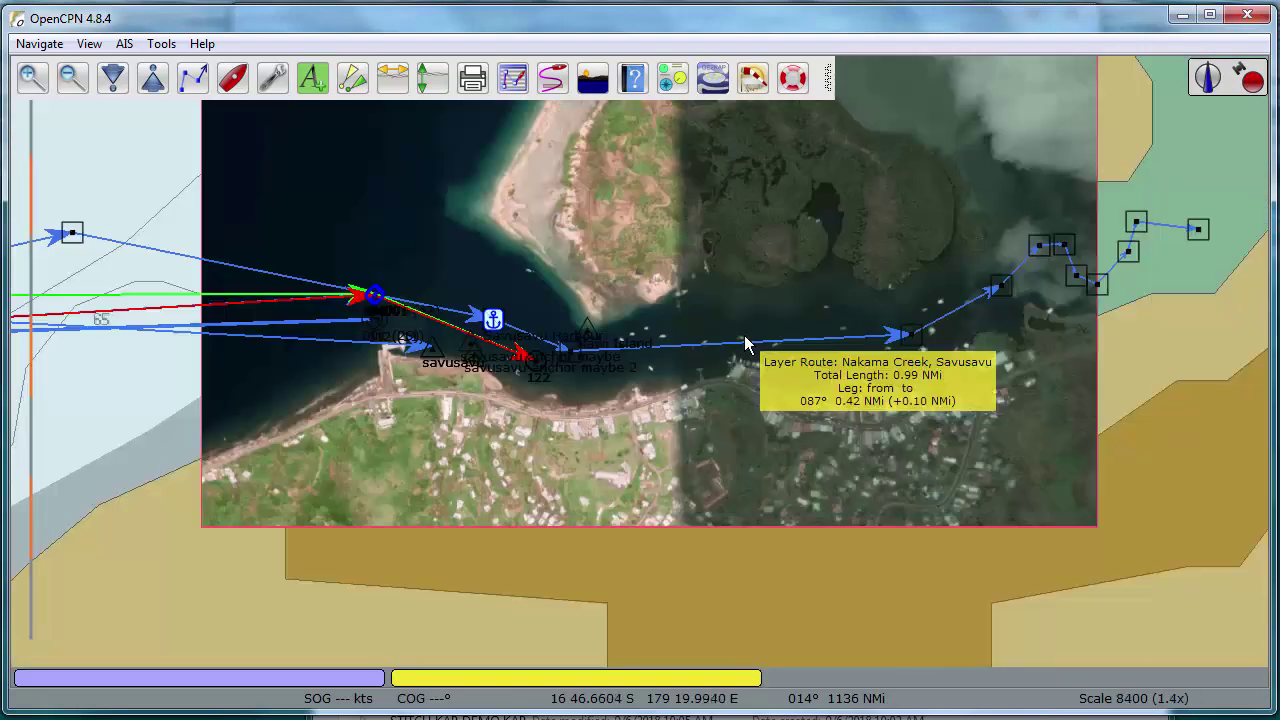
drag(745, 345, 660, 306)
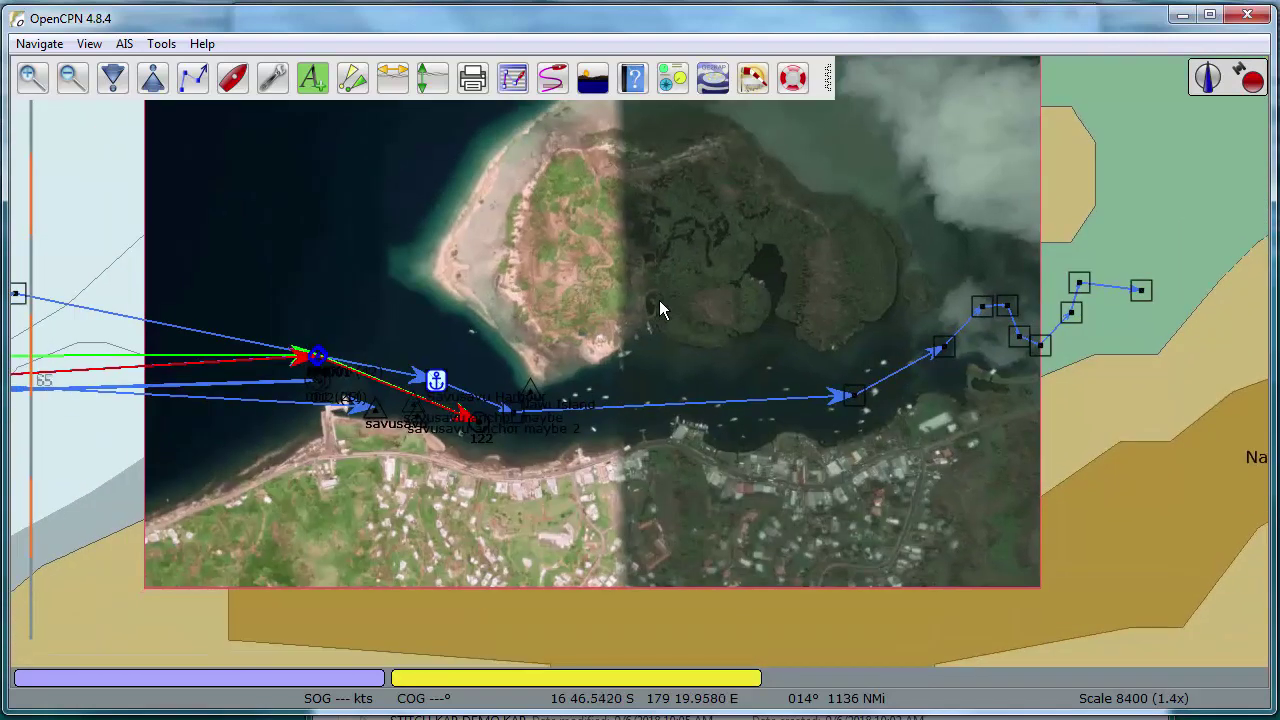
- Open OpenCPN's Options to reach the chart directory list
click(274, 80)
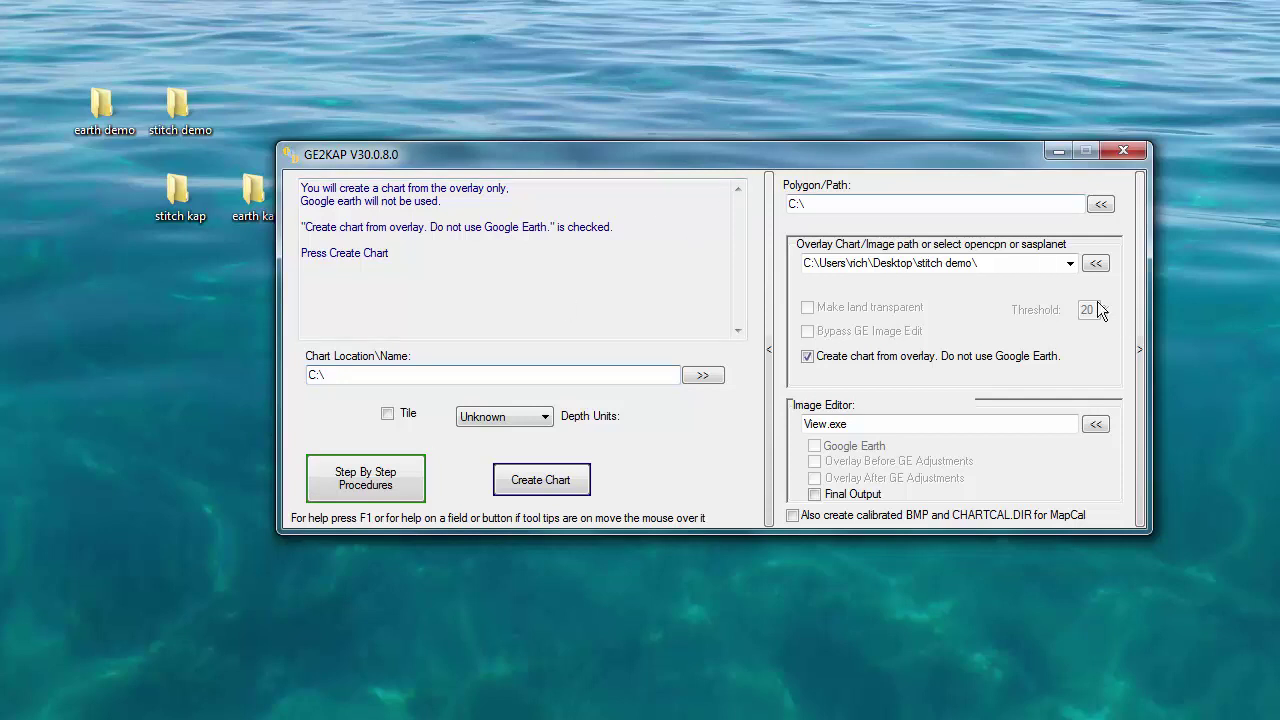
- Select stitch demo.jpg as the GE2KAP overlay image
click(1095, 267)
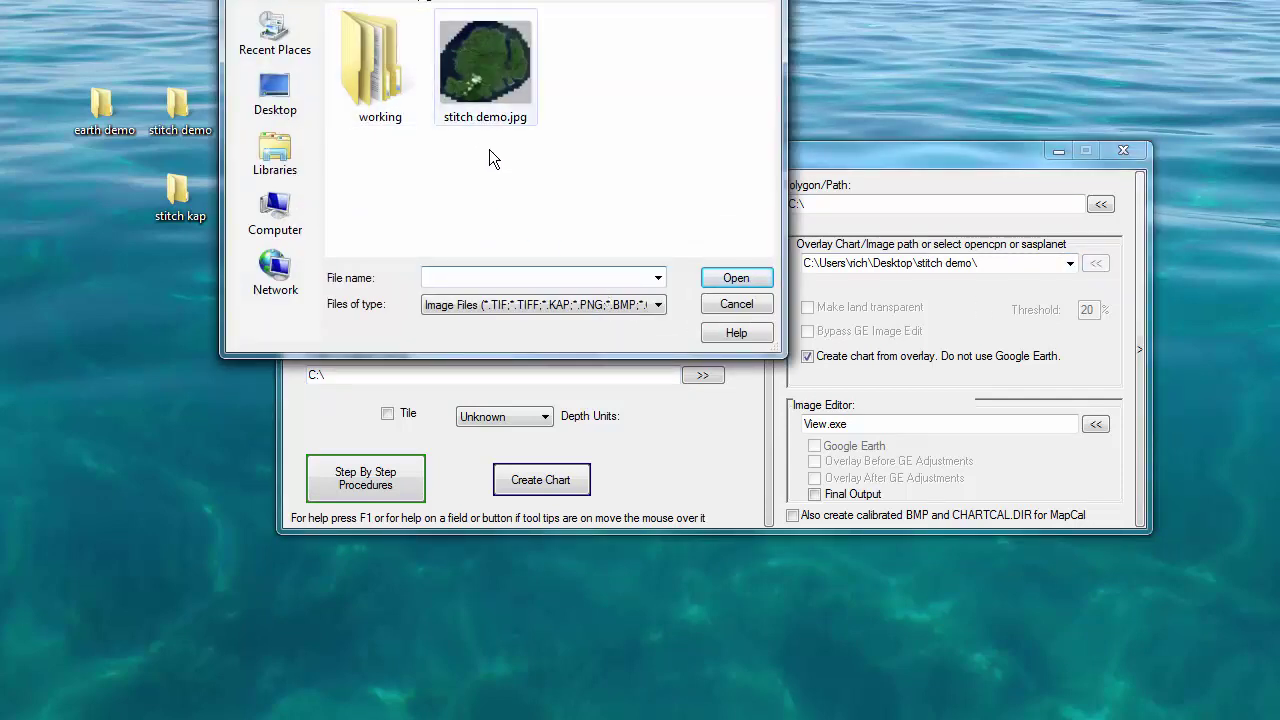
click(501, 83)
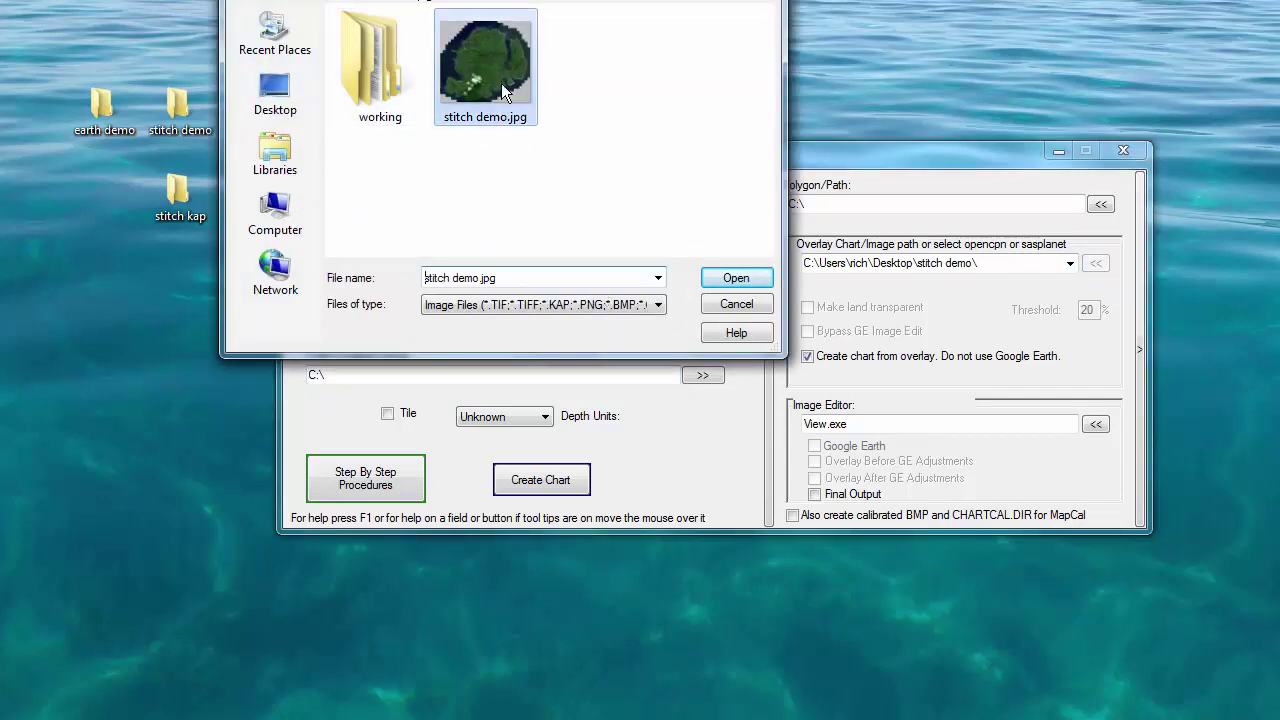
click(724, 279)
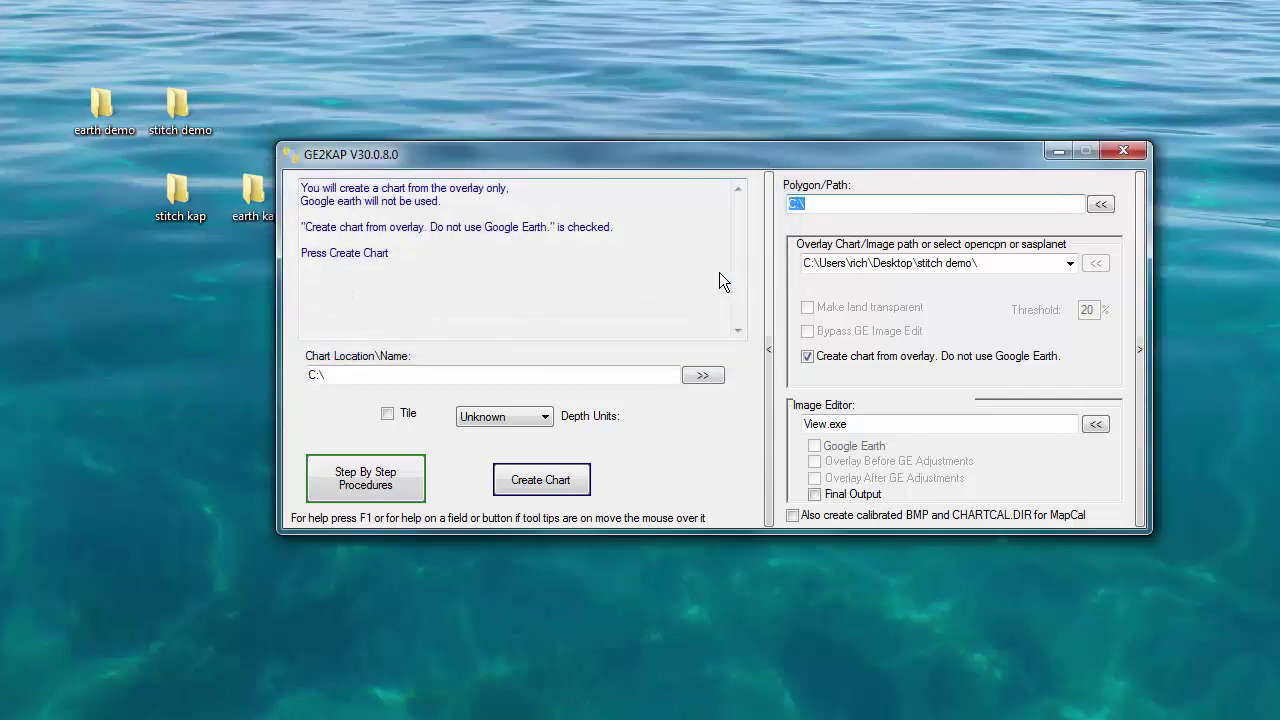
- Create a Desktop folder 'ge2kap demo' and set it as the chart location
click(703, 375)
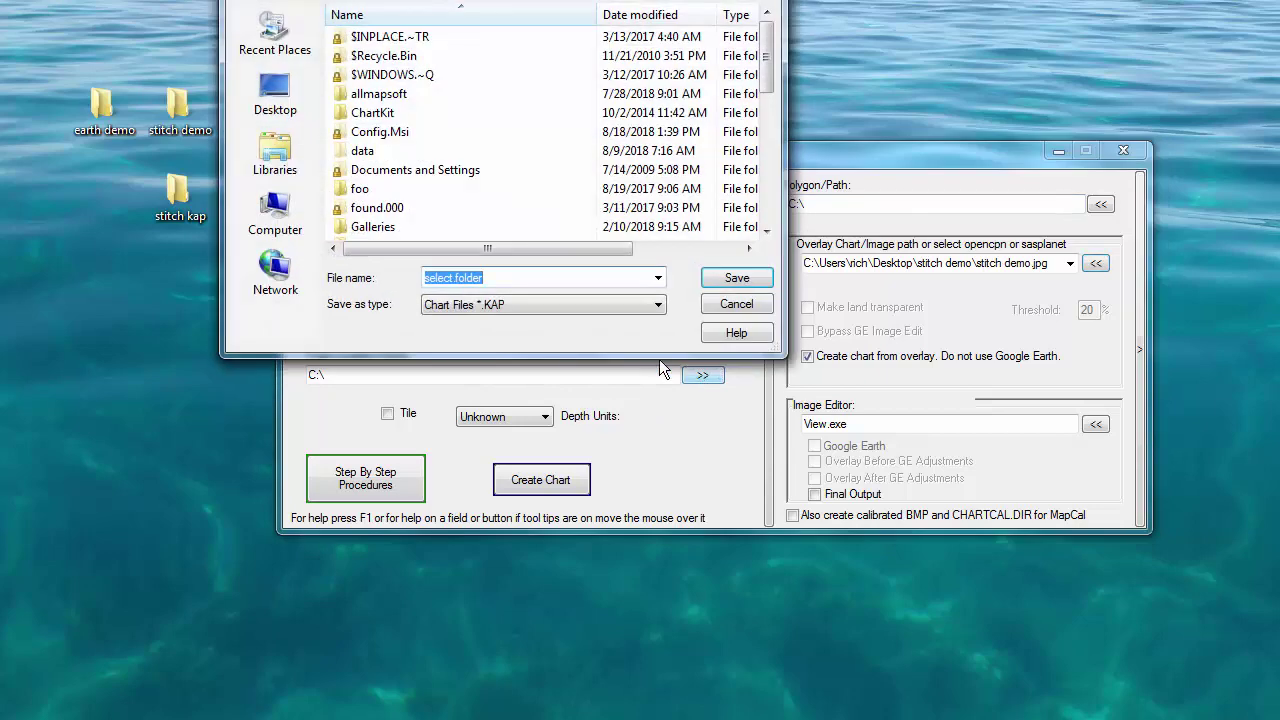
click(272, 96)
right_click(492, 106)
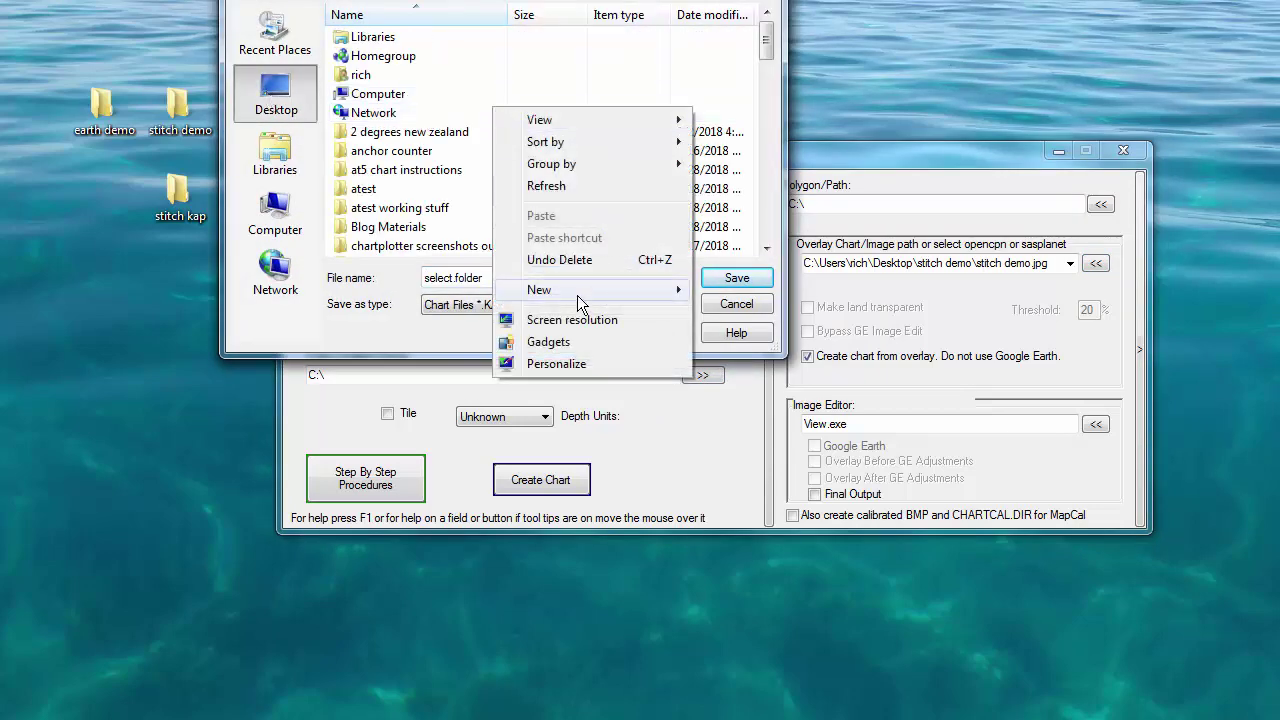
mouse_move(577, 295)
click(728, 289)
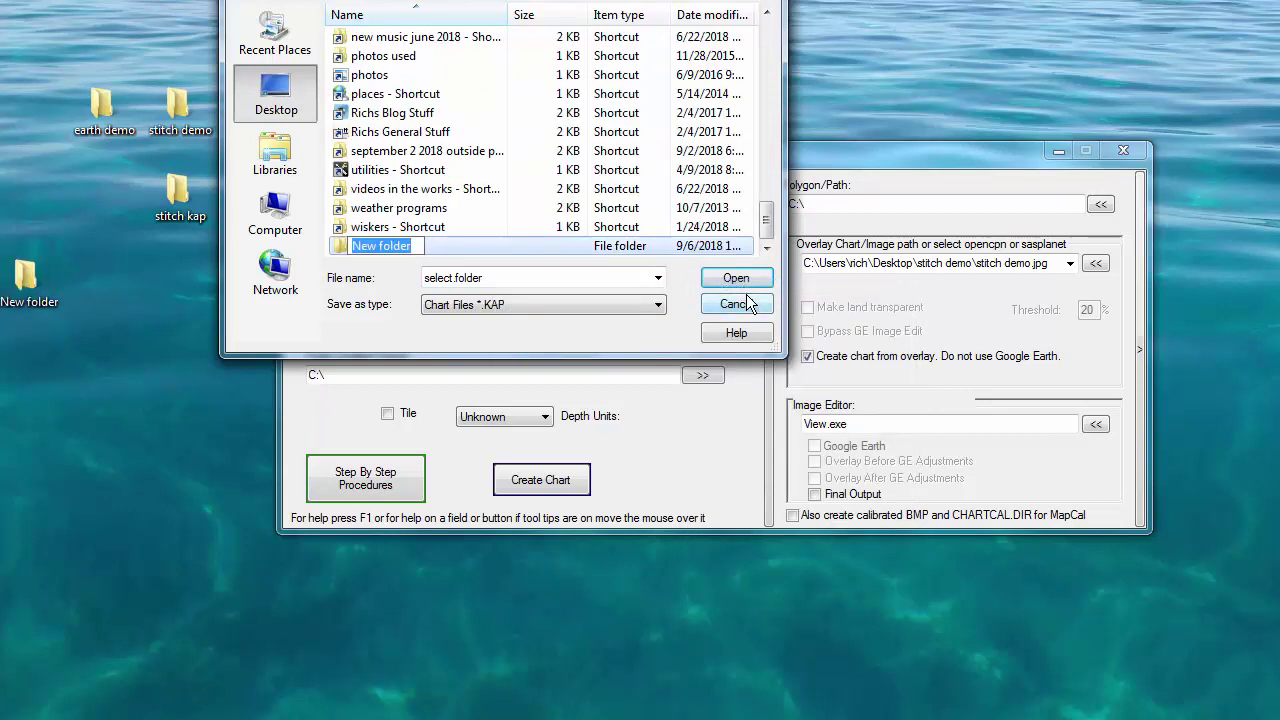
text(kap)
key(BackSpace)
key(BackSpace)
key(BackSpace)
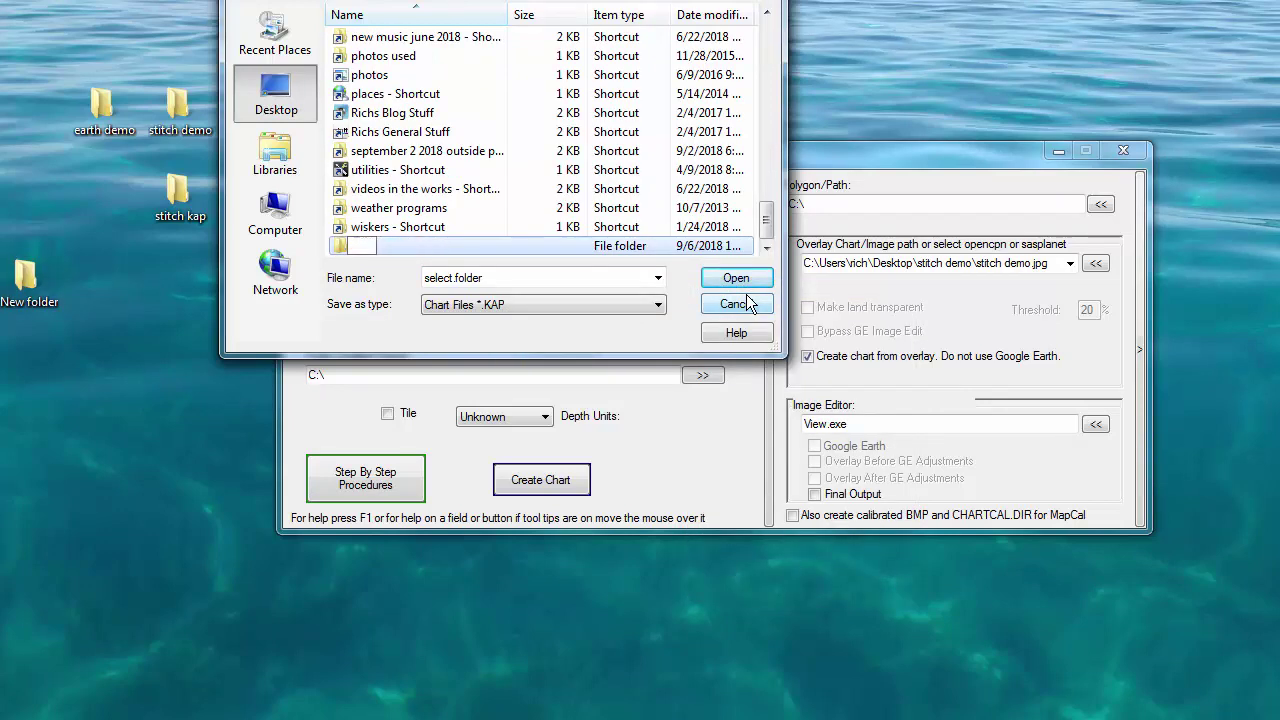
text(ge2kap demo)
key(Return)
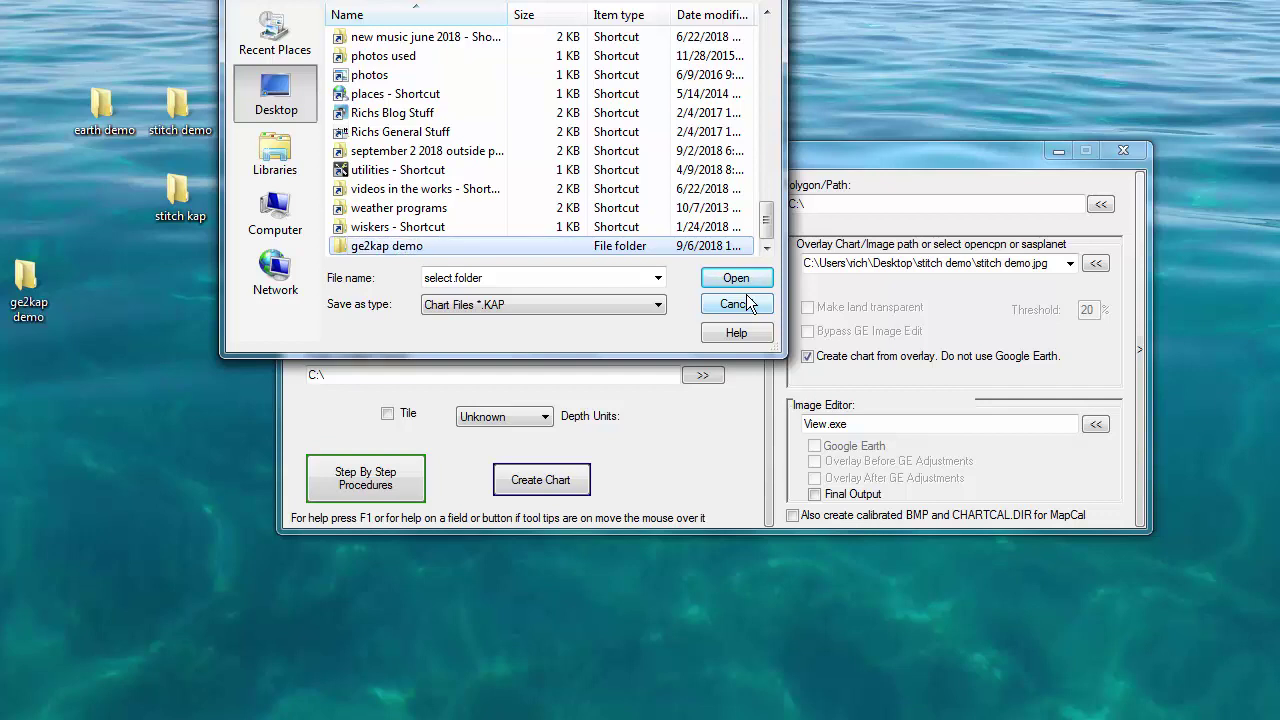
key(Return)
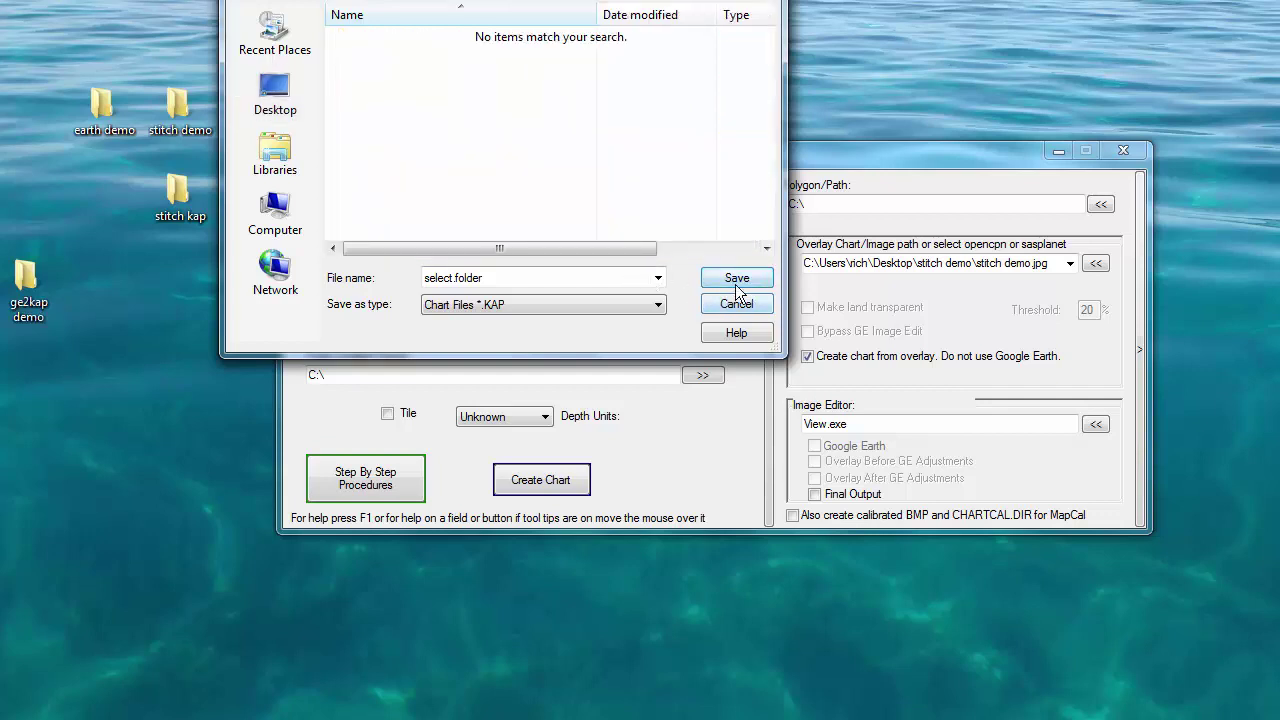
click(736, 277)
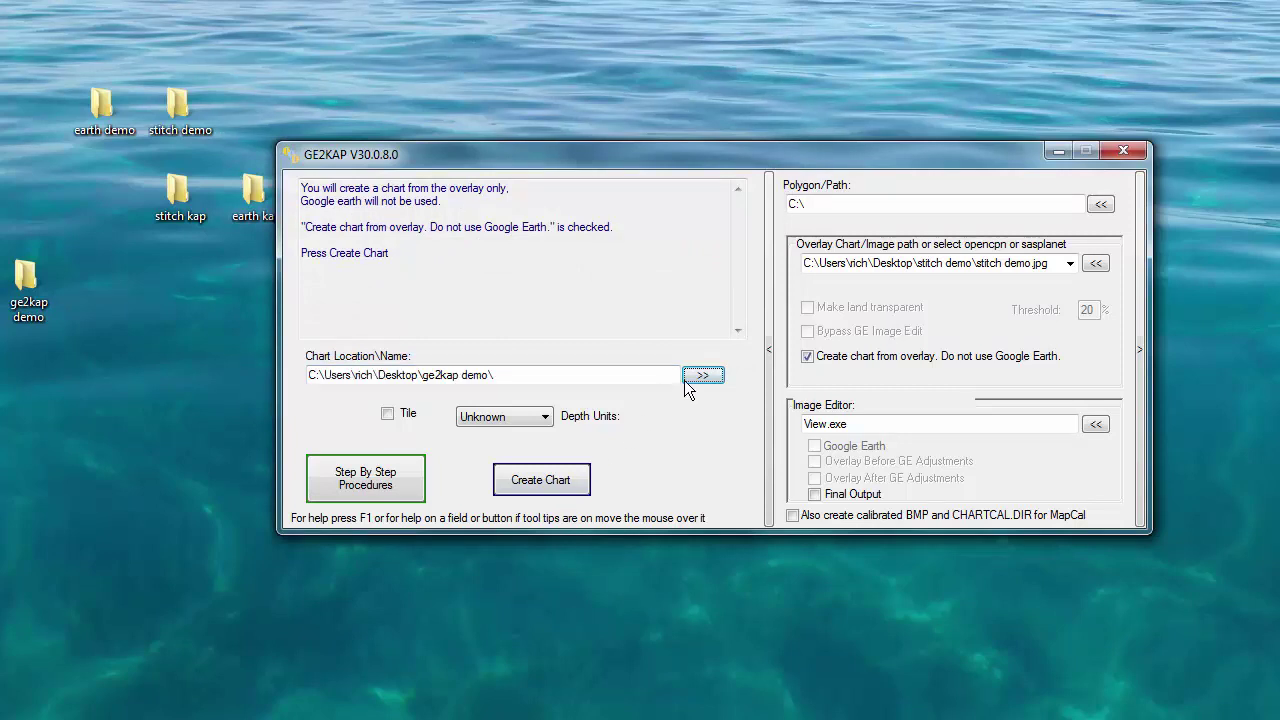
- Run Create Chart to produce stitch demo.kap from the stitched image
click(537, 482)
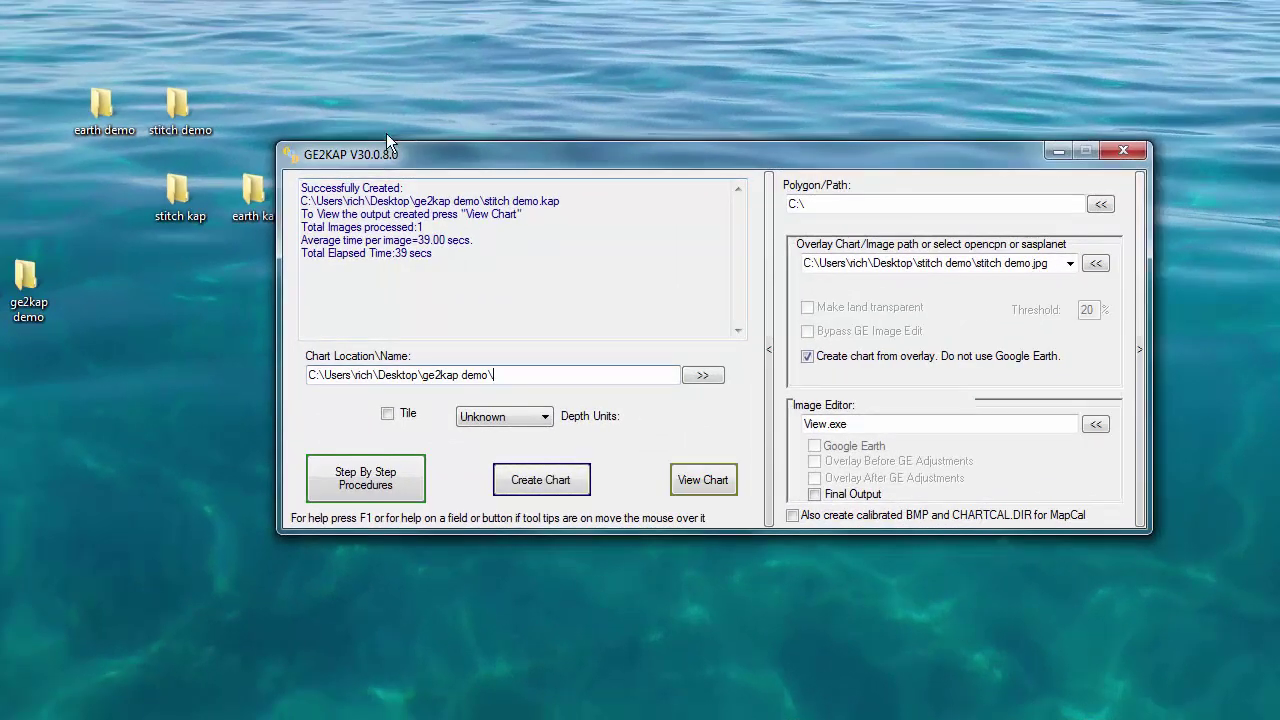
- Place ge2kap demo beside the KAP folders and confirm the 36.4 MB stitch demo.kap inside
click(1063, 156)
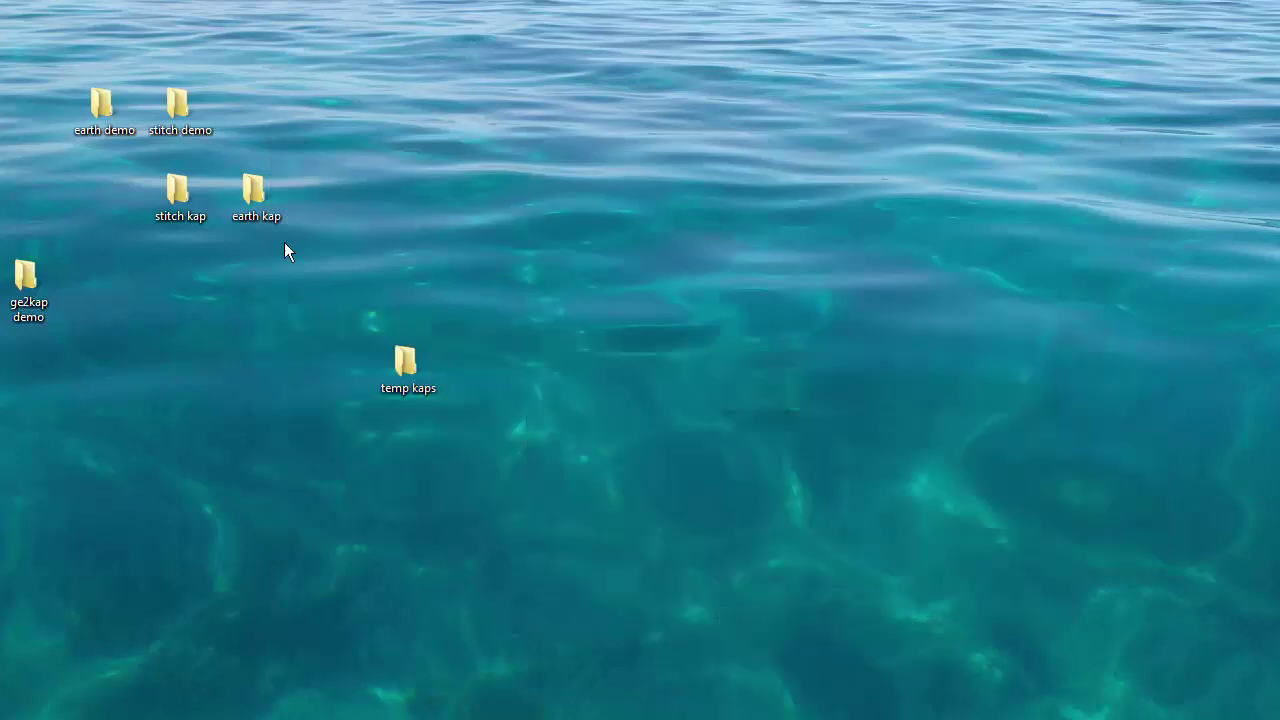
drag(45, 273, 283, 265)
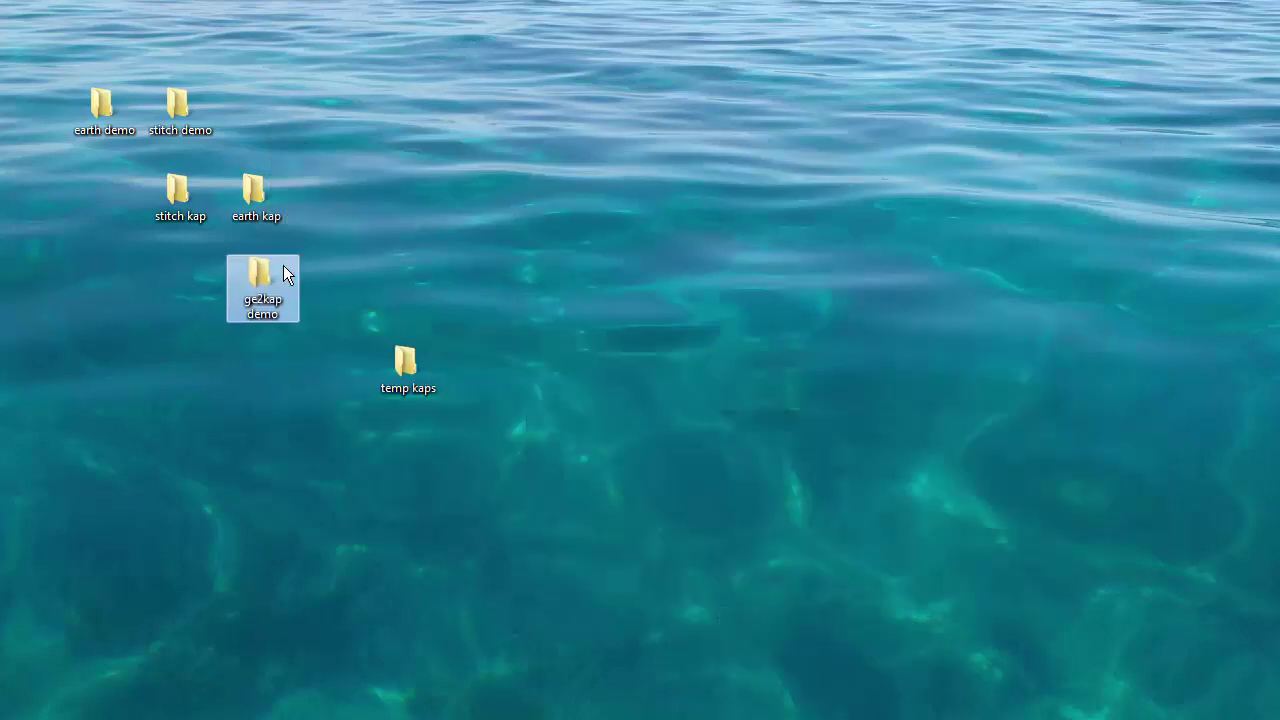
double_click(240, 287)
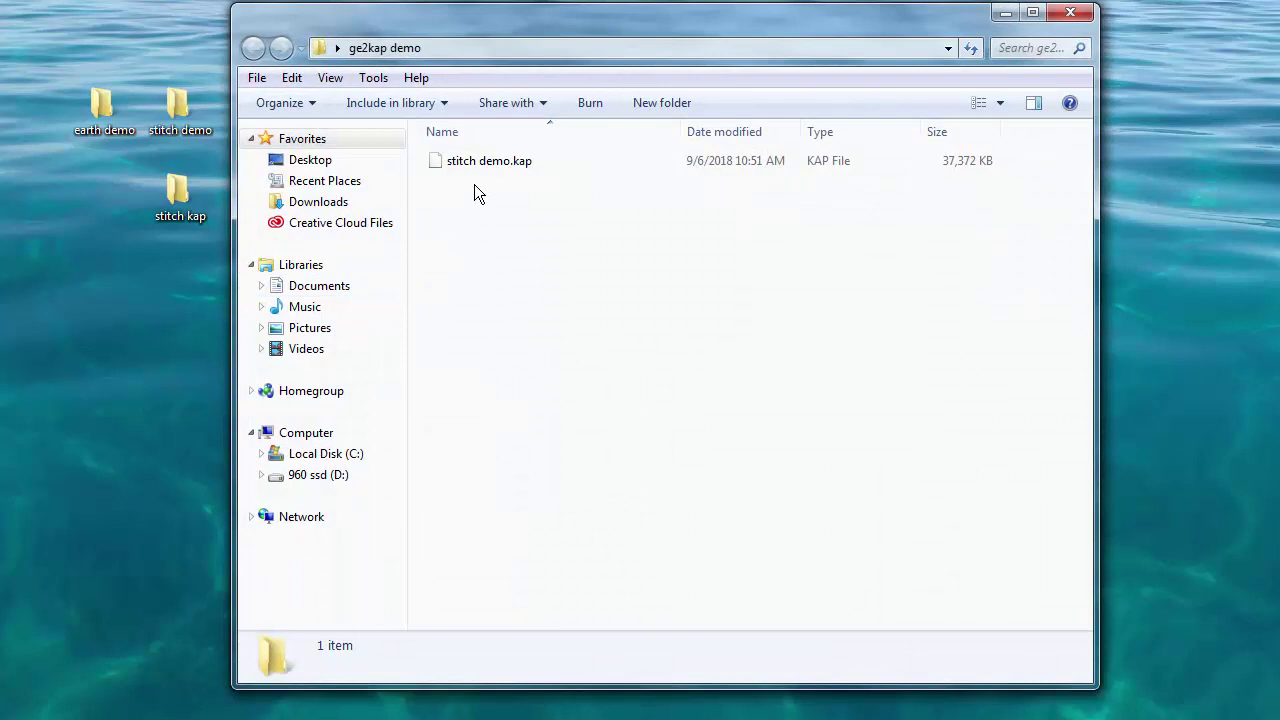
click(483, 161)
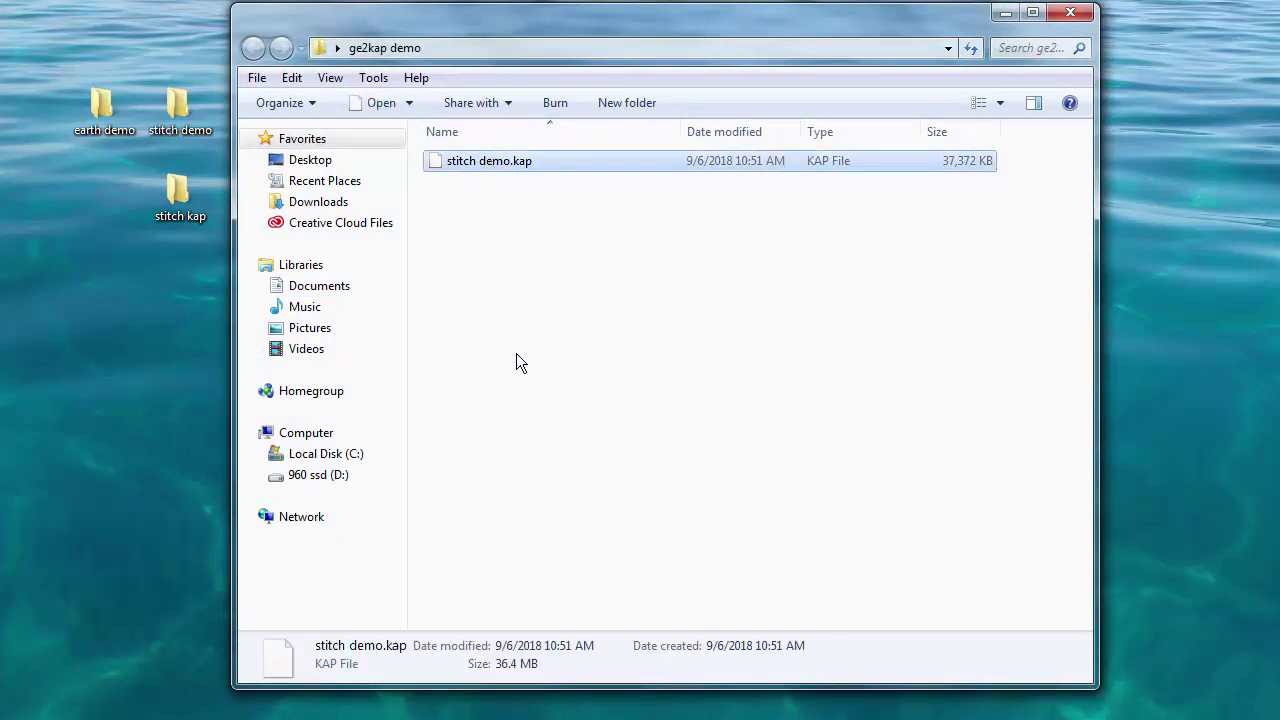
click(1005, 13)
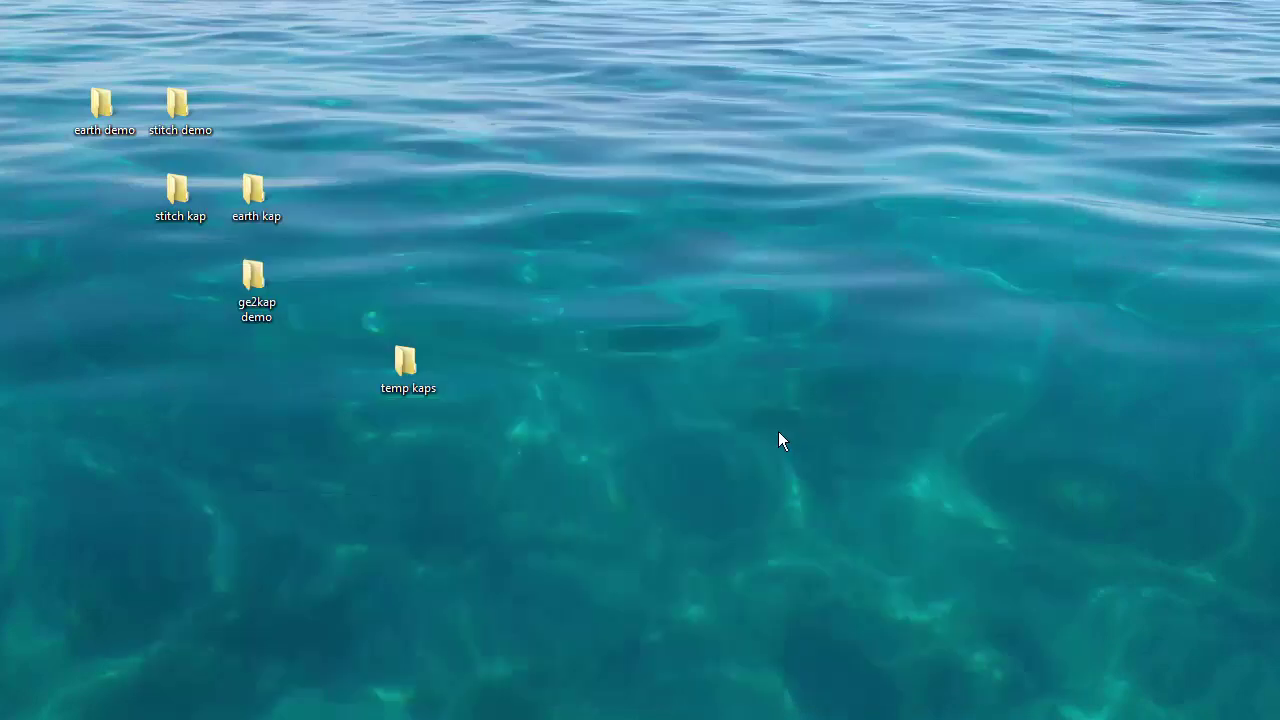